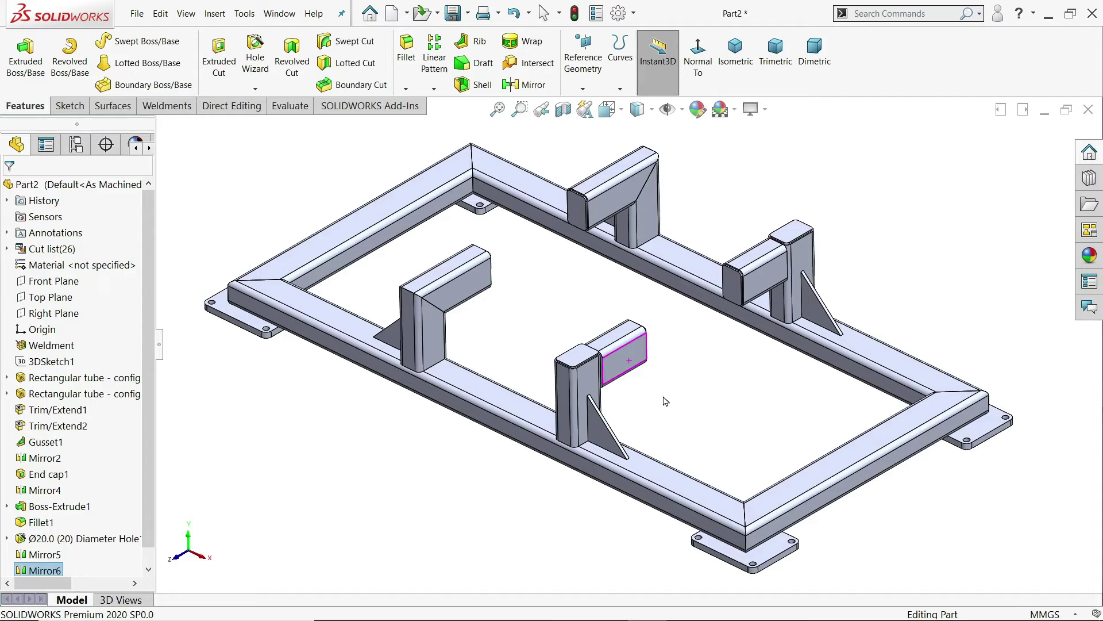
mouse_move(663, 399)
middle_down()
mouse_move(723, 299)
mouse_move(727, 338)
mouse_move(692, 381)
mouse_move(737, 406)
mouse_move(628, 383)
mouse_move(644, 402)
mouse_move(606, 381)
mouse_move(679, 381)
mouse_move(655, 402)
mouse_move(665, 406)
middle_up()
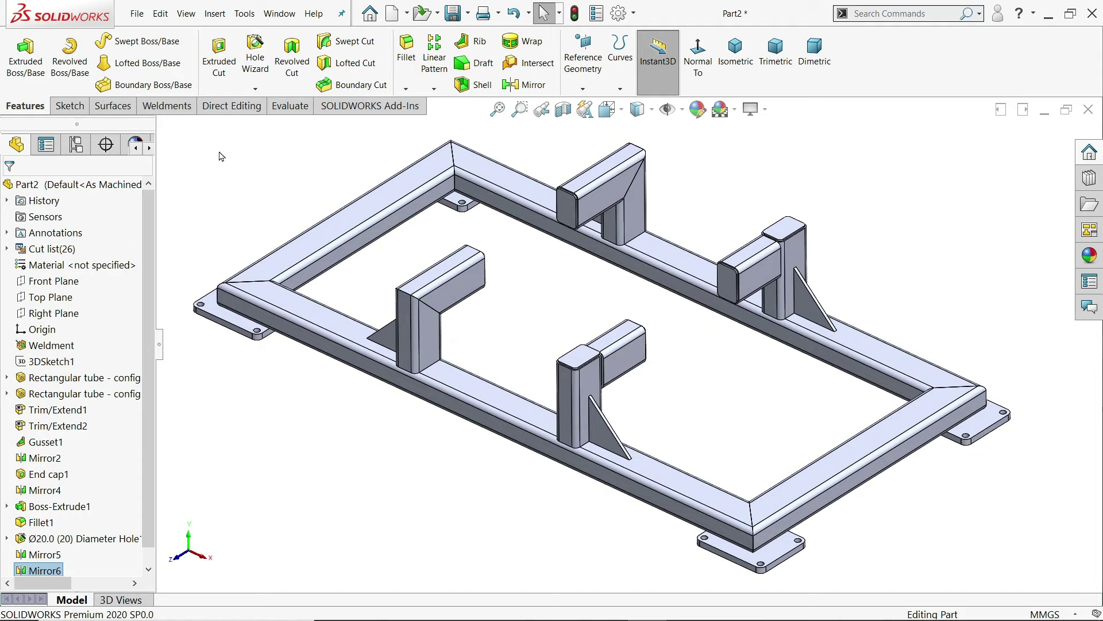
click(170, 107)
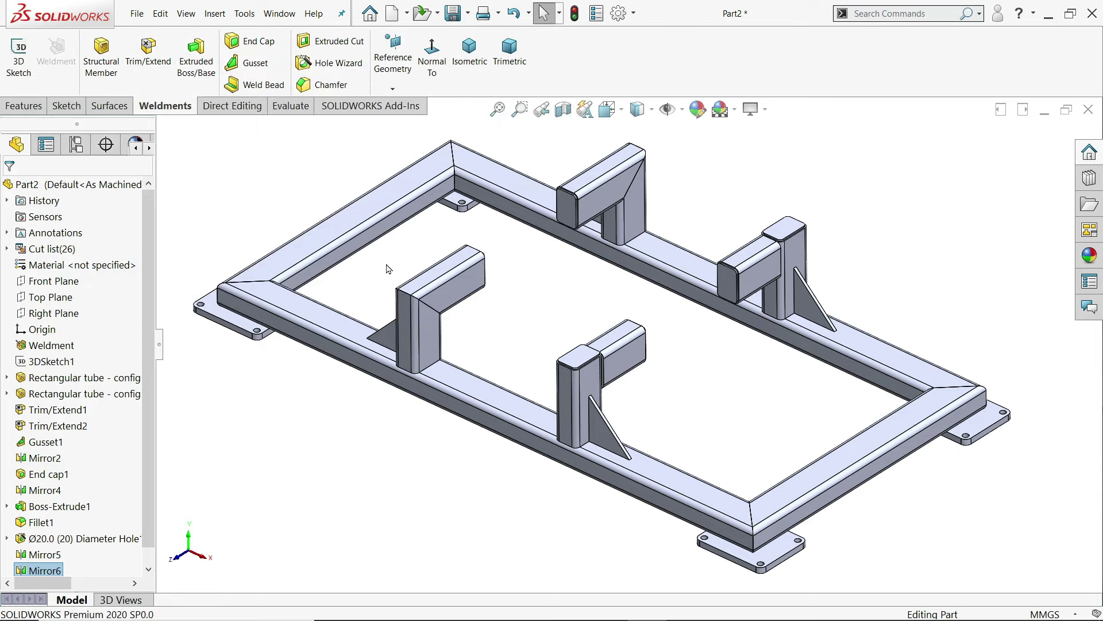
mouse_move(511, 339)
middle_down()
mouse_move(512, 313)
mouse_move(508, 340)
middle_up()
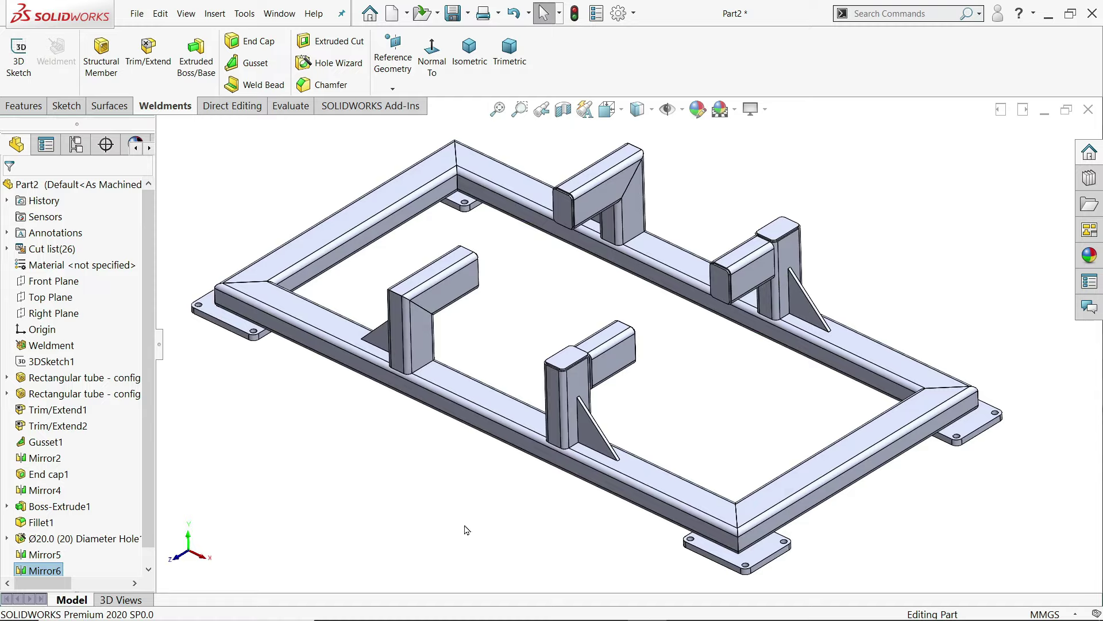
- Switch to the Steel frame.PNG drawing in Photos, examine its views, dimensions and cut list, and return to SOLIDWORKS
key(alt+Tab)
click(470, 46)
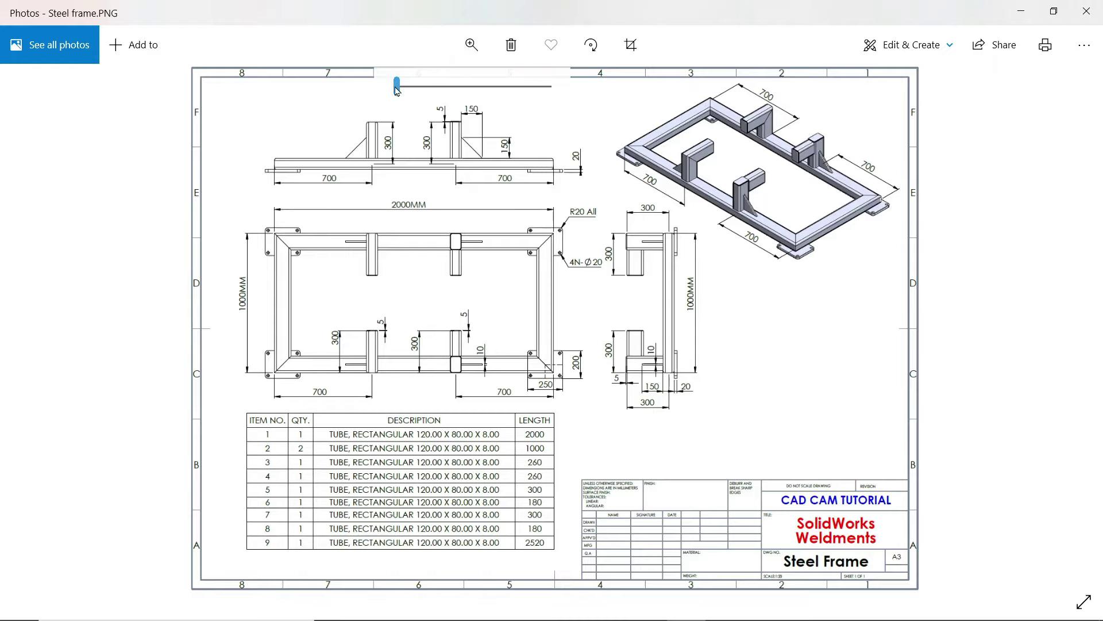
drag(394, 87, 419, 86)
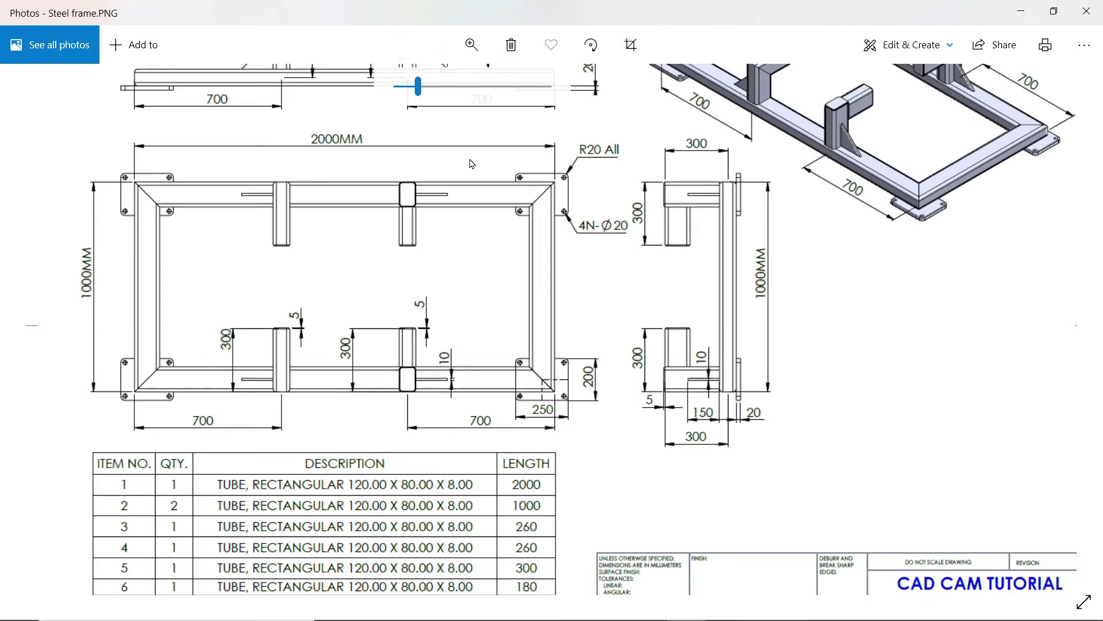
mouse_move(468, 163)
mouse_down()
mouse_move(506, 266)
mouse_move(564, 306)
mouse_up()
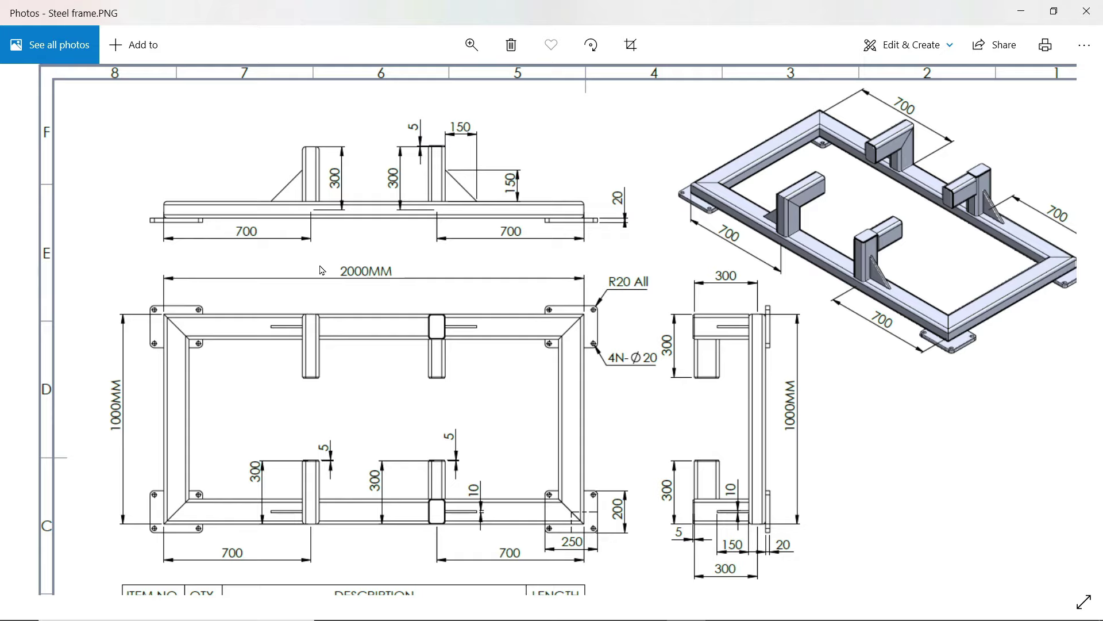
drag(366, 396, 360, 307)
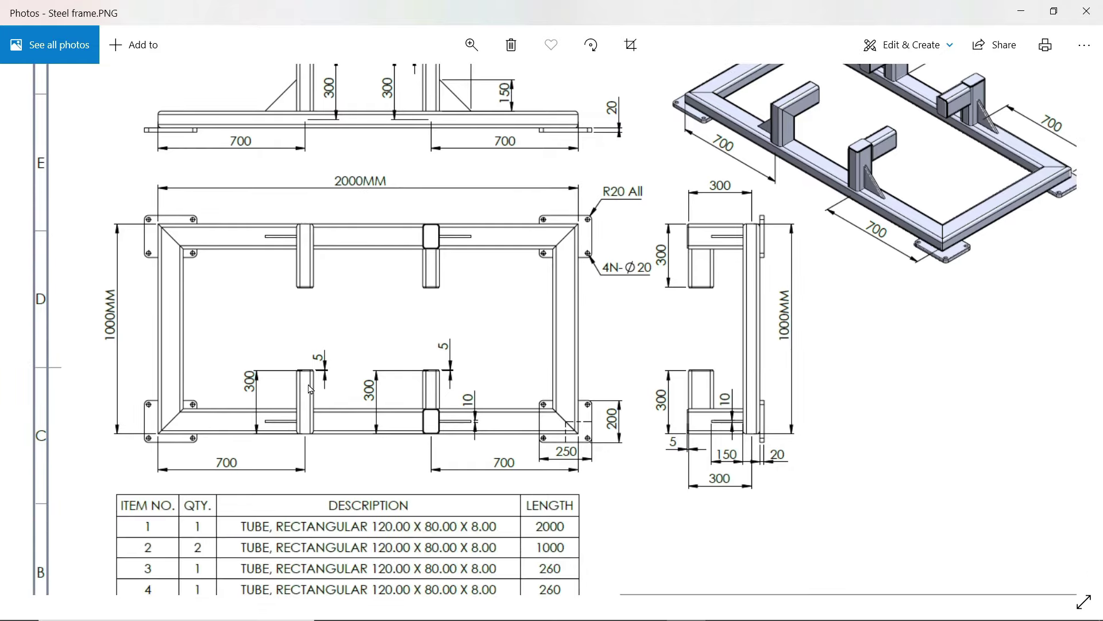
drag(310, 249, 312, 282)
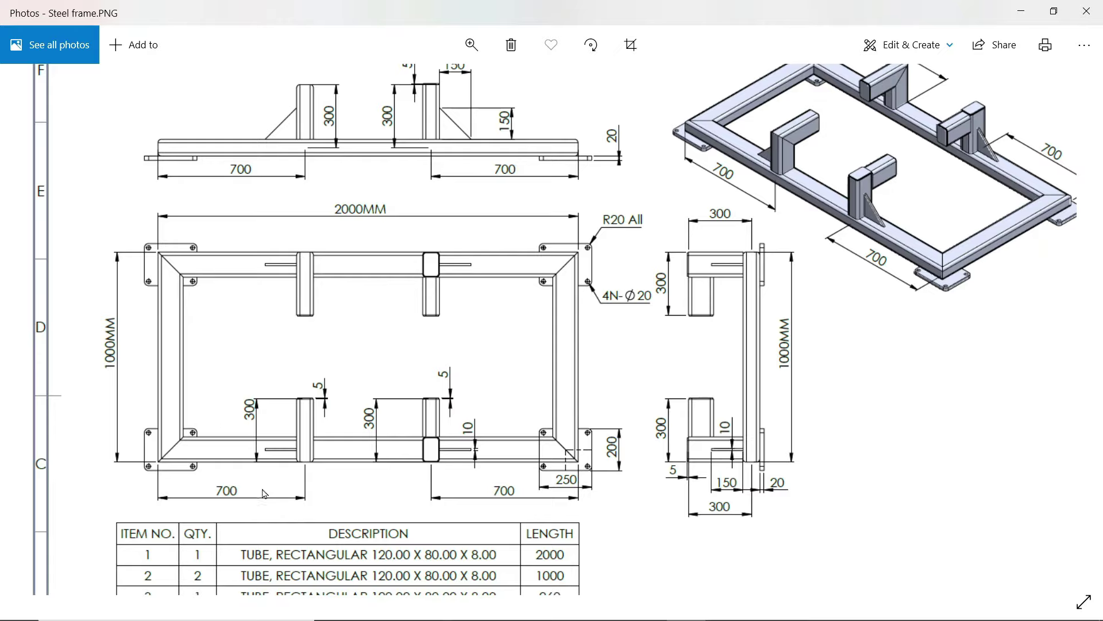
drag(267, 463, 266, 435)
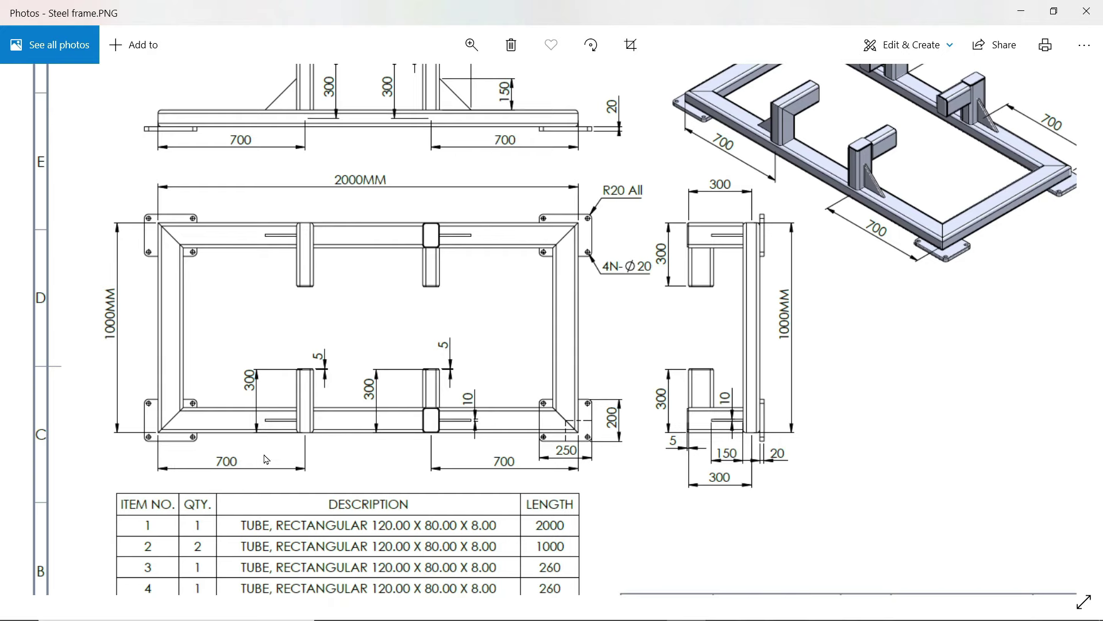
scroll(266, 459, down, 4)
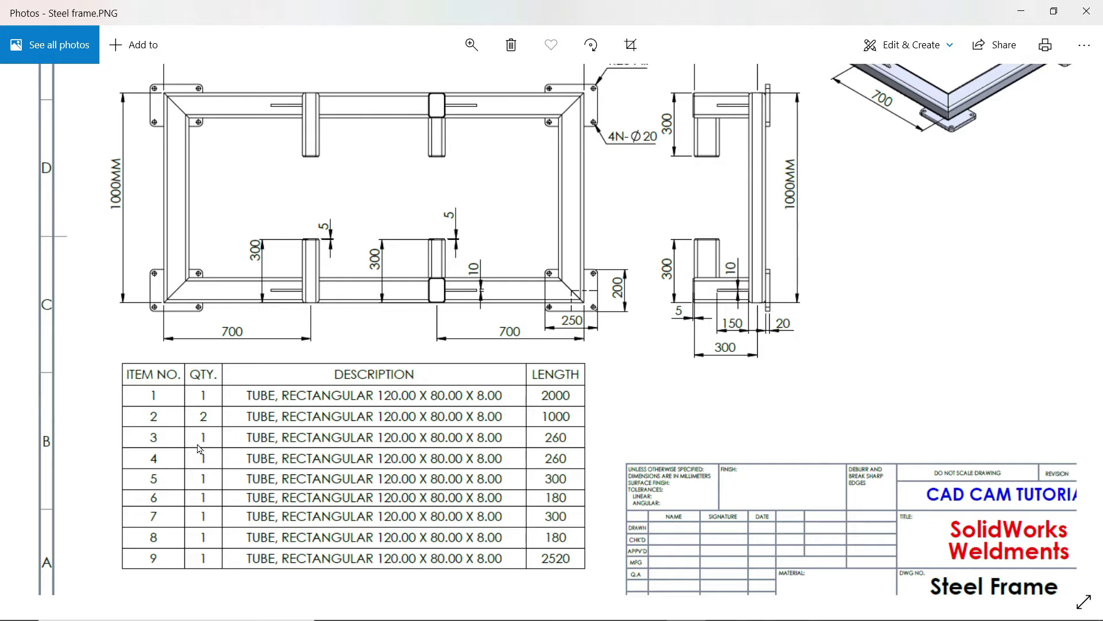
scroll(345, 401, up, 2)
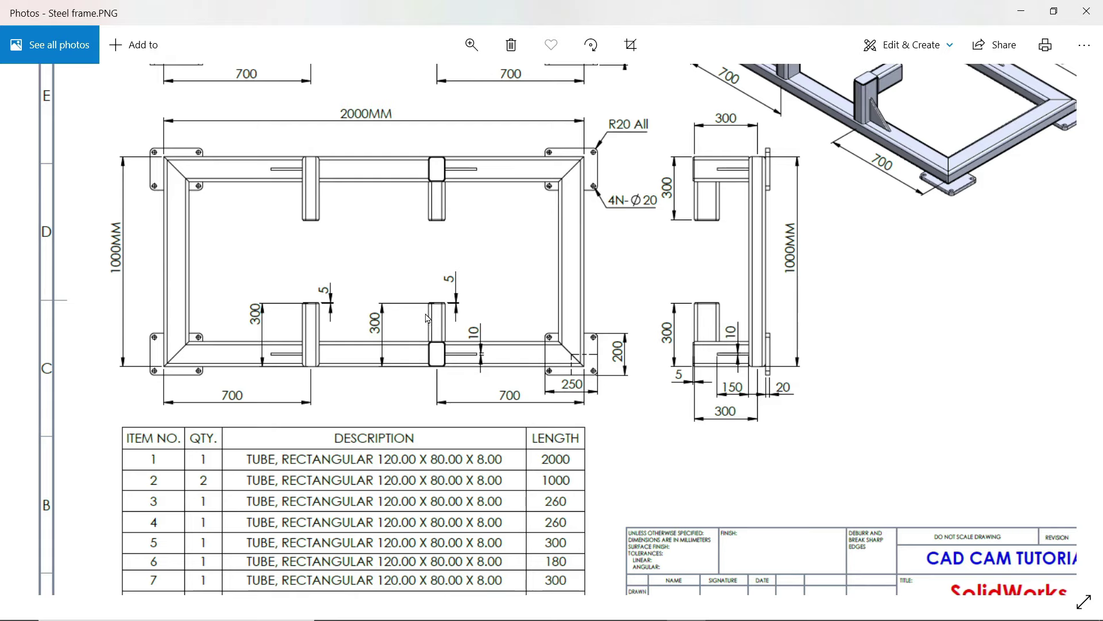
scroll(293, 308, up, 5)
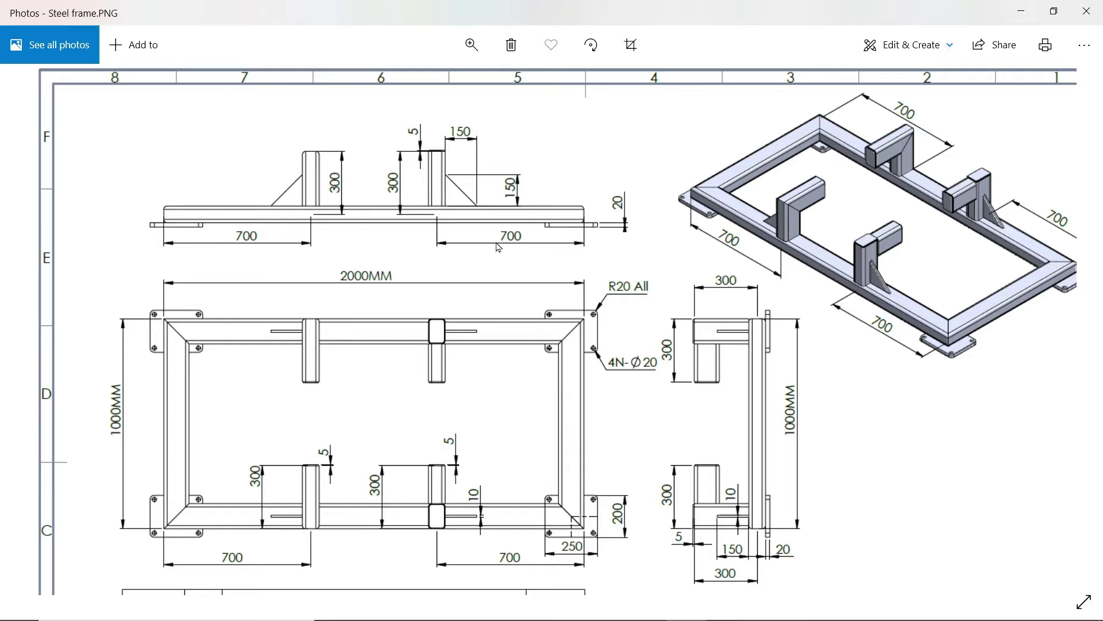
drag(465, 343, 461, 268)
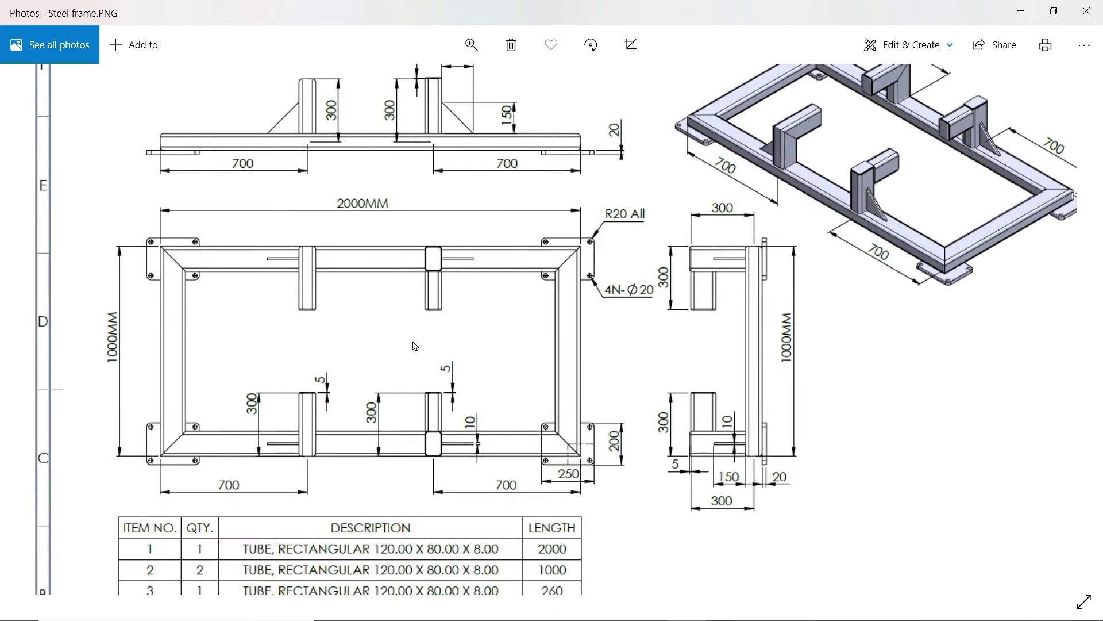
drag(407, 352, 400, 315)
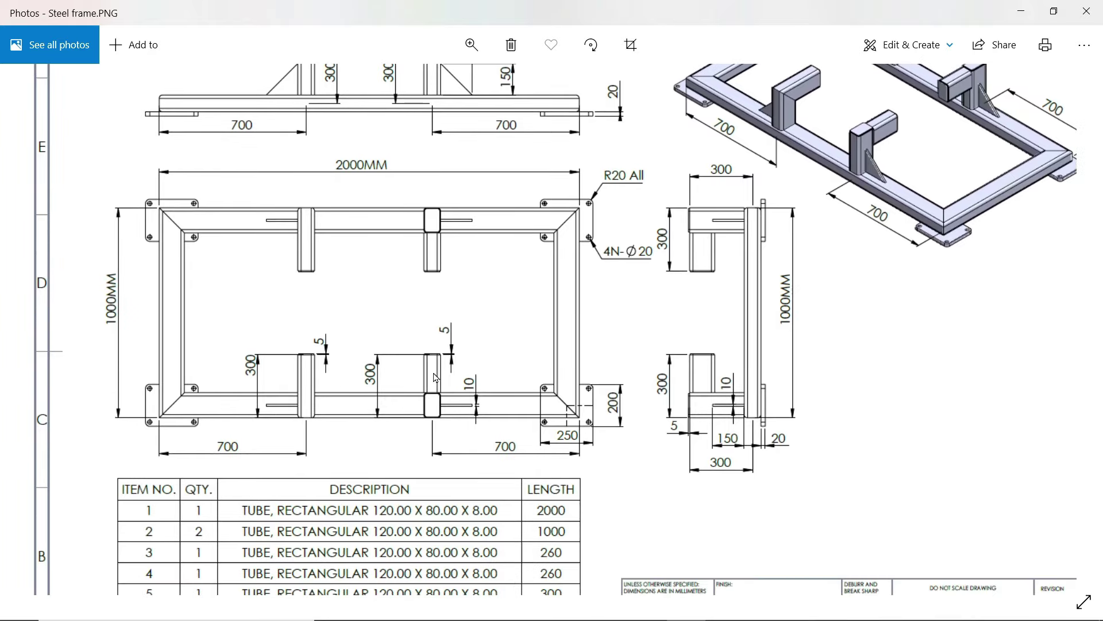
drag(466, 379, 471, 345)
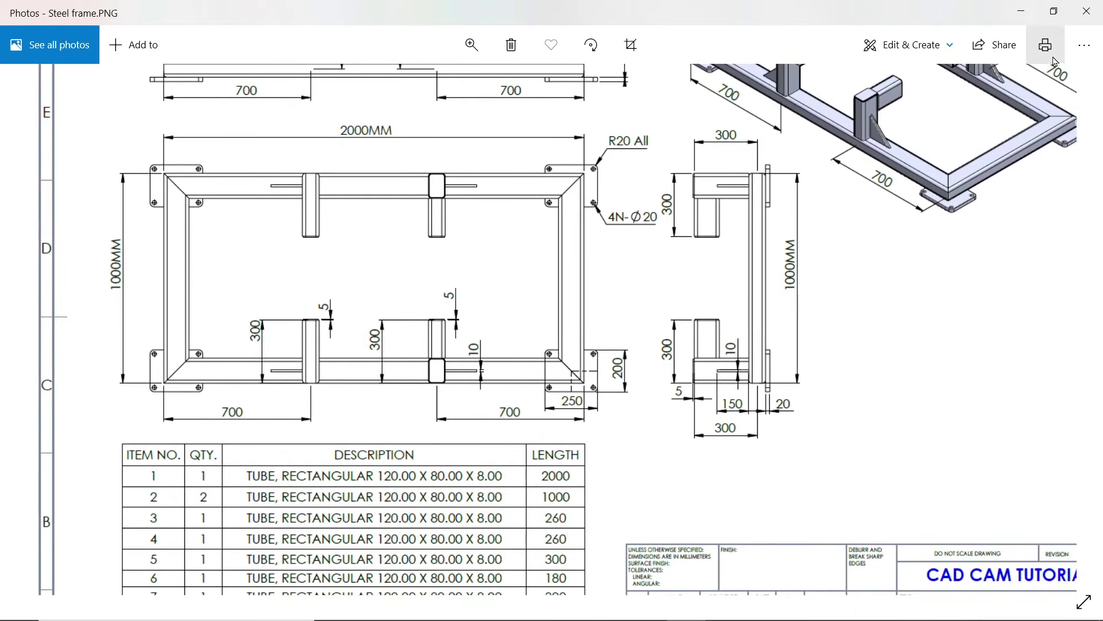
click(1021, 12)
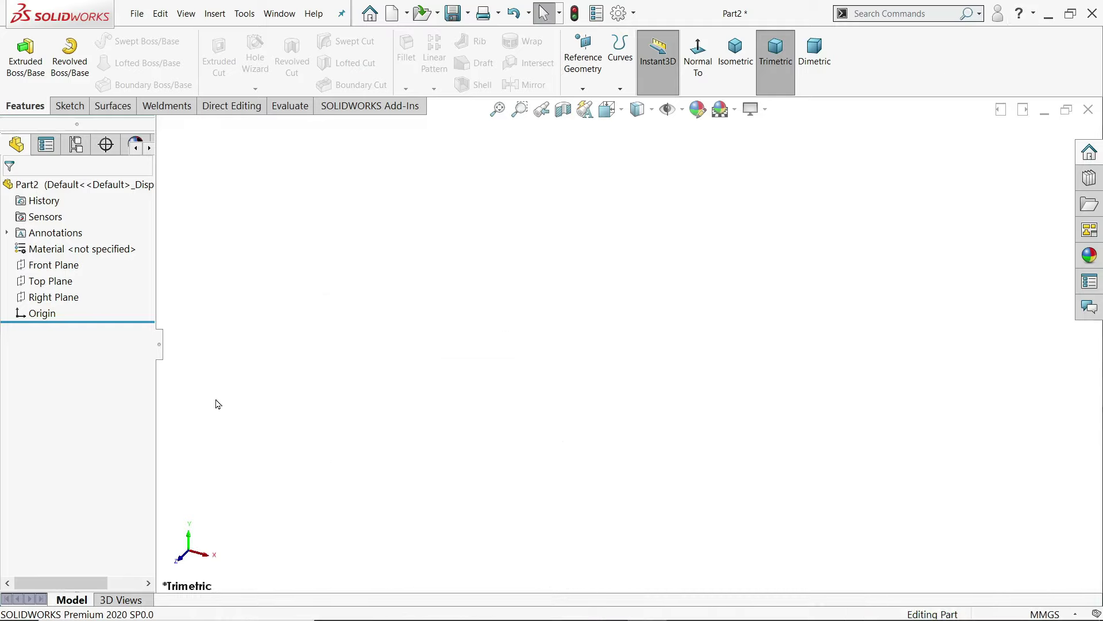
right_click(111, 108)
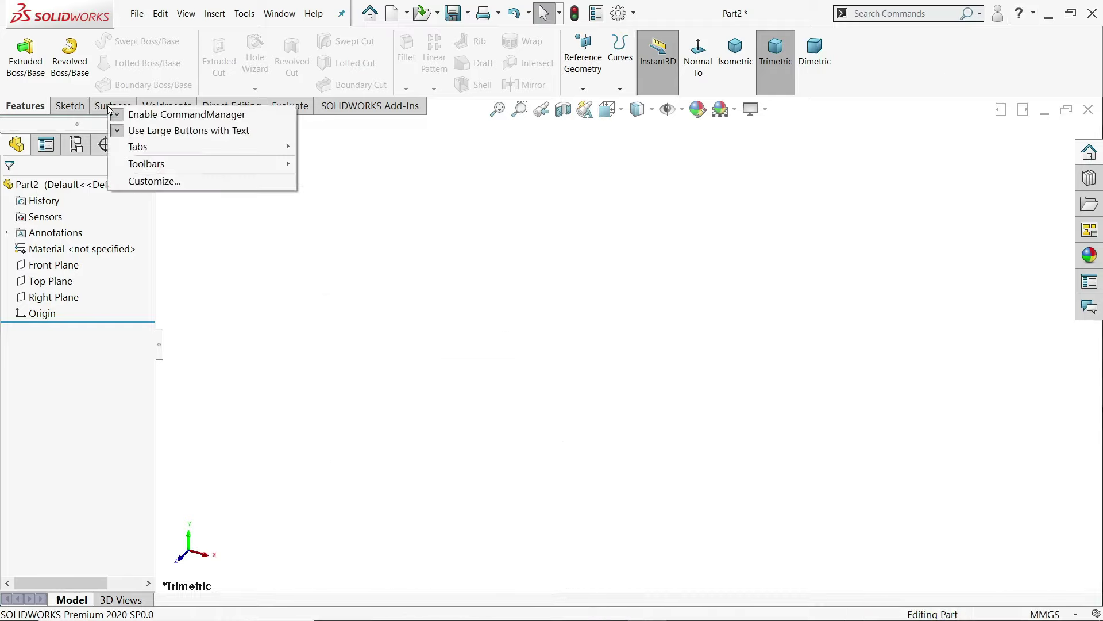
mouse_move(172, 150)
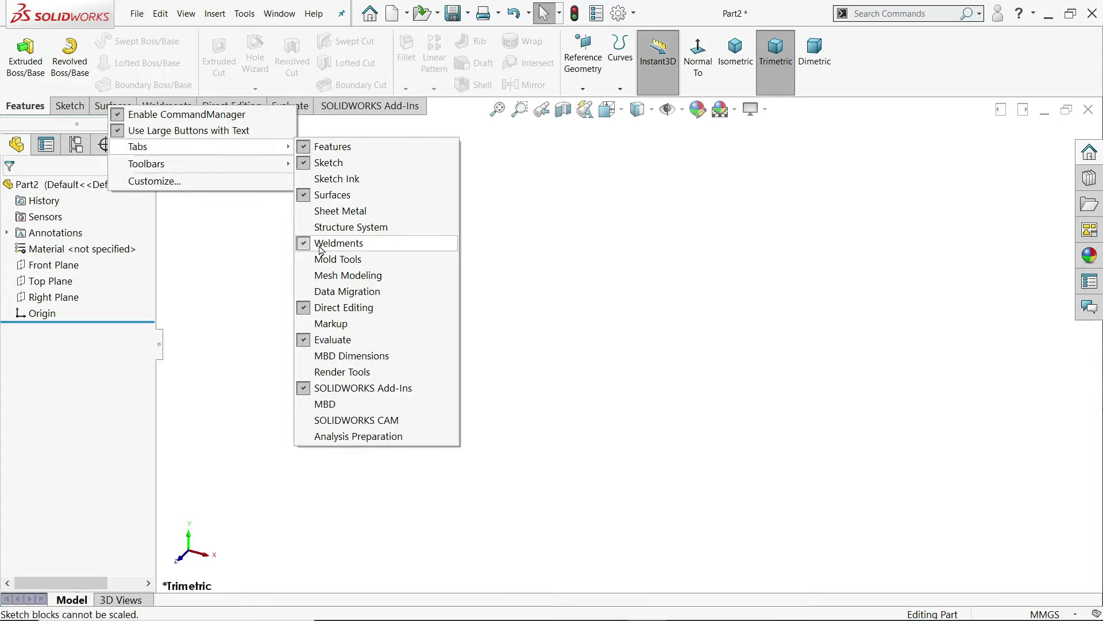
click(237, 225)
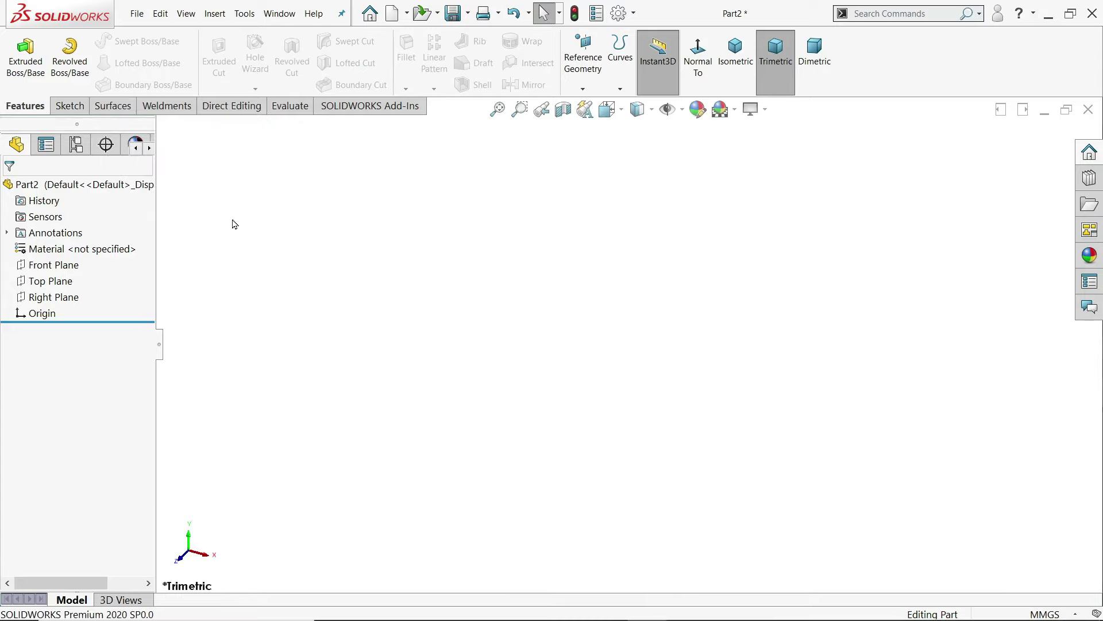
- Start a 3D sketch on the Top Plane and draw a 1000 by 2000 mm center rectangle centred on the origin
click(165, 105)
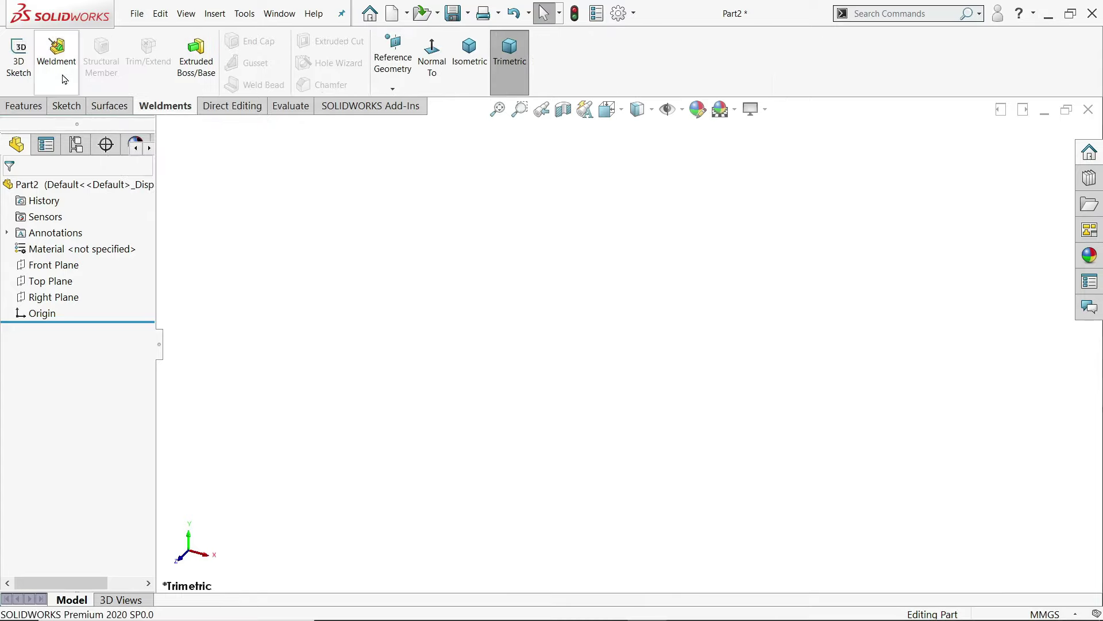
click(19, 63)
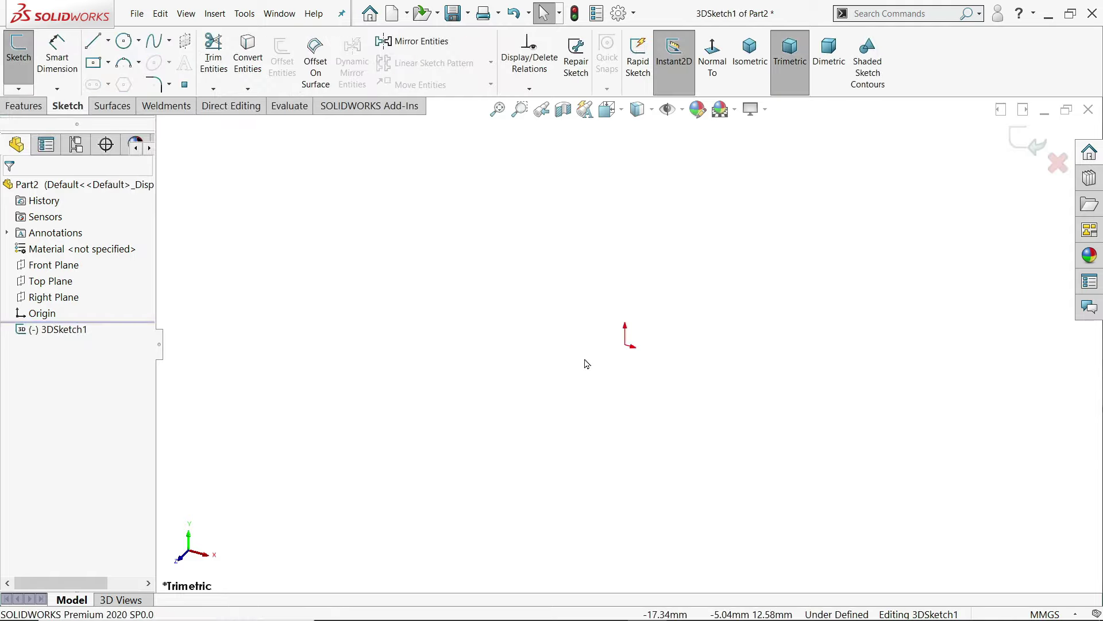
click(52, 281)
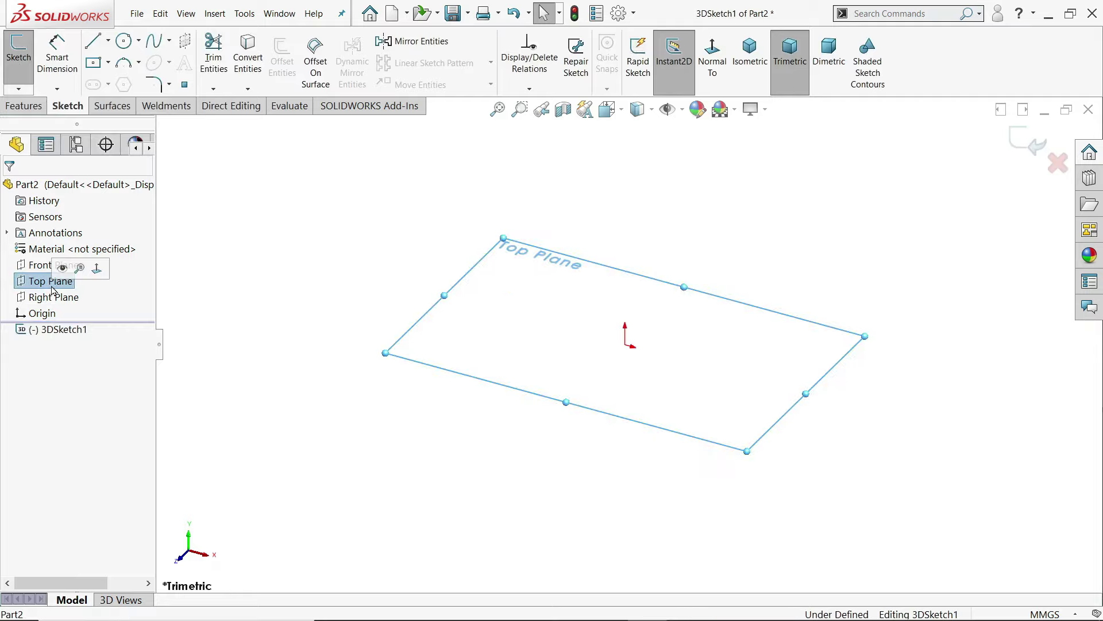
click(94, 66)
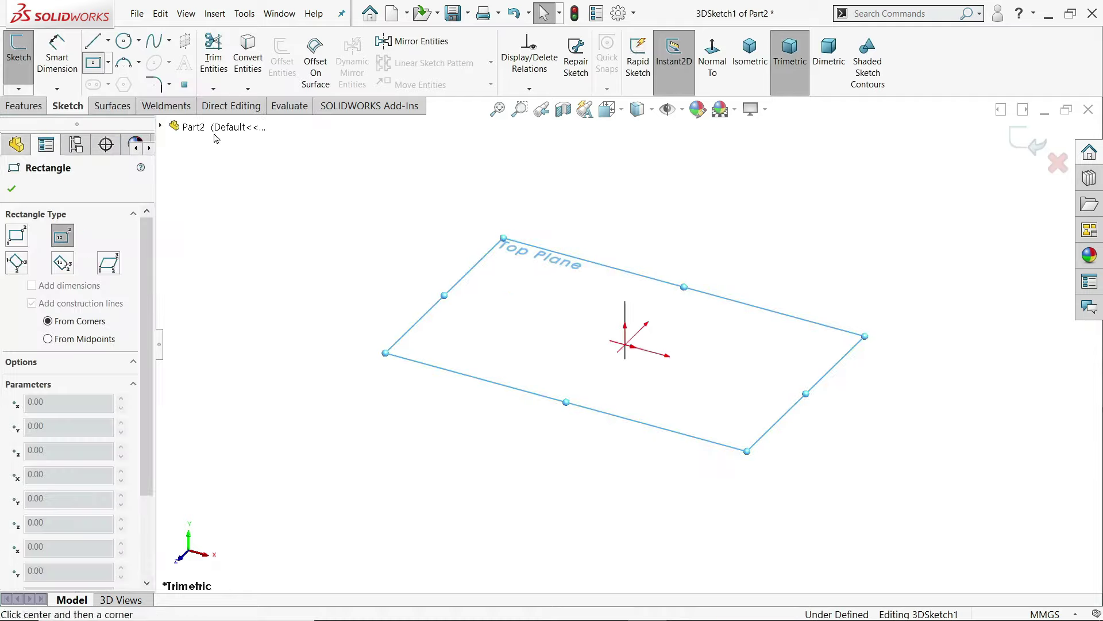
click(626, 345)
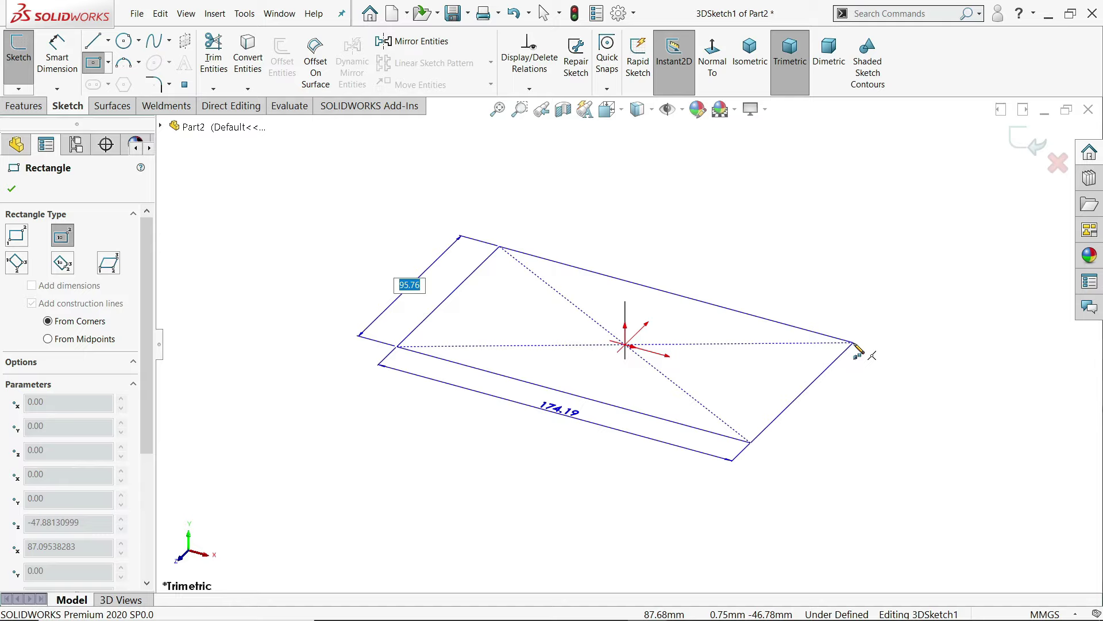
text(1000)
key(Return)
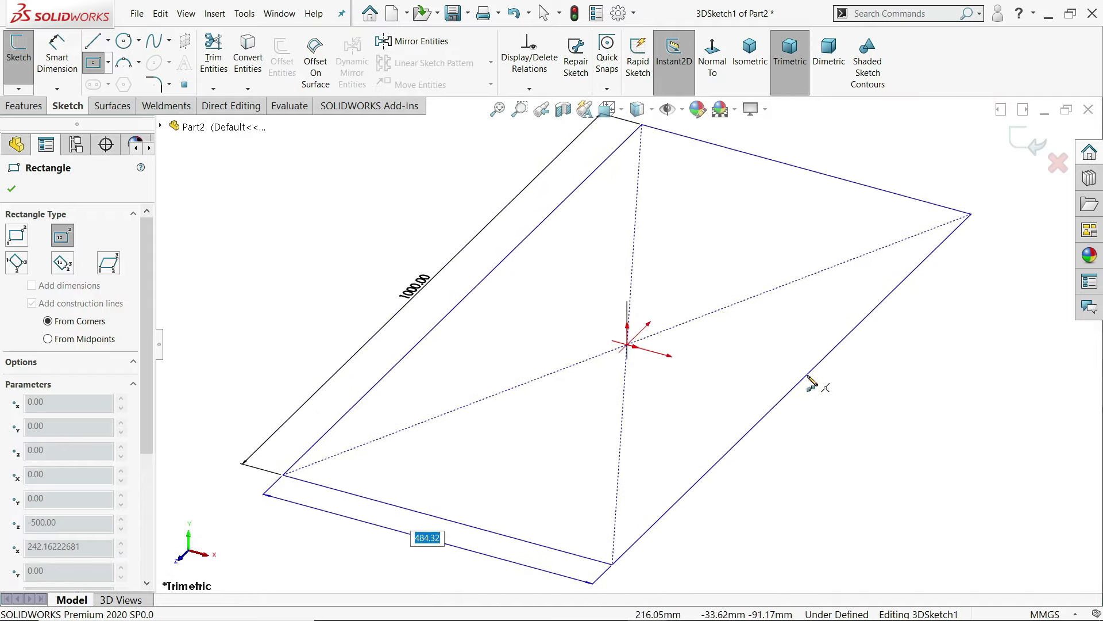
text(2000)
key(Return)
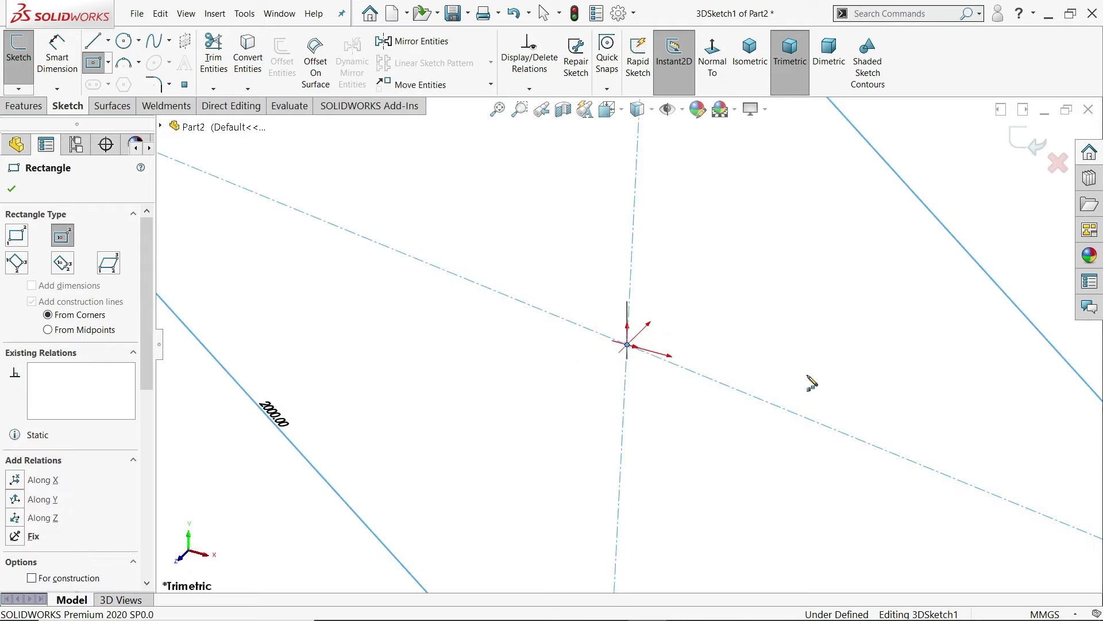
right_click(796, 310)
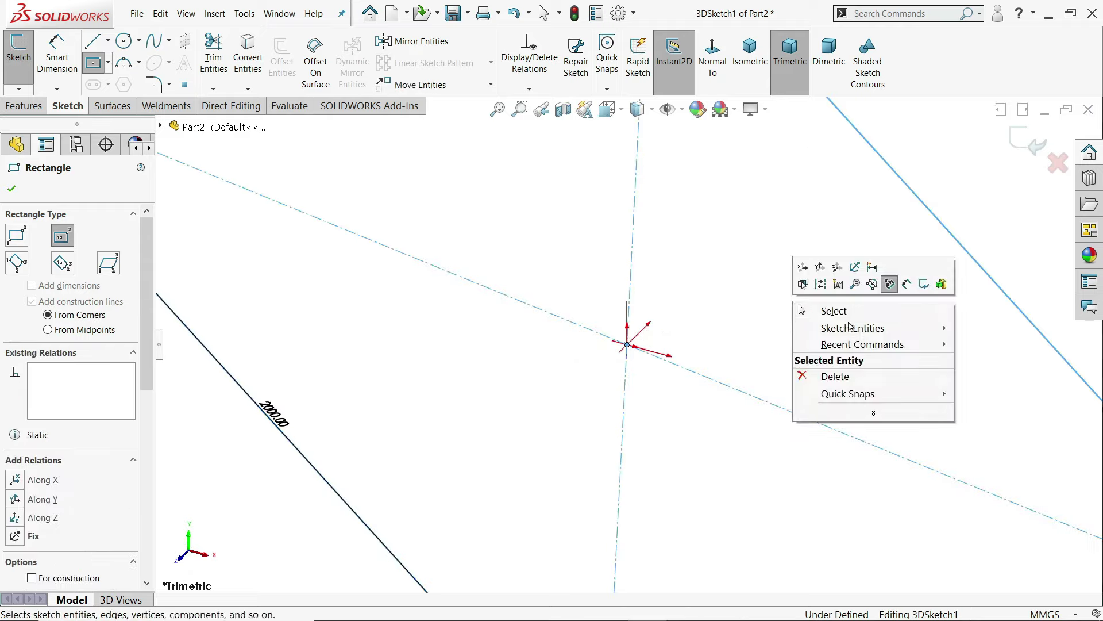
click(851, 317)
key(f)
scroll(719, 333, down, 1)
scroll(592, 281, down, 1)
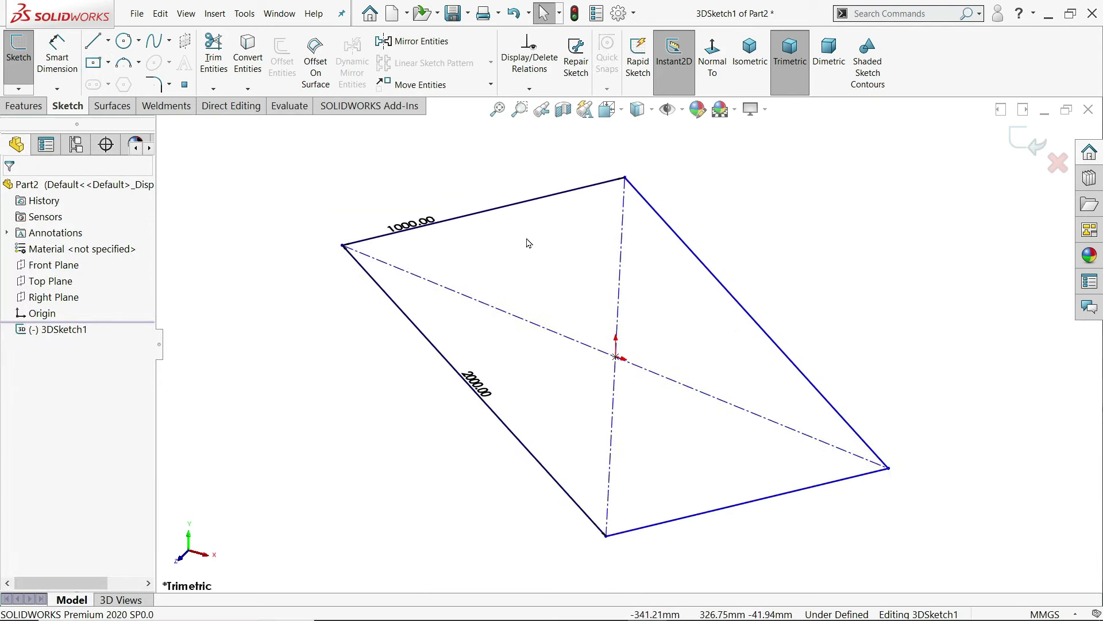
- Constrain the rectangle's 1000 mm side along Z and place both of its dimensions outside the outline
click(505, 212)
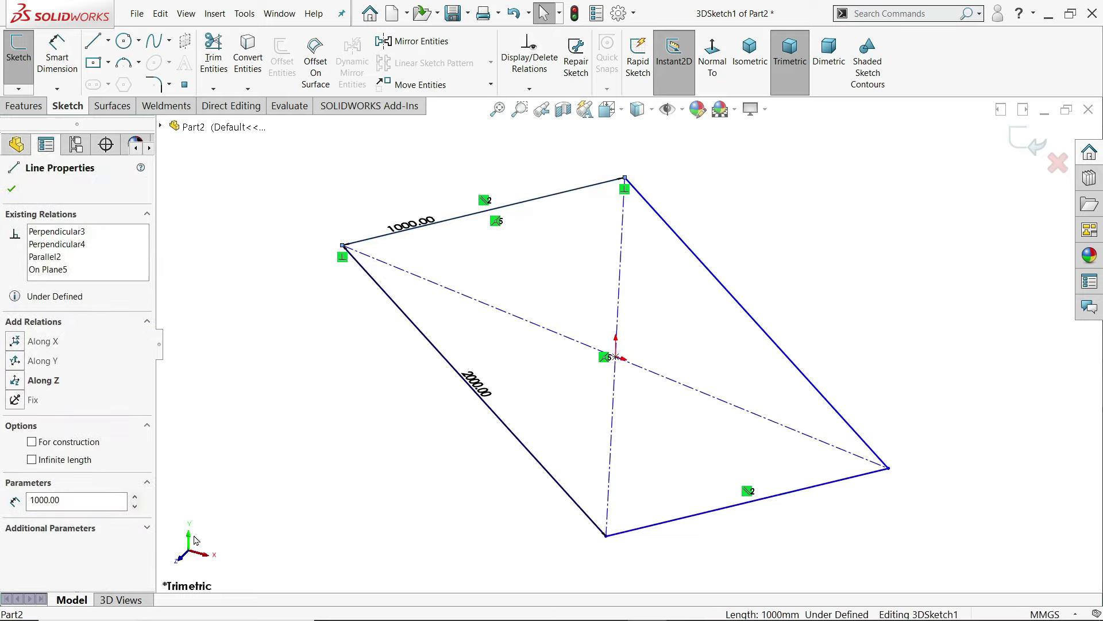
click(44, 383)
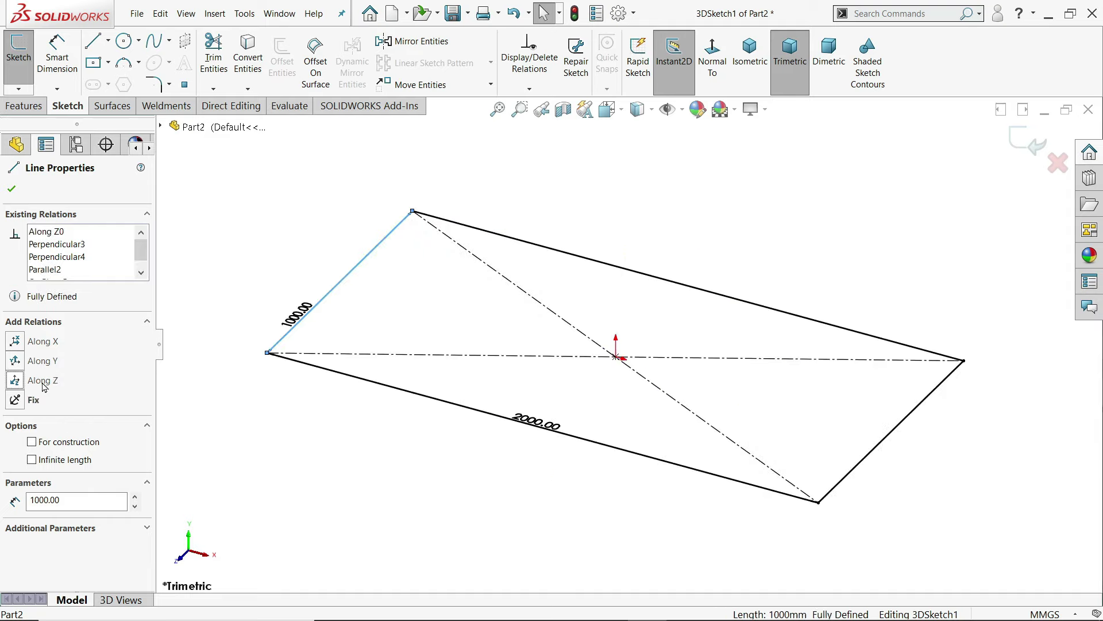
click(524, 337)
drag(295, 313, 299, 278)
drag(535, 424, 492, 479)
- Sketch a bracket on the front 2000 mm line, about 500 mm from its left end: 300 mm up, then 300 mm inward along Z
click(98, 45)
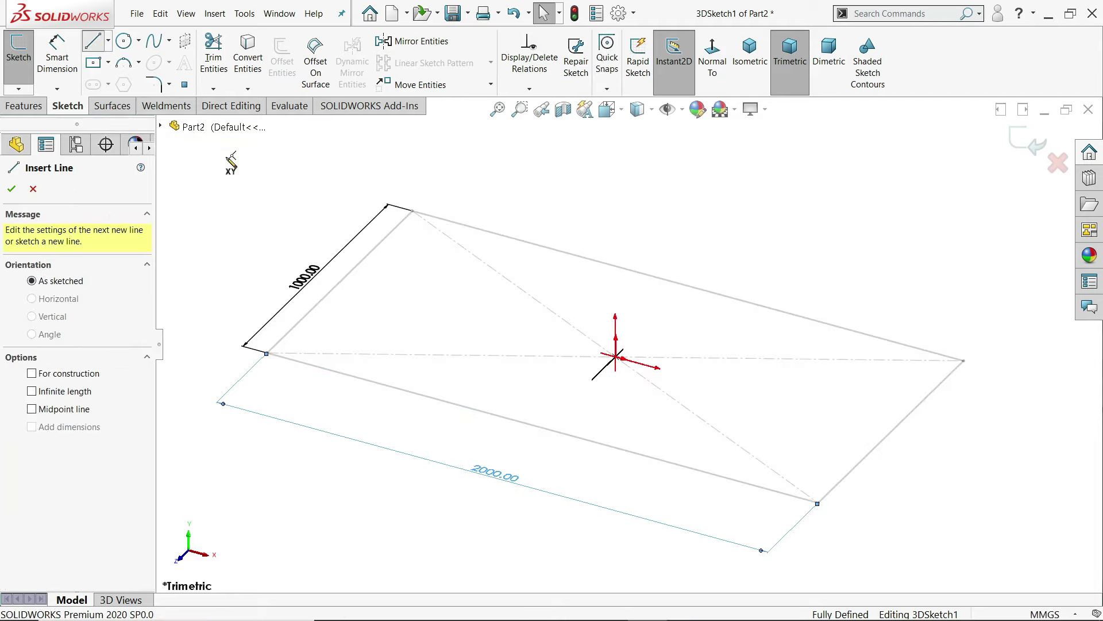
scroll(414, 396, down, 3)
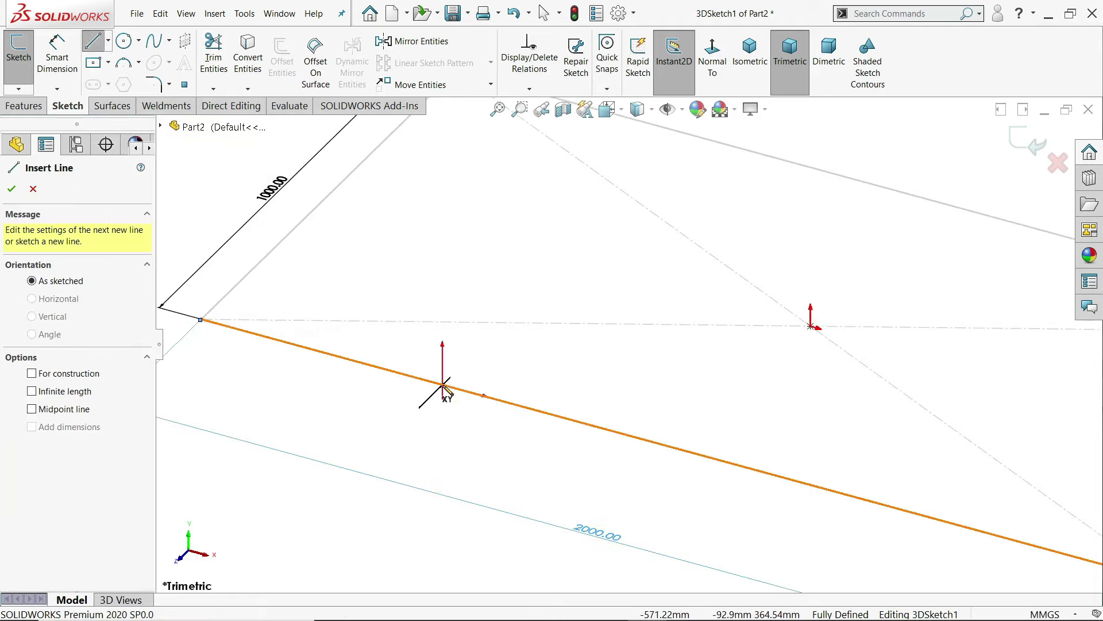
click(443, 384)
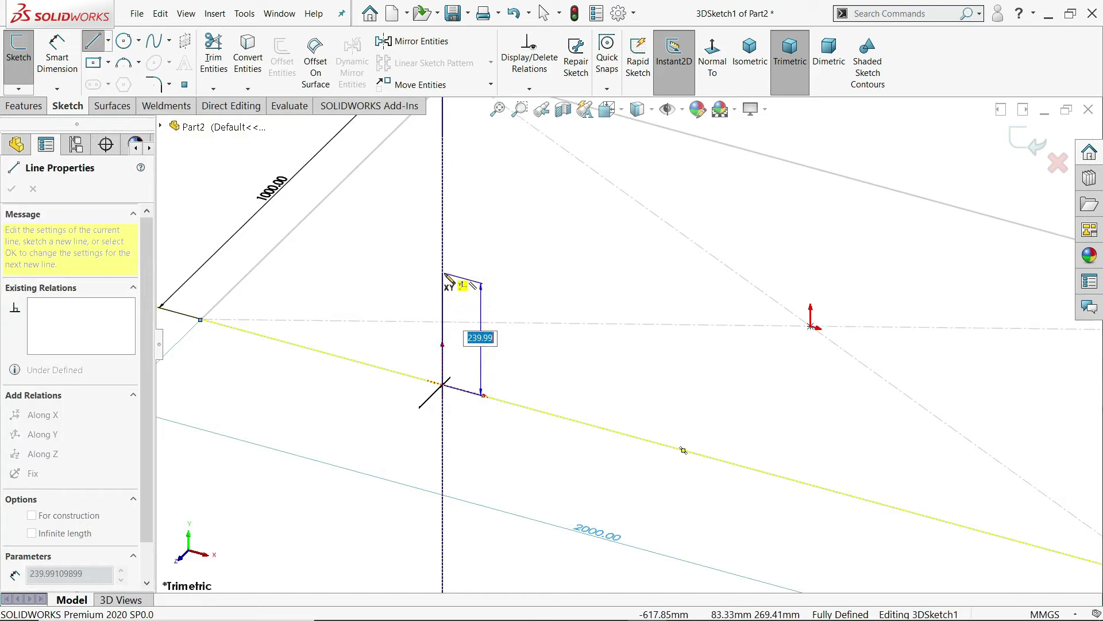
text(300)
key(Return)
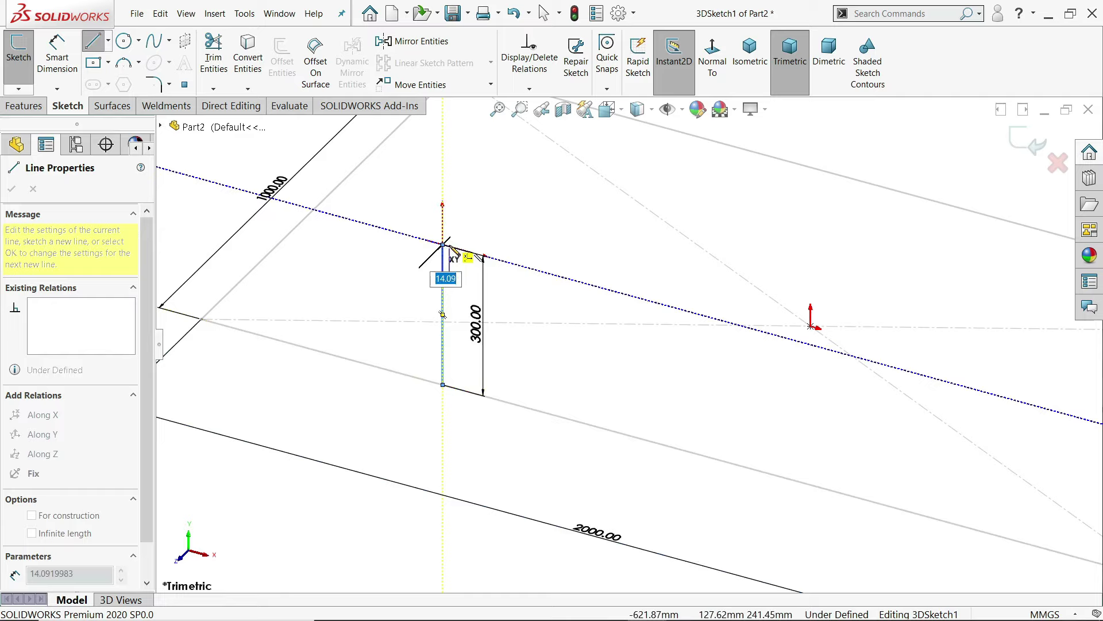
key(Tab)
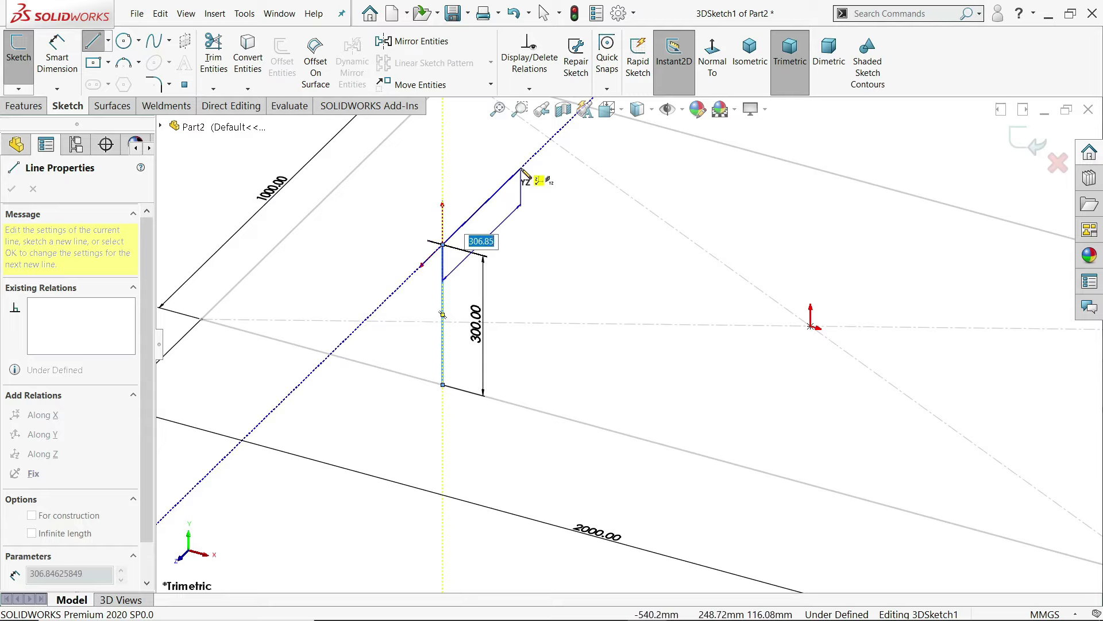
text(300)
key(Return)
key(Escape)
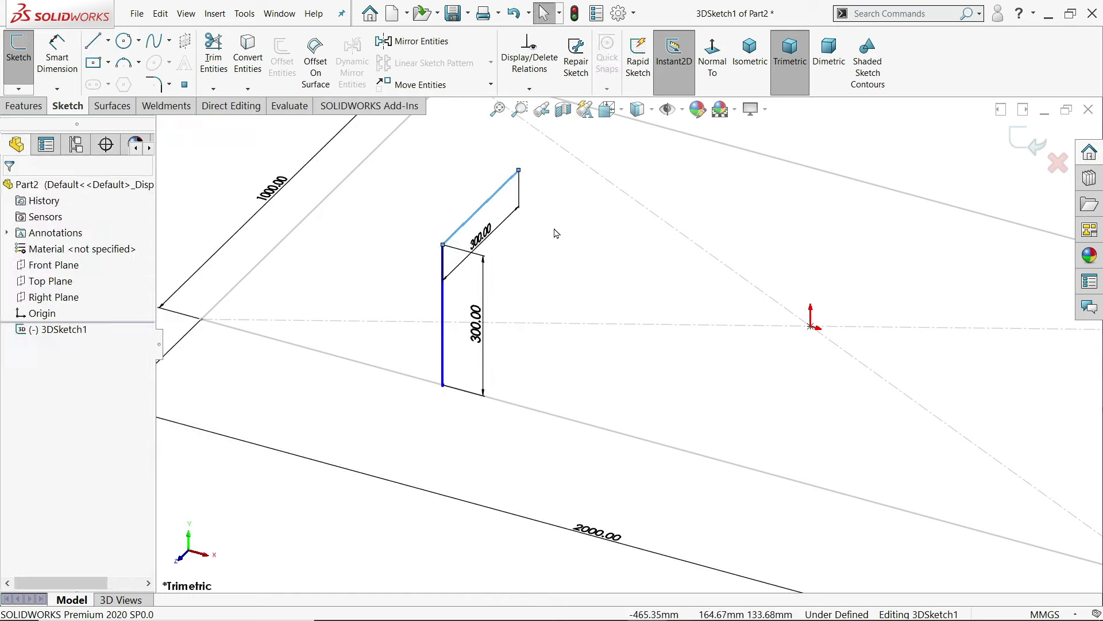
- Sketch a second bracket on the front line, about 635 mm from its right end, rising 300 mm and running 300 mm inward along Z
scroll(338, 252, up, 5)
scroll(747, 390, down, 4)
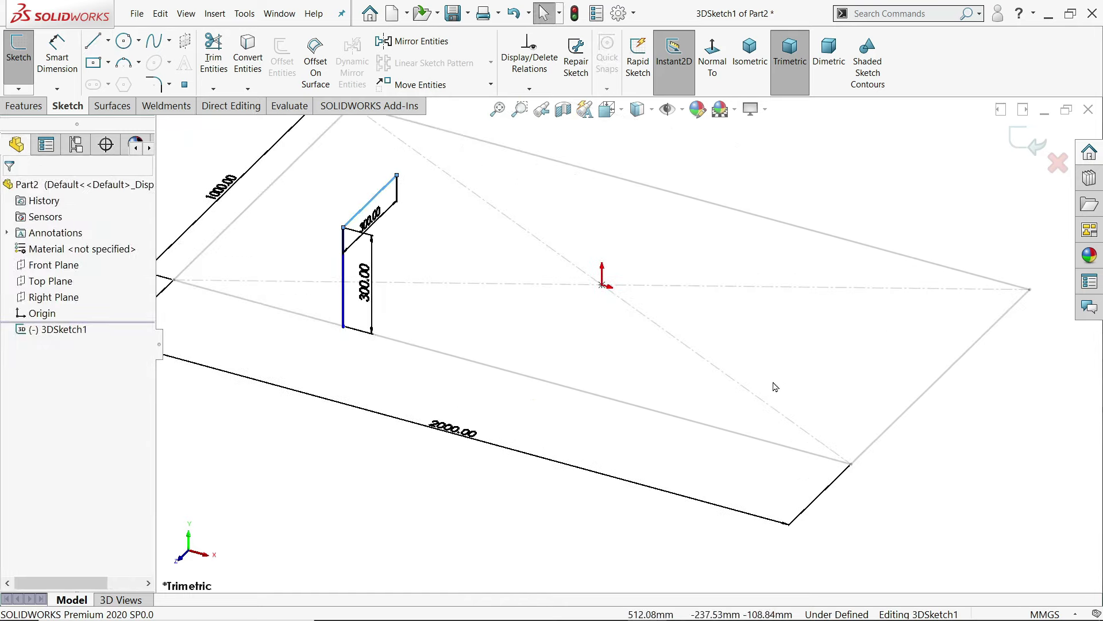
click(93, 41)
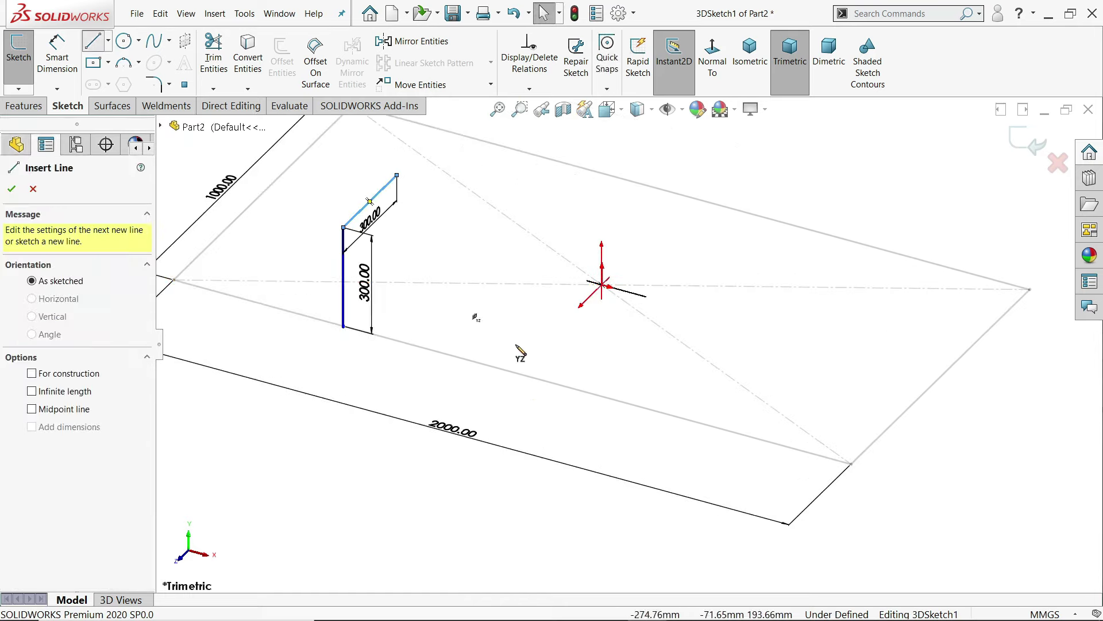
click(636, 406)
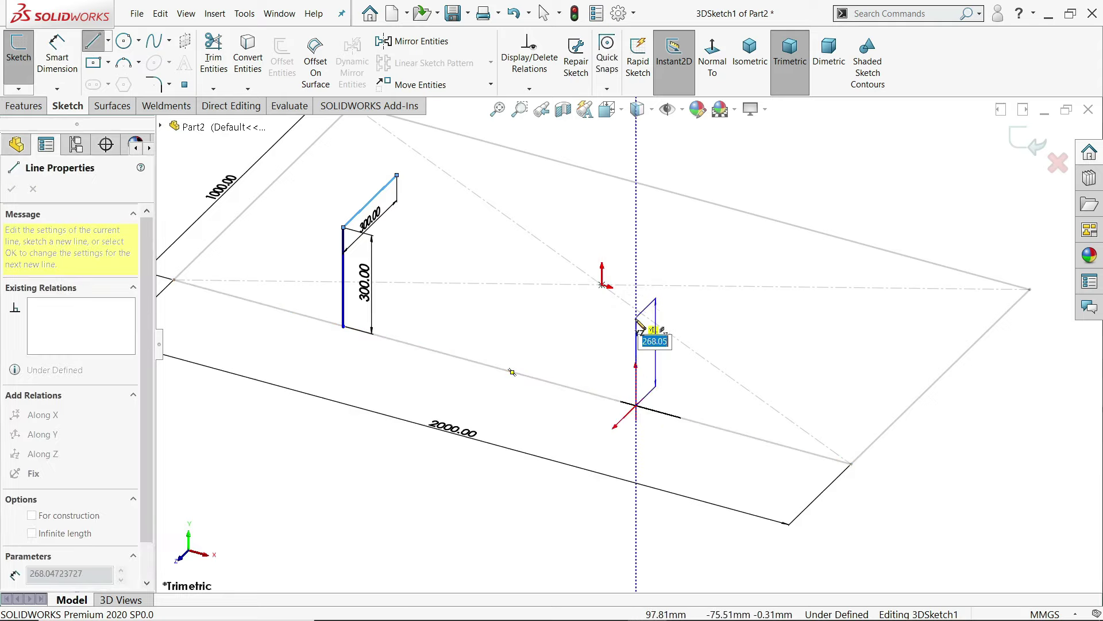
text(300)
key(Return)
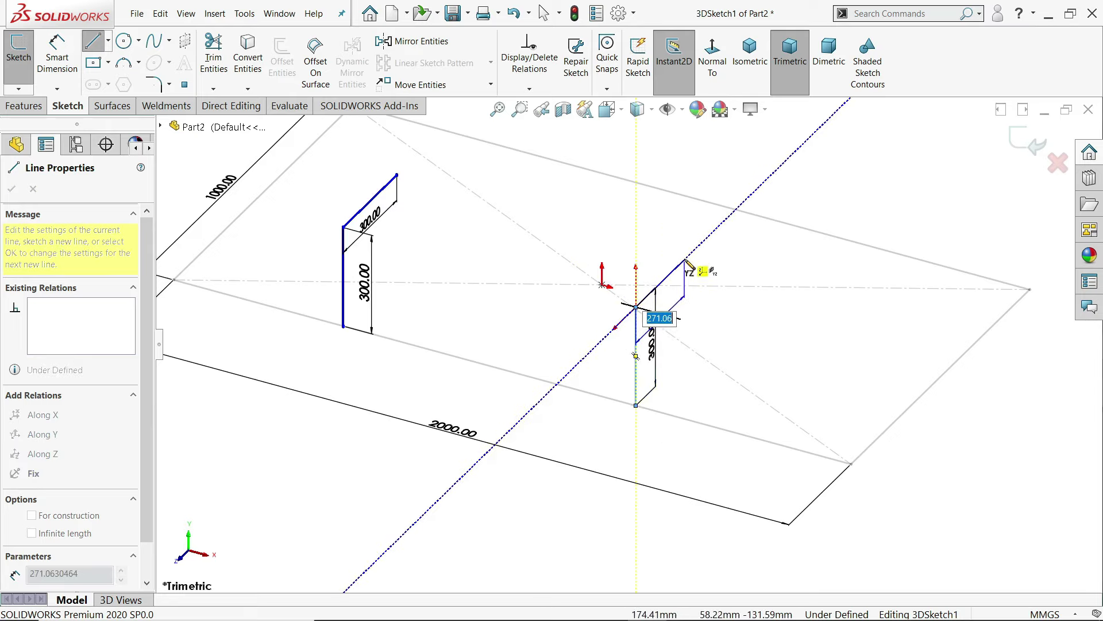
text(300)
key(Return)
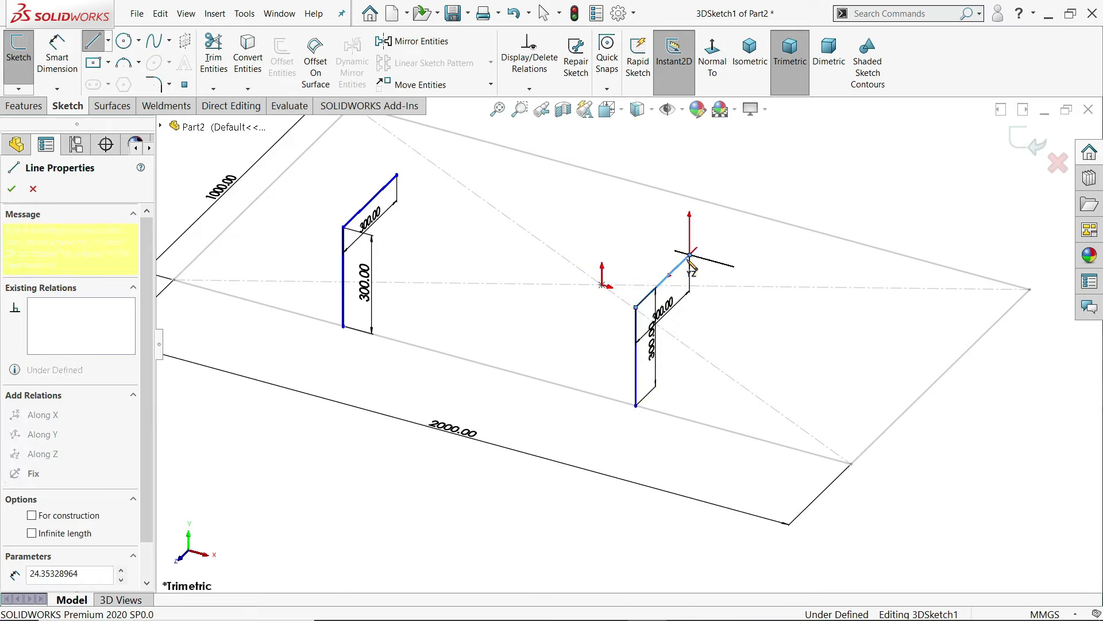
right_click(729, 291)
click(741, 288)
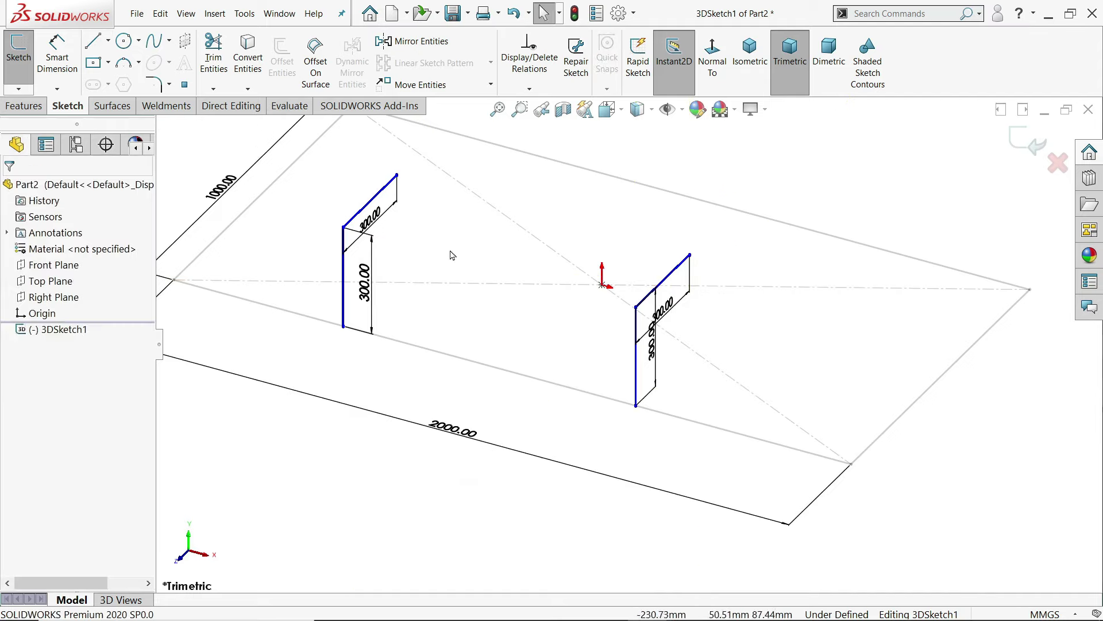
- Dimension the left bracket's base point 700 mm from the left end of the front base line
click(57, 68)
scroll(376, 318, down, 3)
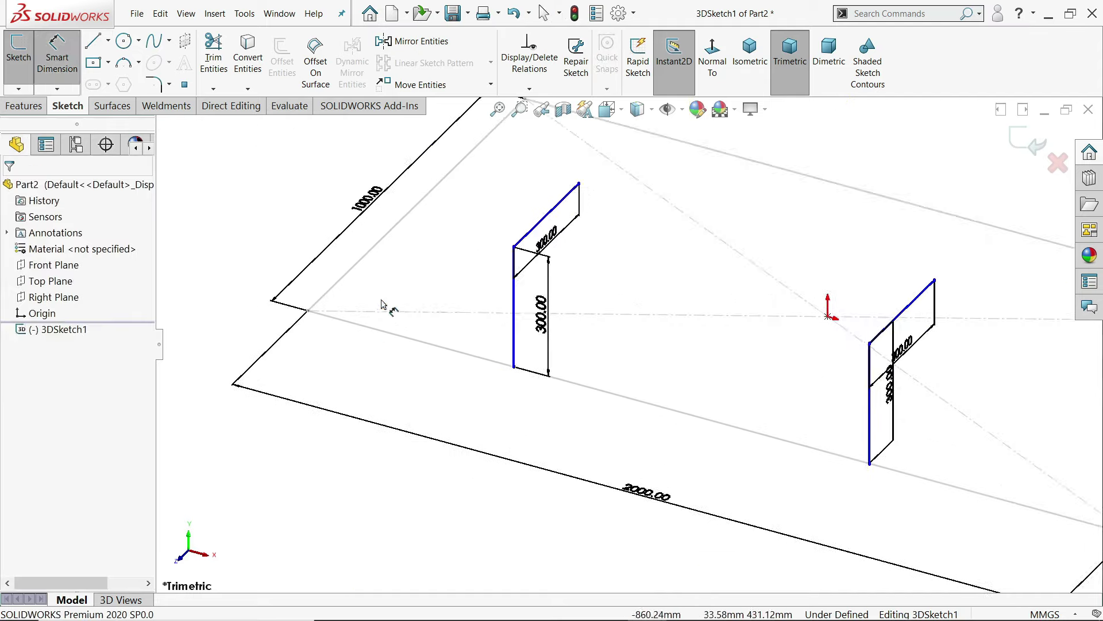
click(305, 317)
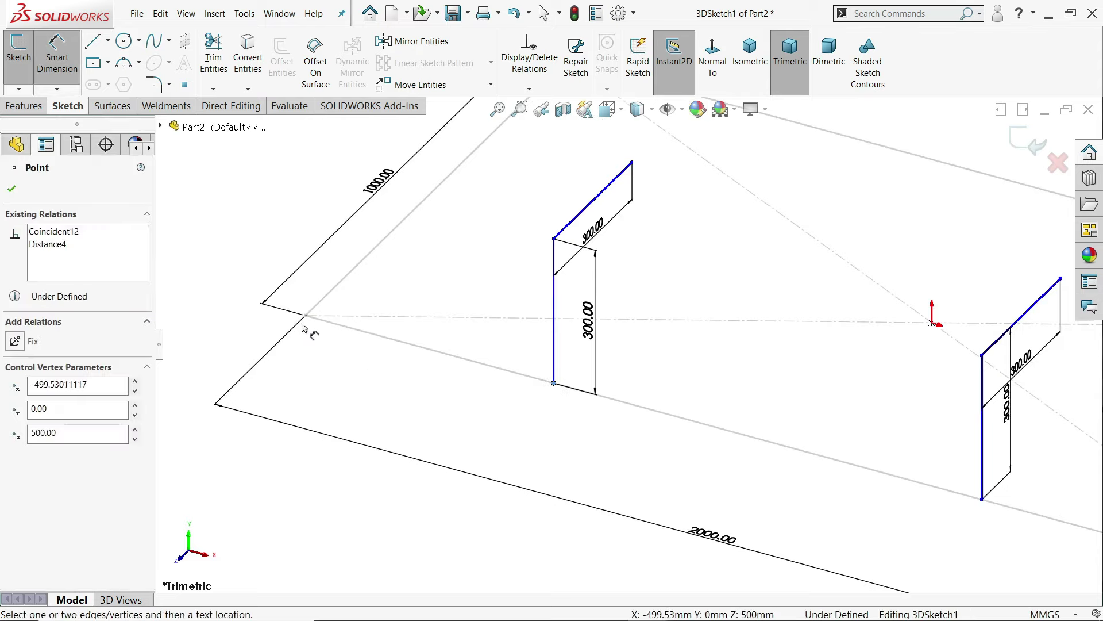
click(553, 383)
click(368, 382)
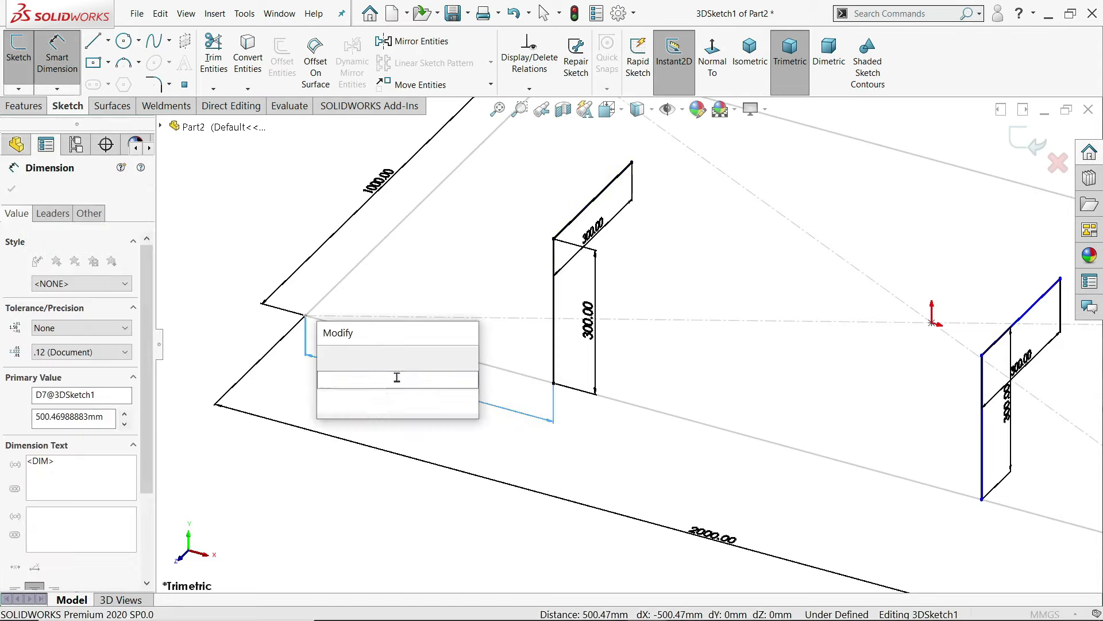
text(700)
key(Return)
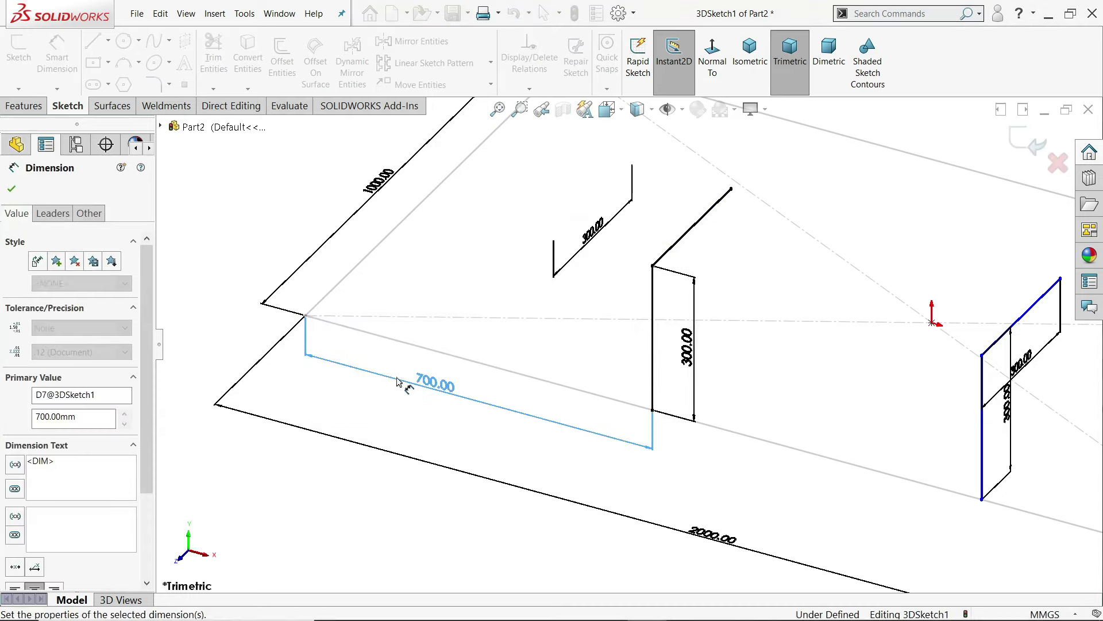
- Dimension the right bracket's base point 700 mm from the right end of the front base line and exit the 3D sketch
scroll(598, 399, up, 3)
scroll(960, 480, down, 4)
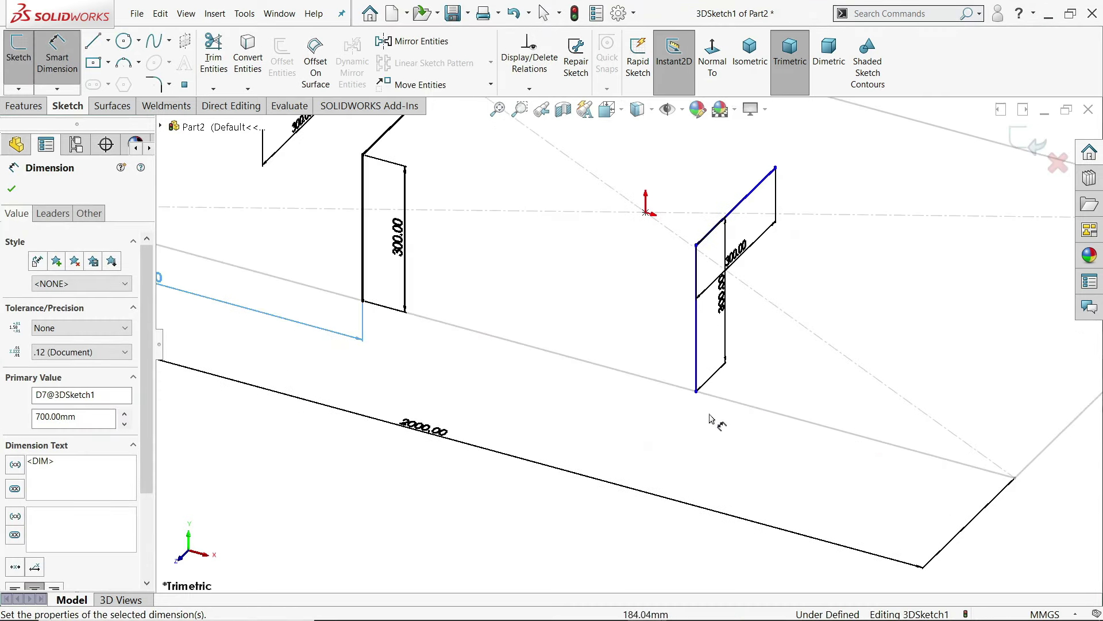
click(696, 394)
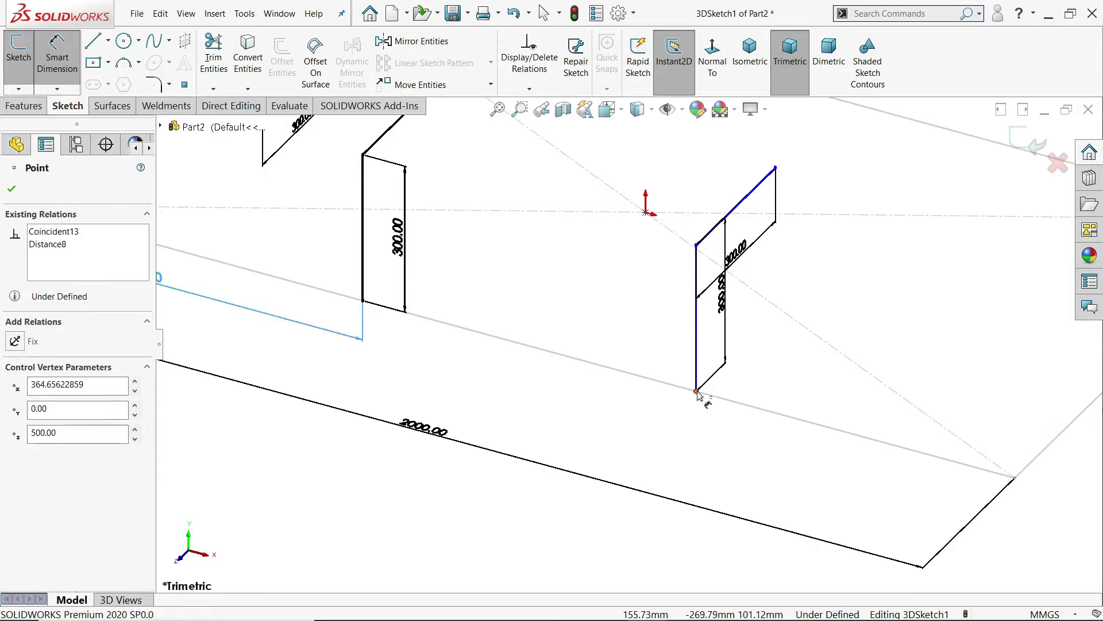
click(1013, 477)
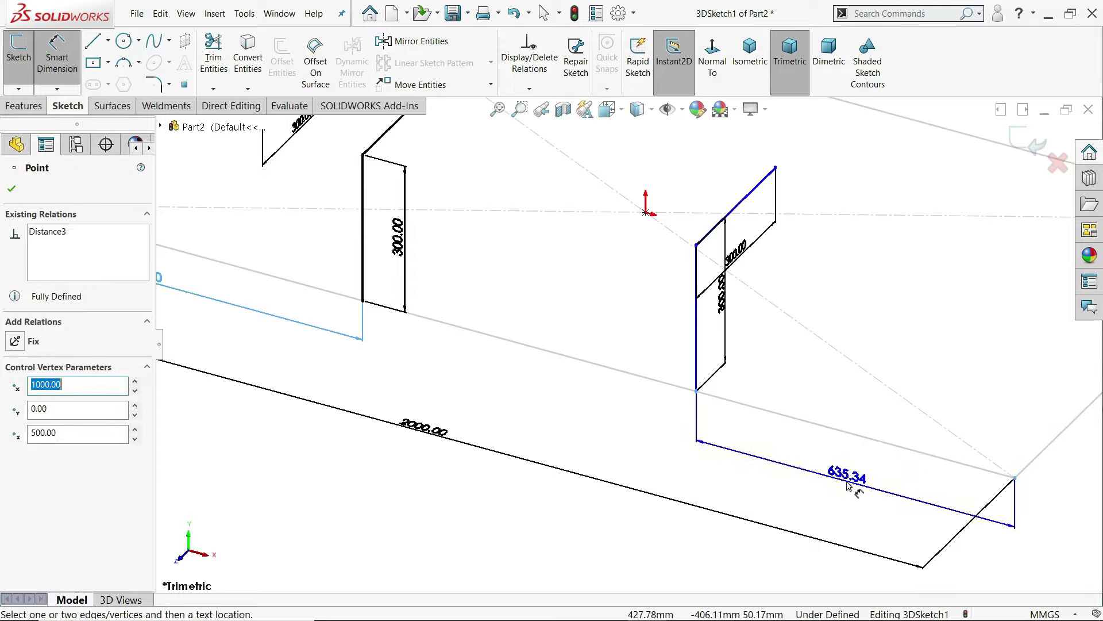
click(847, 485)
text(700)
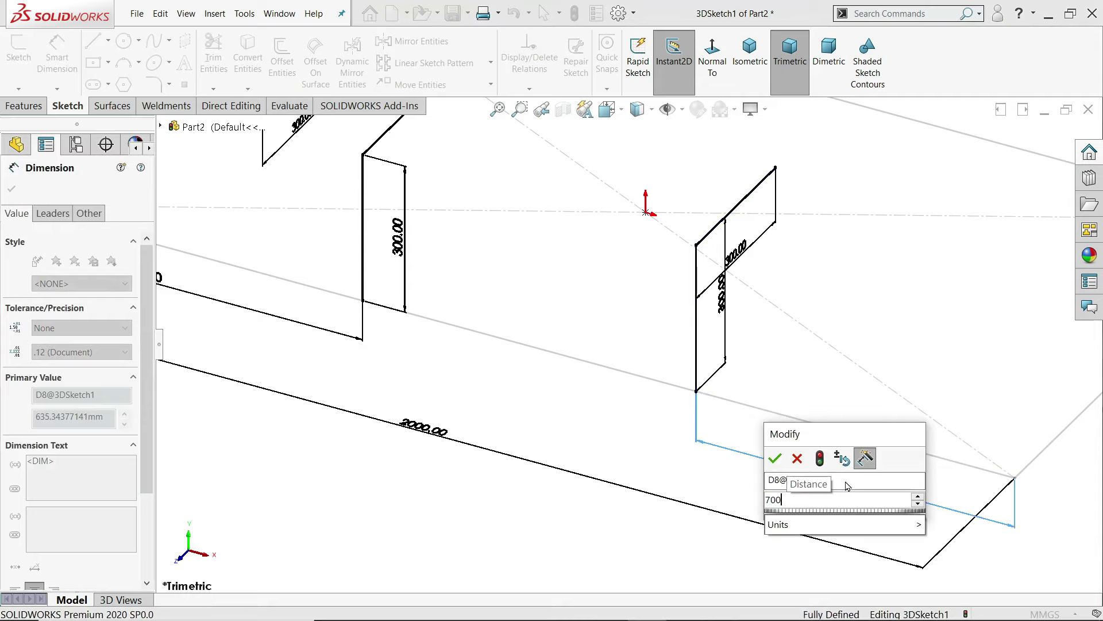
key(Return)
scroll(598, 384, up, 3)
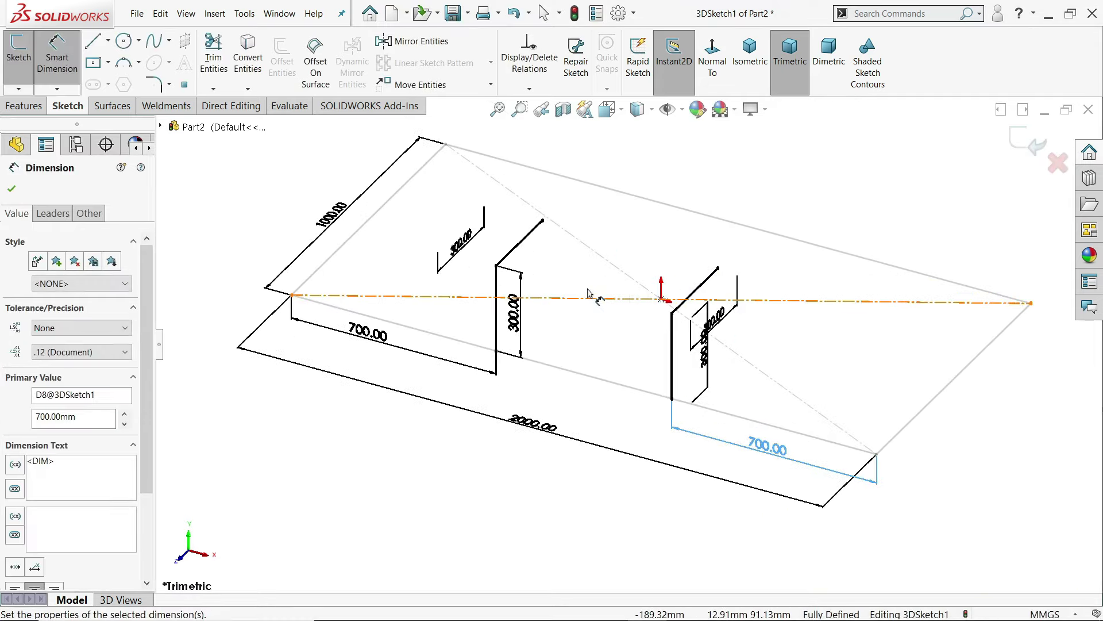
click(1033, 145)
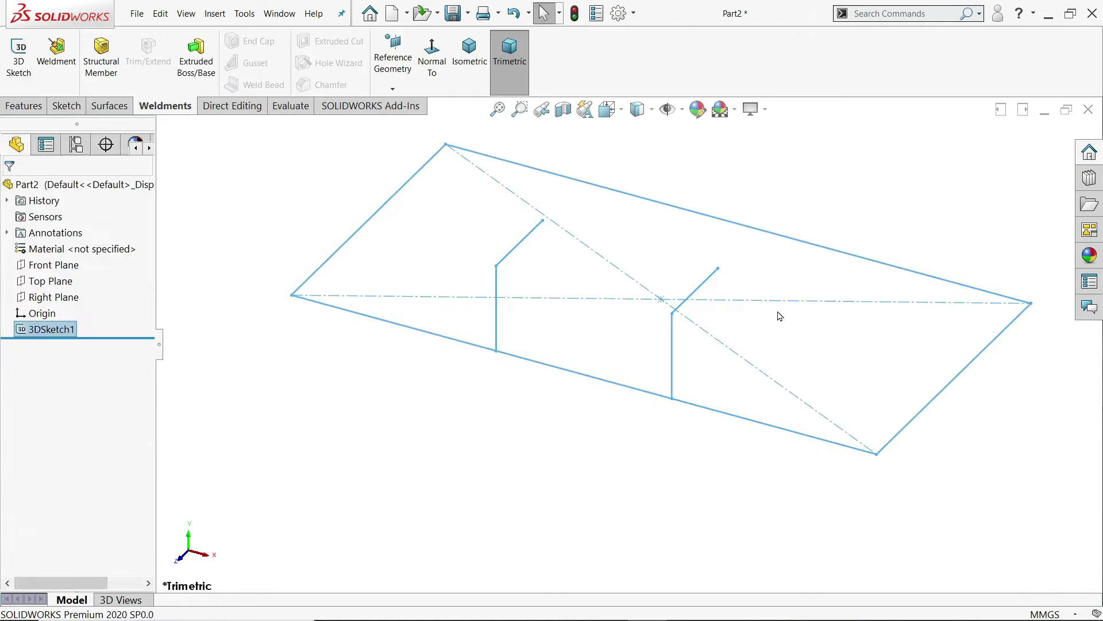
- Enable the weldment environment and start an ISO rectangular tube structural member, size 120 x 80 x 8, along the front 2000 mm line
mouse_move(778, 315)
middle_down()
mouse_move(756, 281)
mouse_move(771, 320)
middle_up()
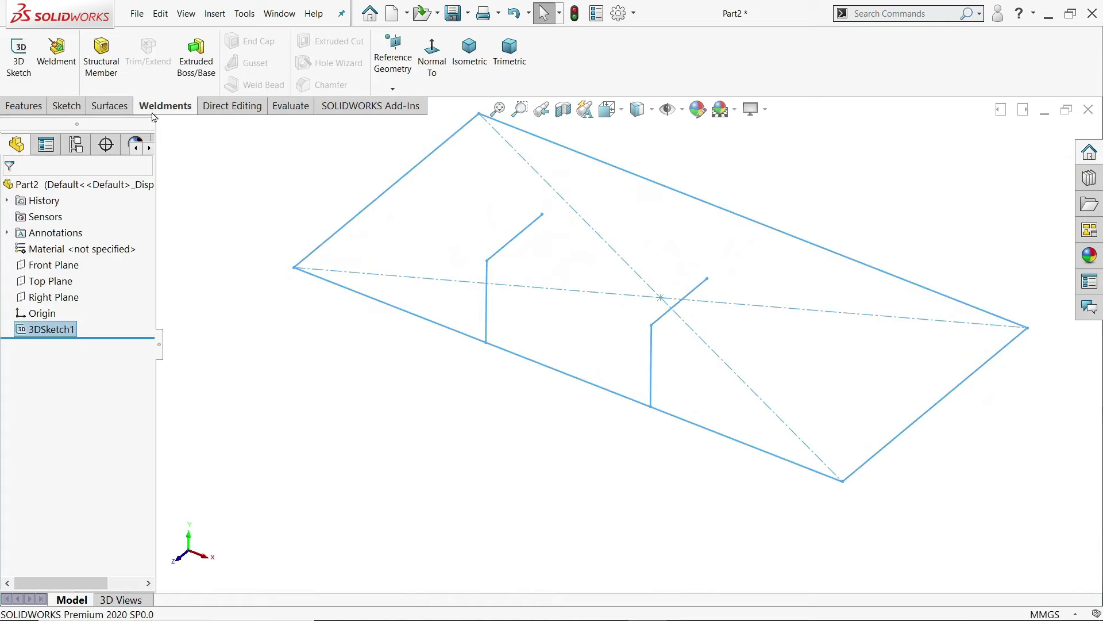
click(56, 53)
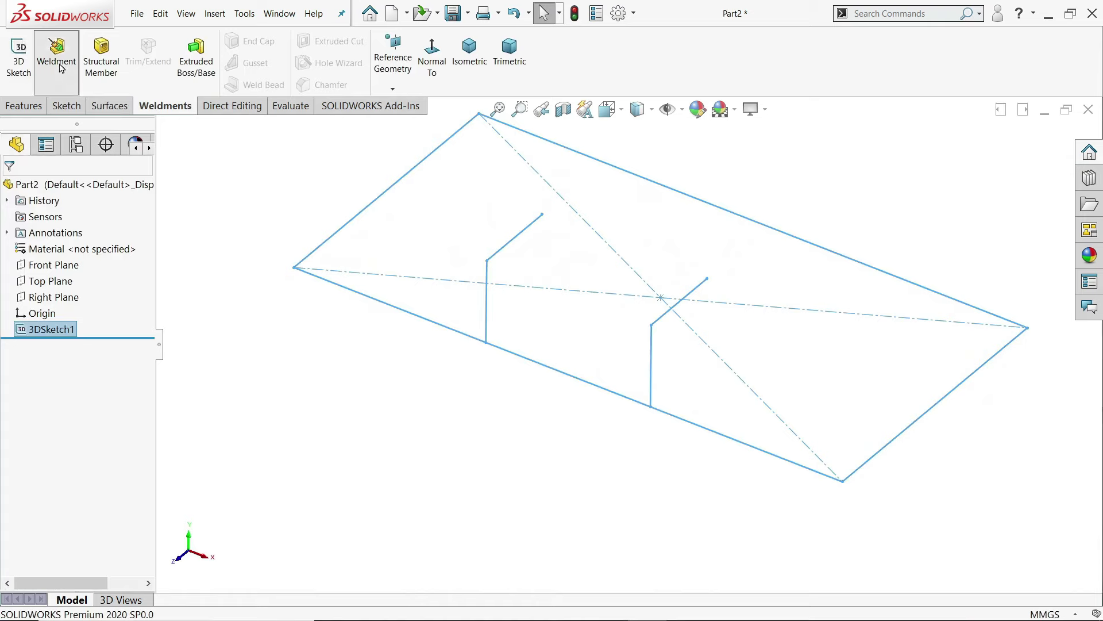
click(101, 68)
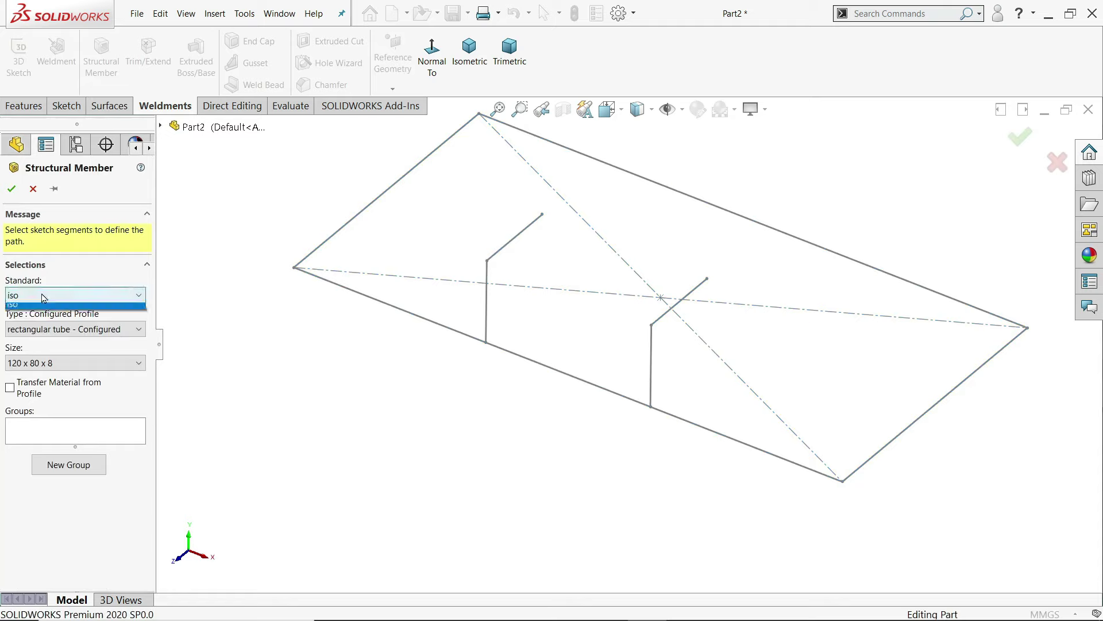
click(34, 329)
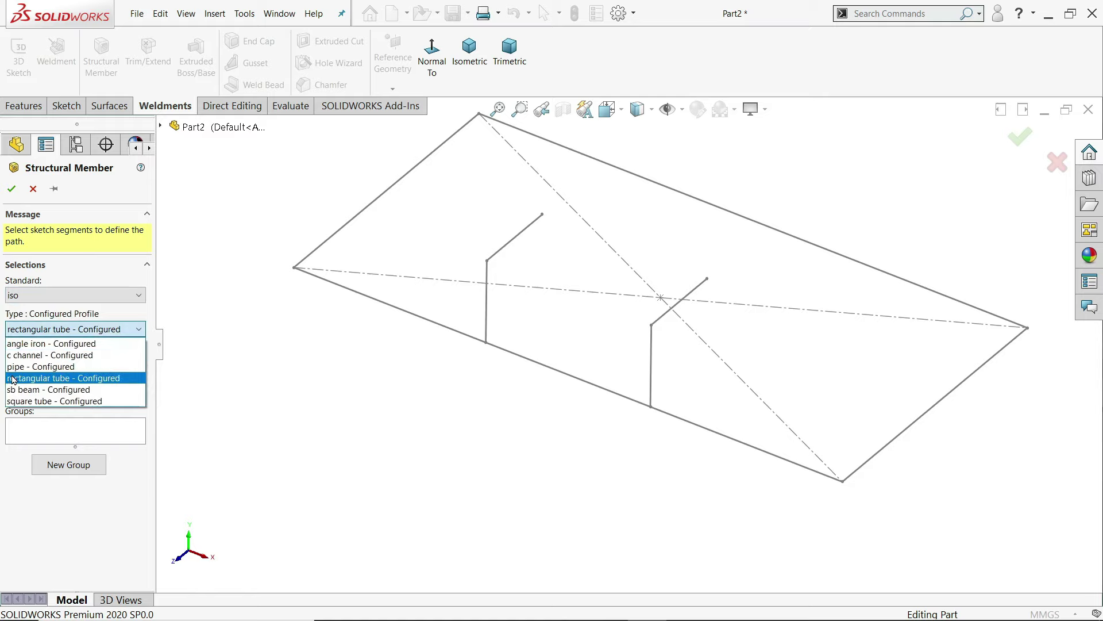
click(73, 379)
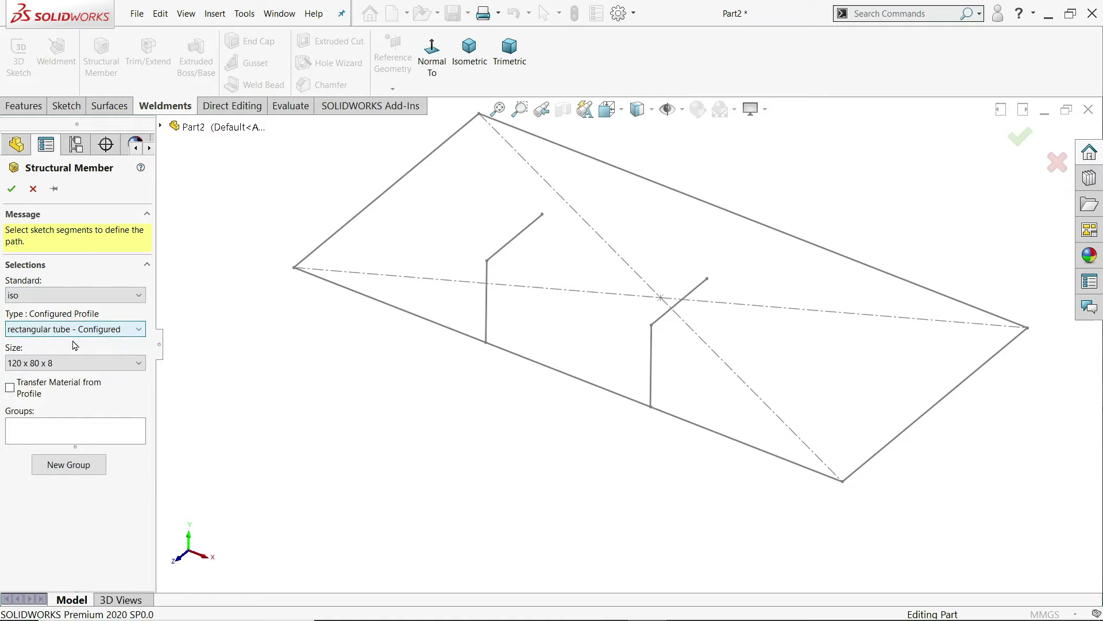
click(44, 365)
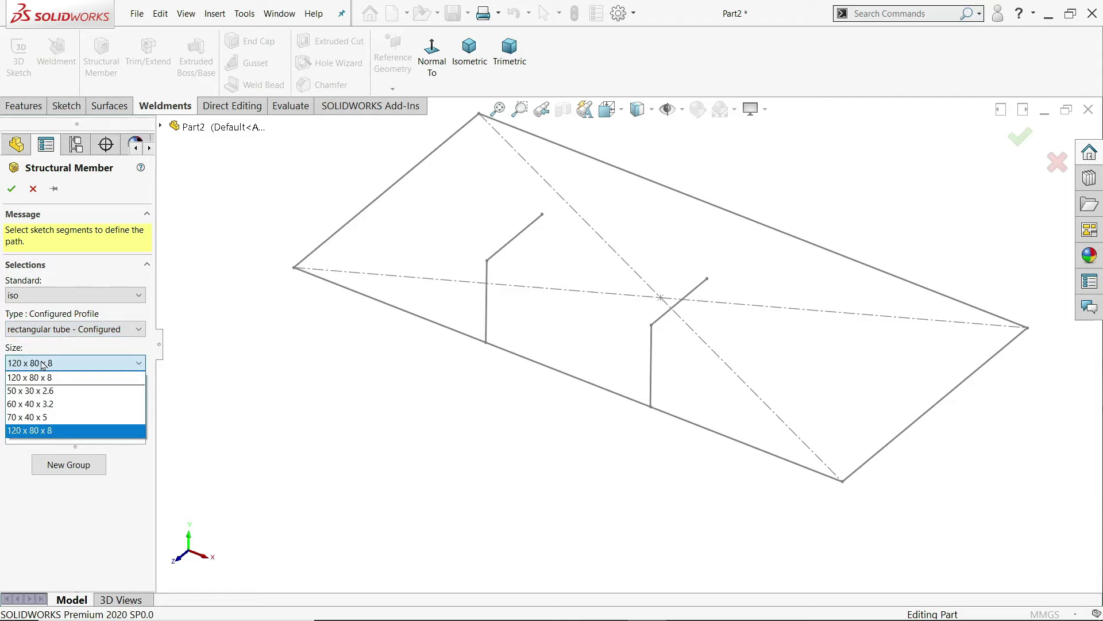
click(44, 377)
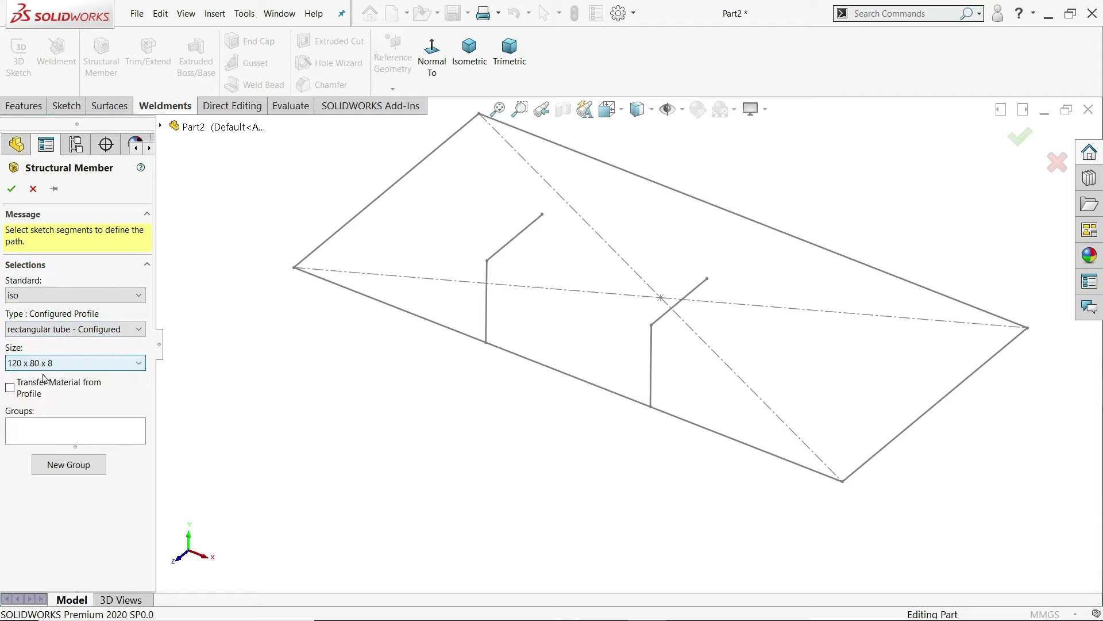
click(439, 327)
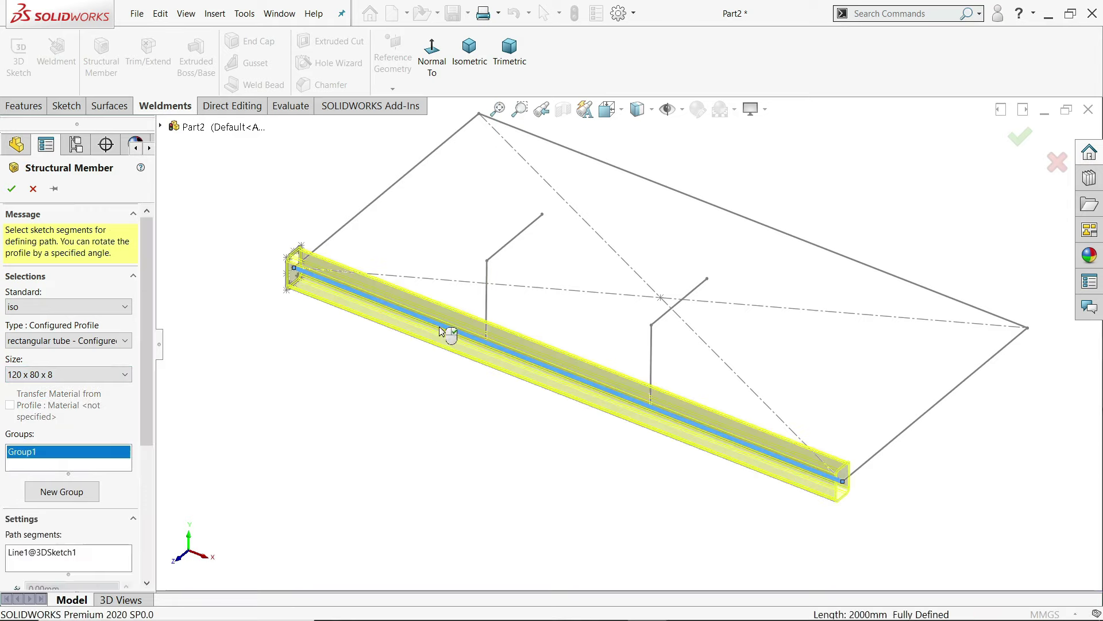
- Inspect both ends of the front tube preview and set the profile's rotation angle to 90 degrees
scroll(856, 482, down, 5)
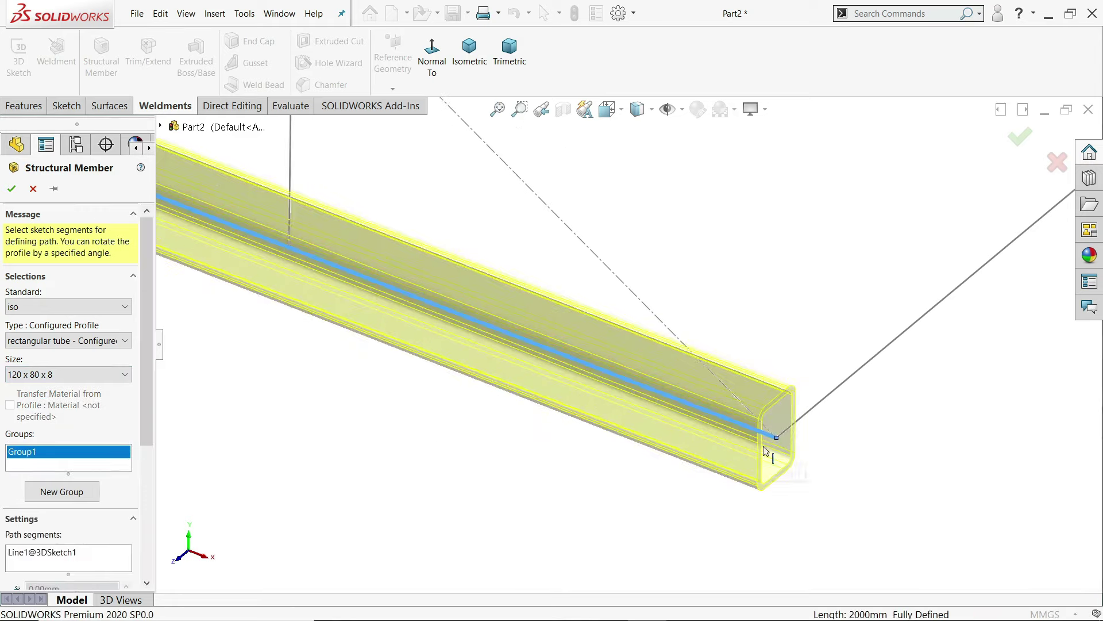
scroll(756, 421, up, 3)
scroll(520, 313, up, 2)
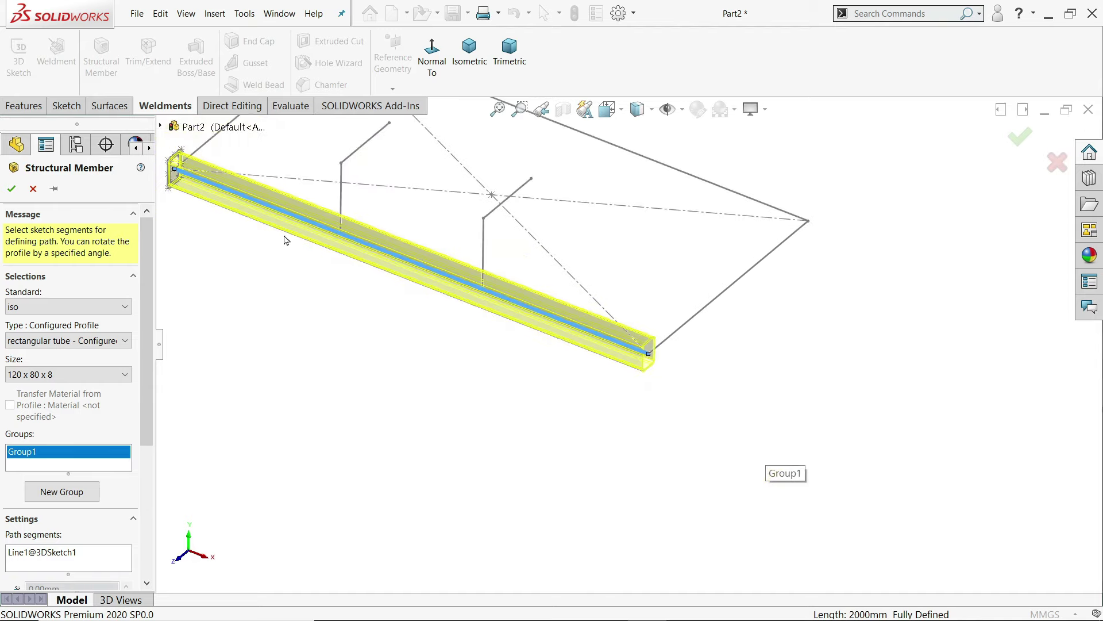
scroll(366, 247, down, 5)
scroll(371, 247, down, 1)
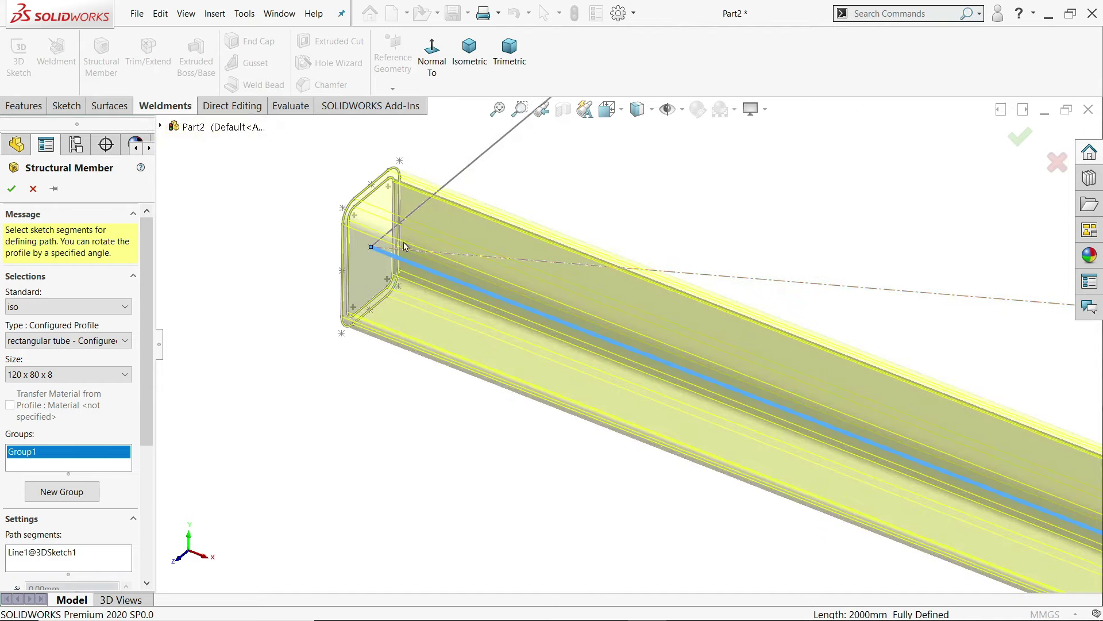
scroll(88, 517, down, 5)
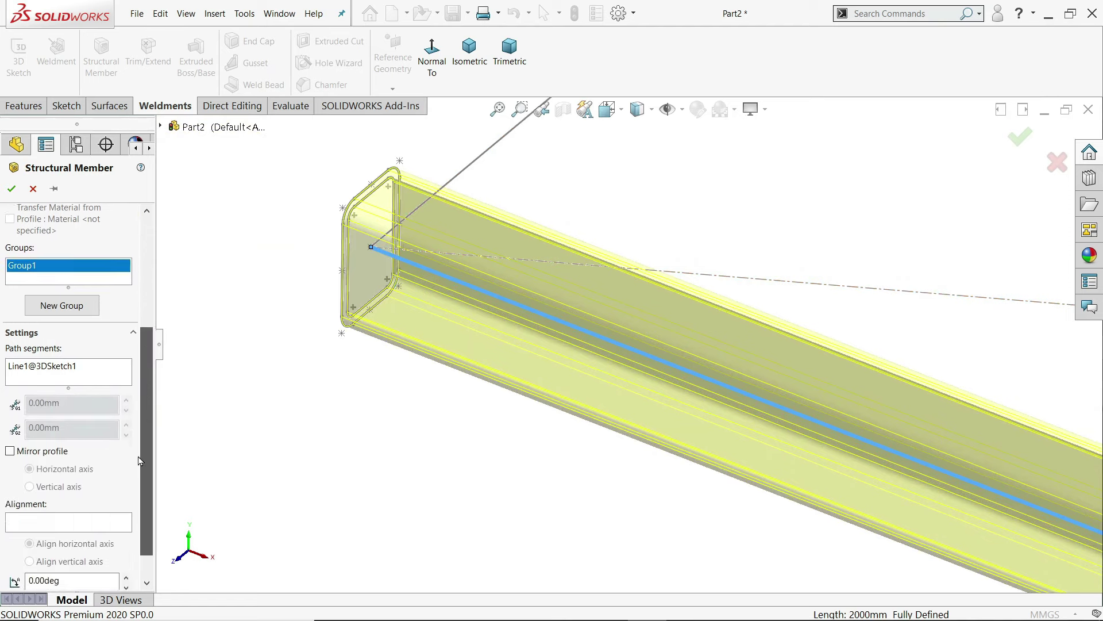
drag(88, 545, 16, 547)
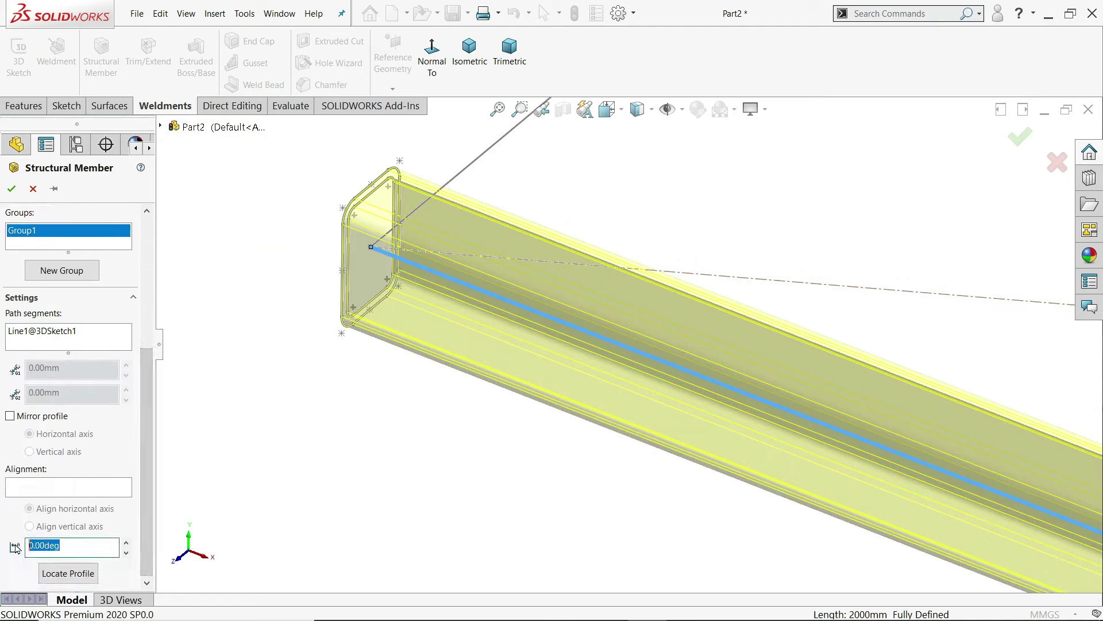
text(90)
key(Return)
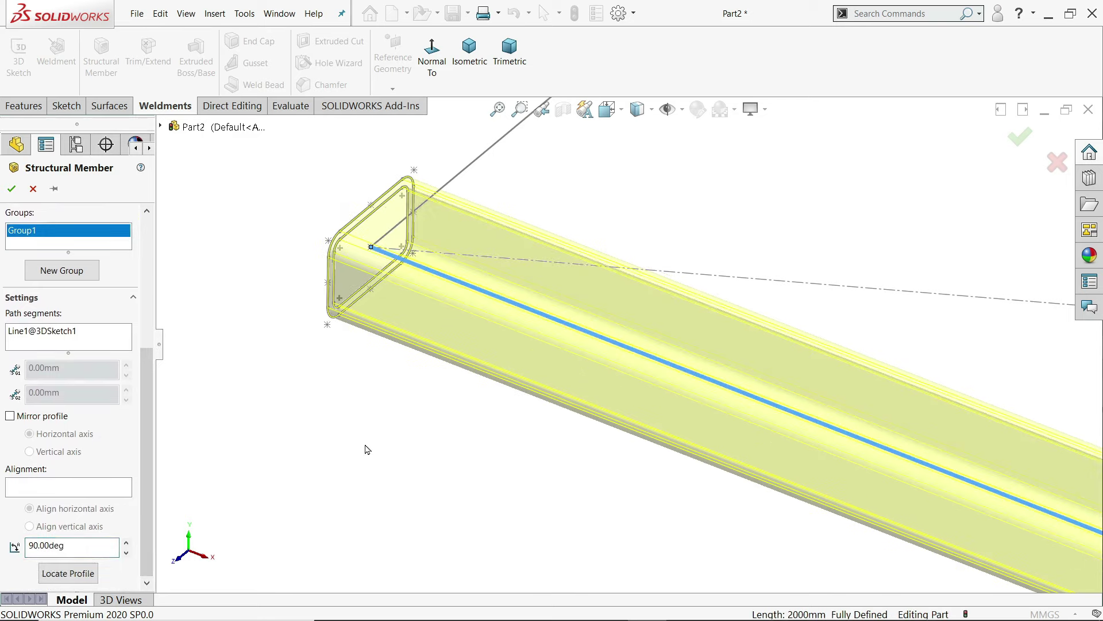
- Relocate the tube profile so the front line pierces the midpoint of its outer 80 mm side
scroll(428, 264, down, 2)
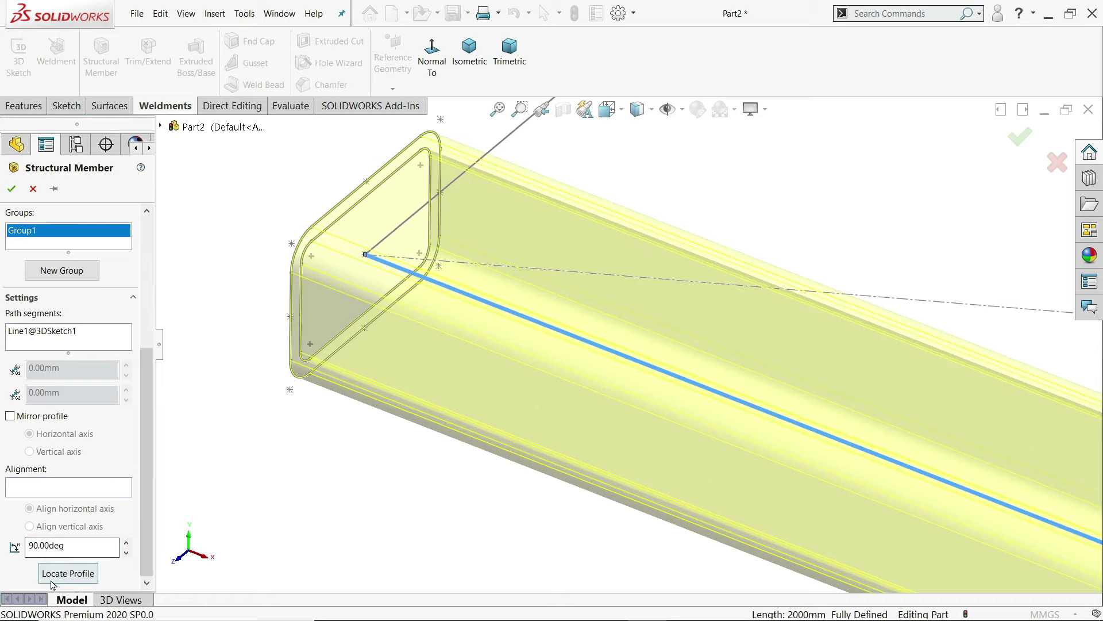
click(73, 569)
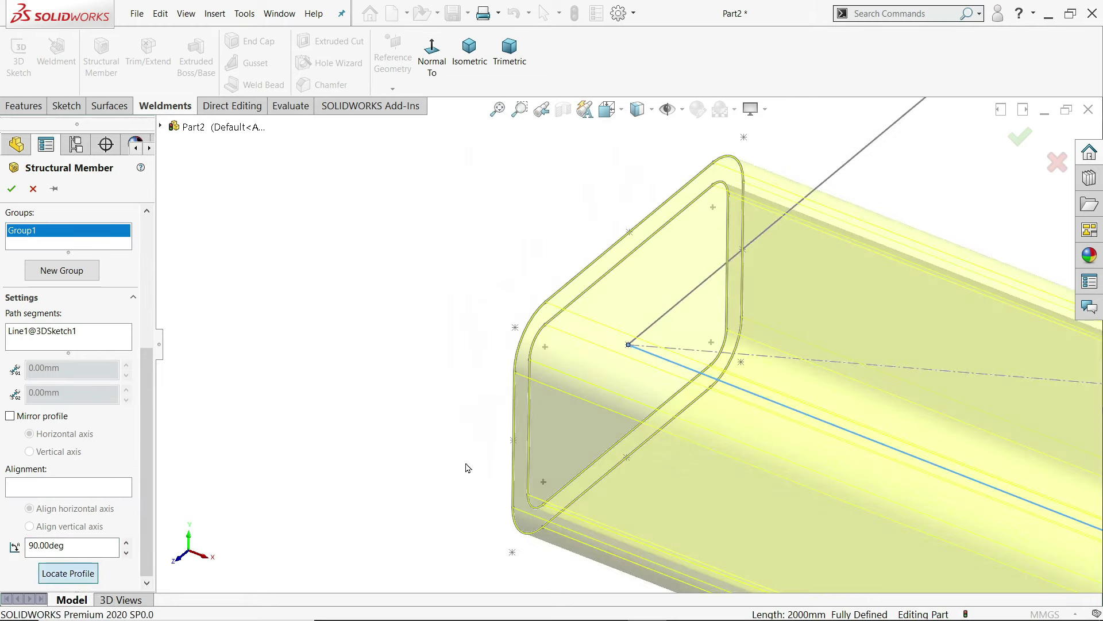
scroll(517, 444, up, 3)
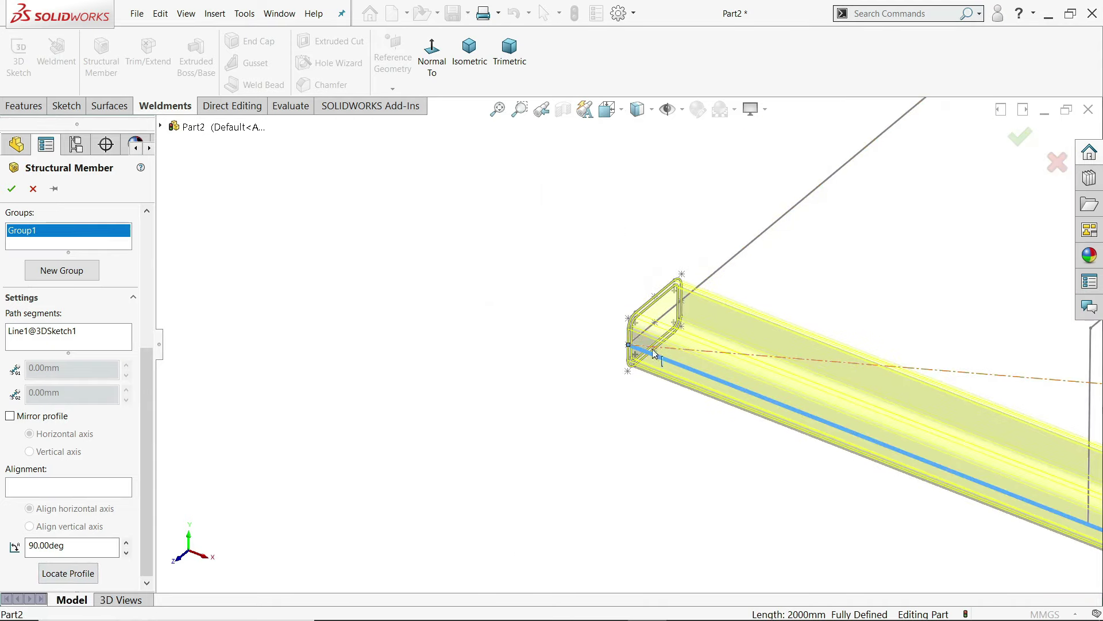
scroll(638, 351, up, 5)
scroll(802, 386, down, 4)
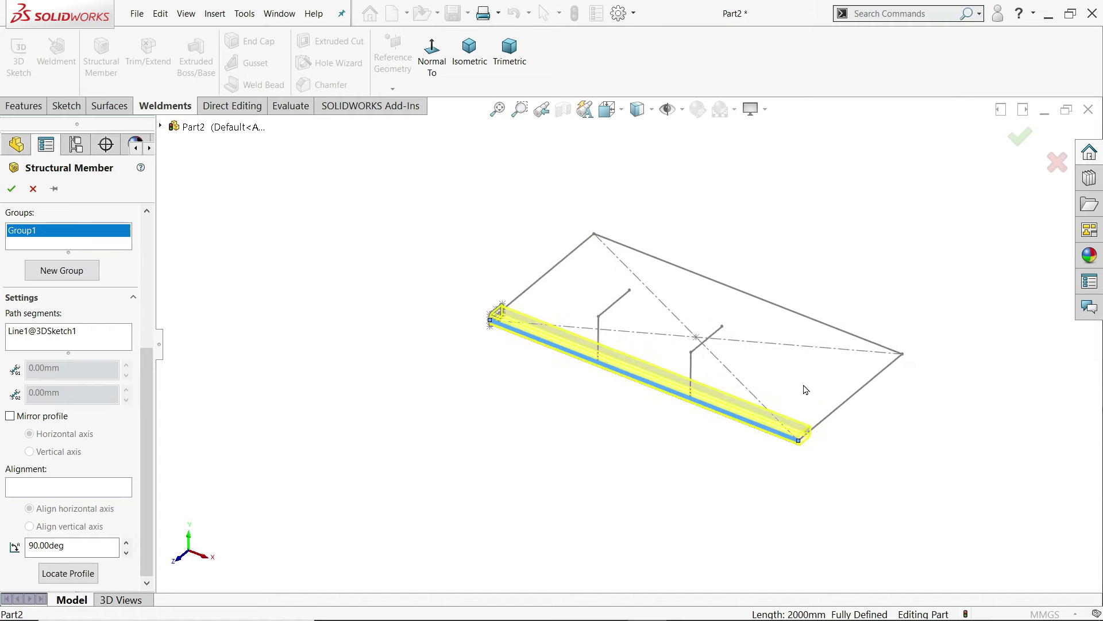
scroll(756, 360, down, 2)
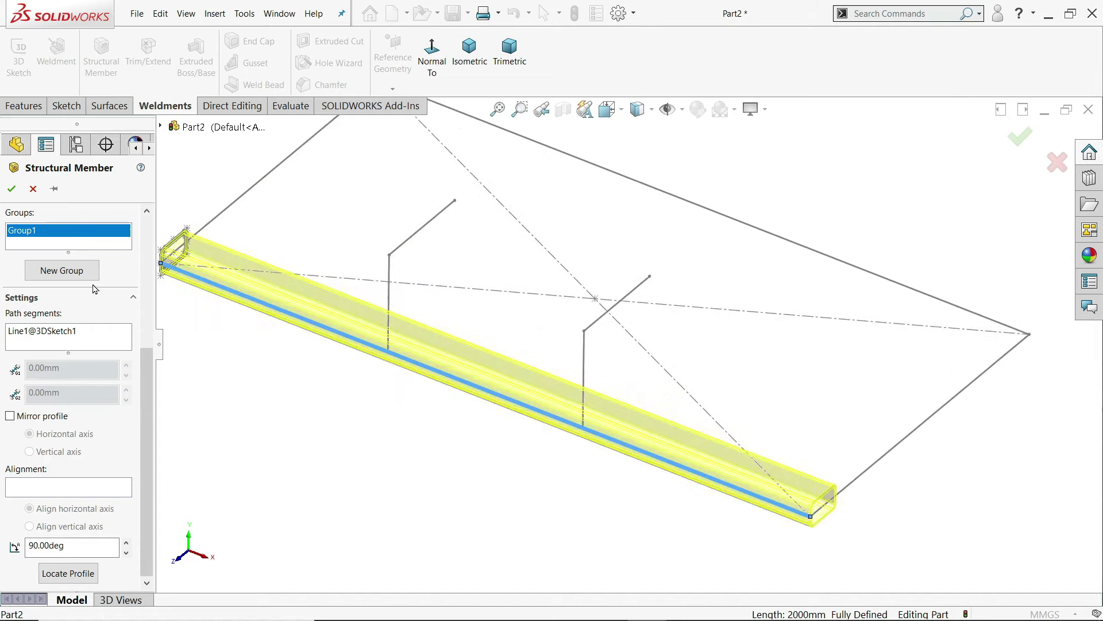
scroll(769, 377, up, 2)
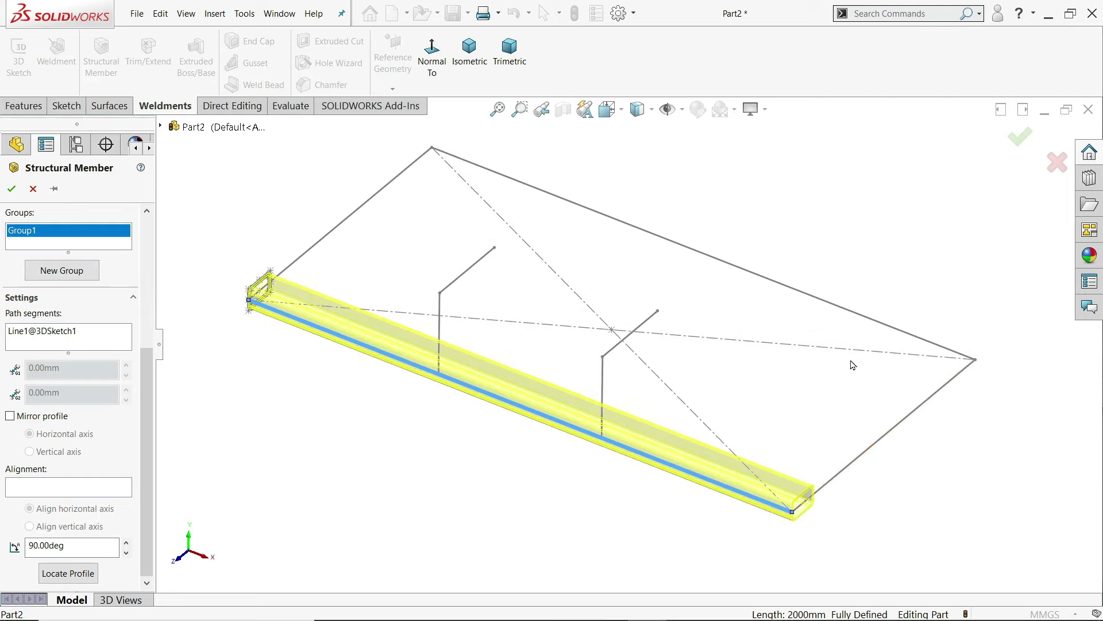
- Add the right side line of the base rectangle to the group and apply an End Miter corner treatment
click(865, 322)
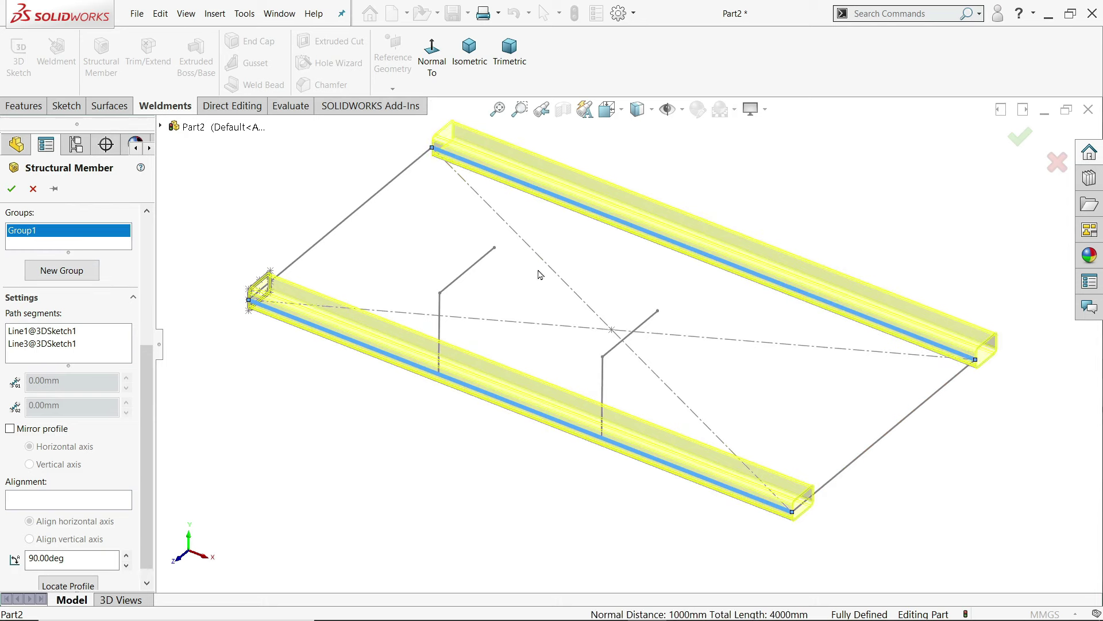
click(693, 256)
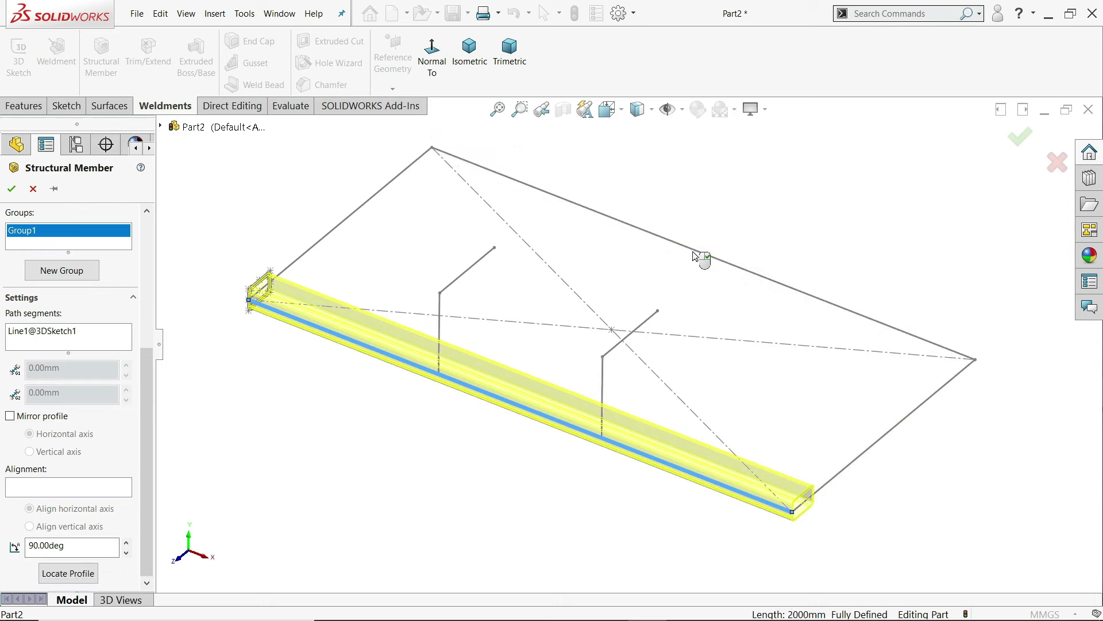
click(865, 460)
scroll(849, 468, down, 3)
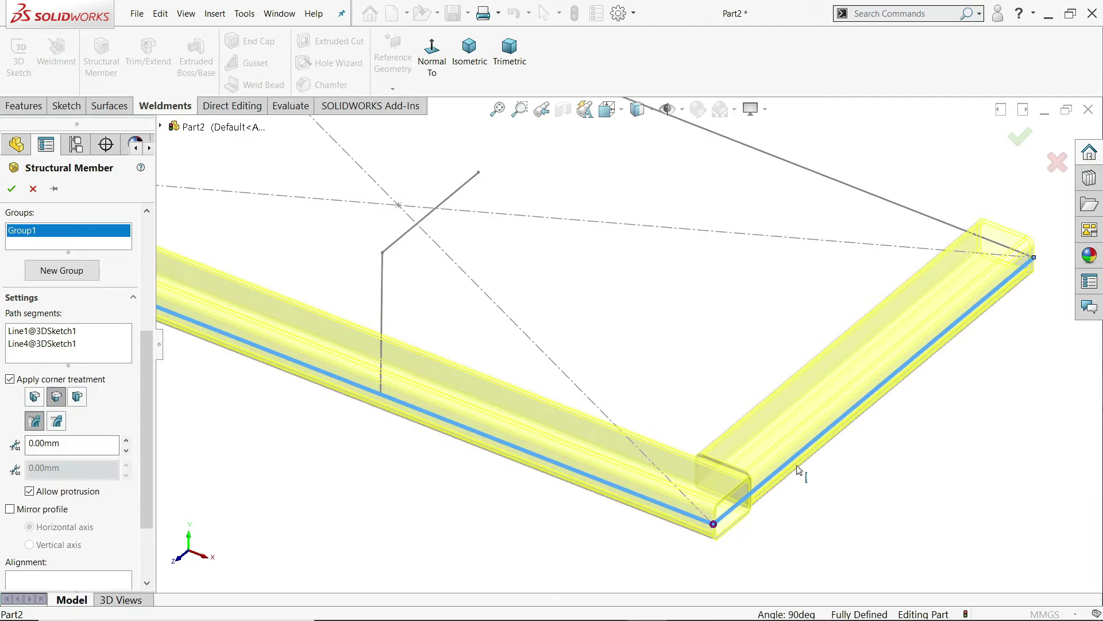
click(33, 398)
scroll(726, 511, up, 3)
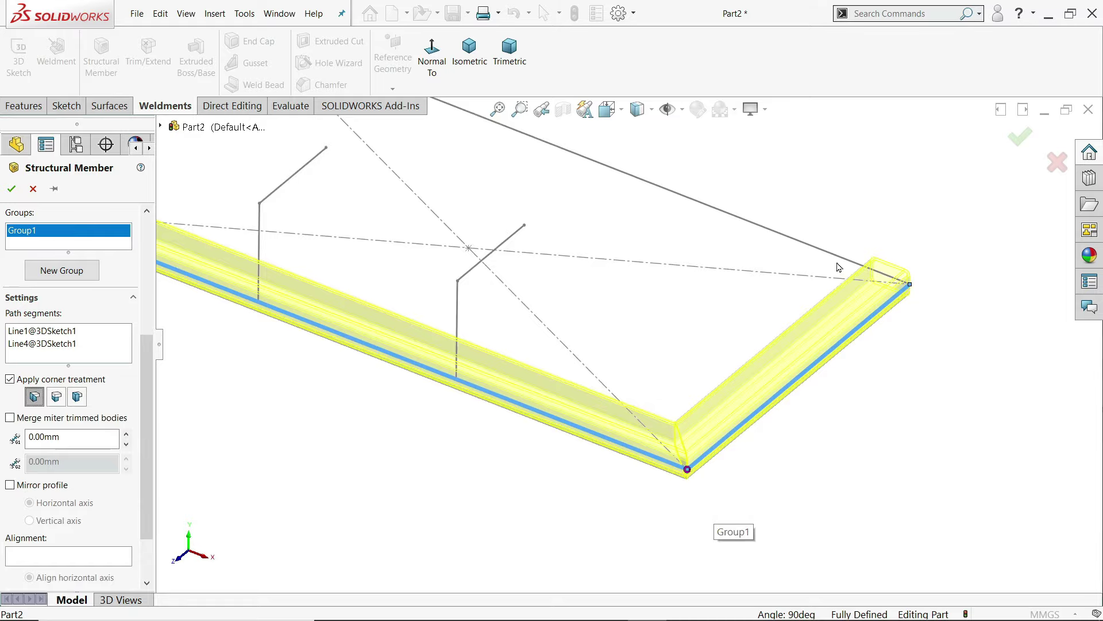
- Add the rear and left side lines to the group to close the rectangle and create the base frame
click(841, 263)
mouse_move(758, 310)
middle_down()
mouse_move(713, 242)
mouse_move(727, 301)
mouse_move(744, 314)
middle_up()
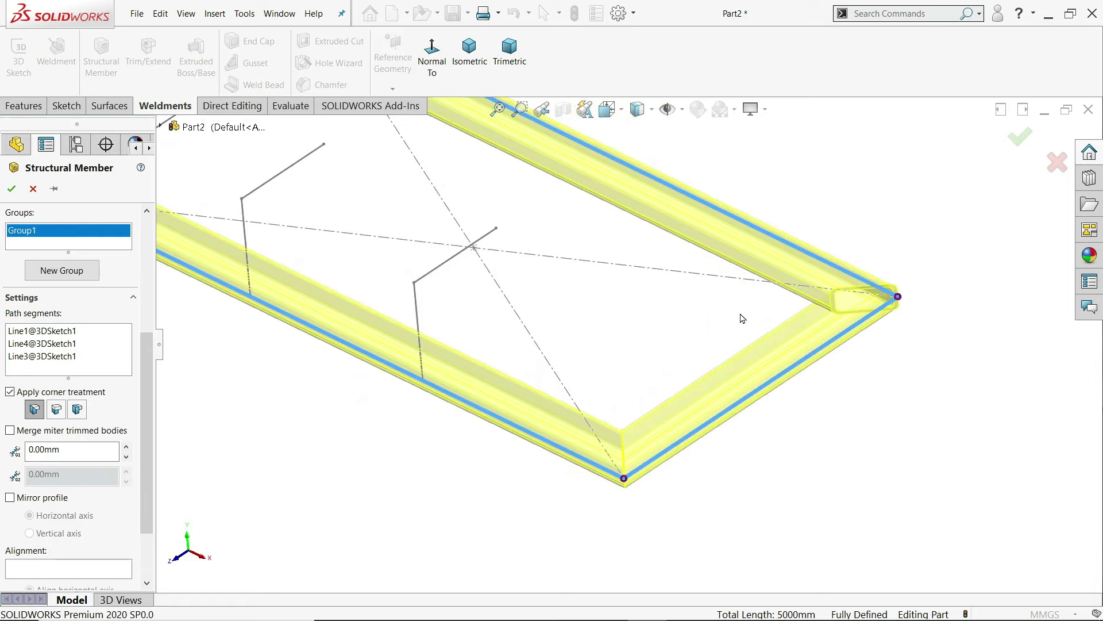
scroll(506, 235, up, 3)
scroll(389, 274, down, 5)
click(353, 258)
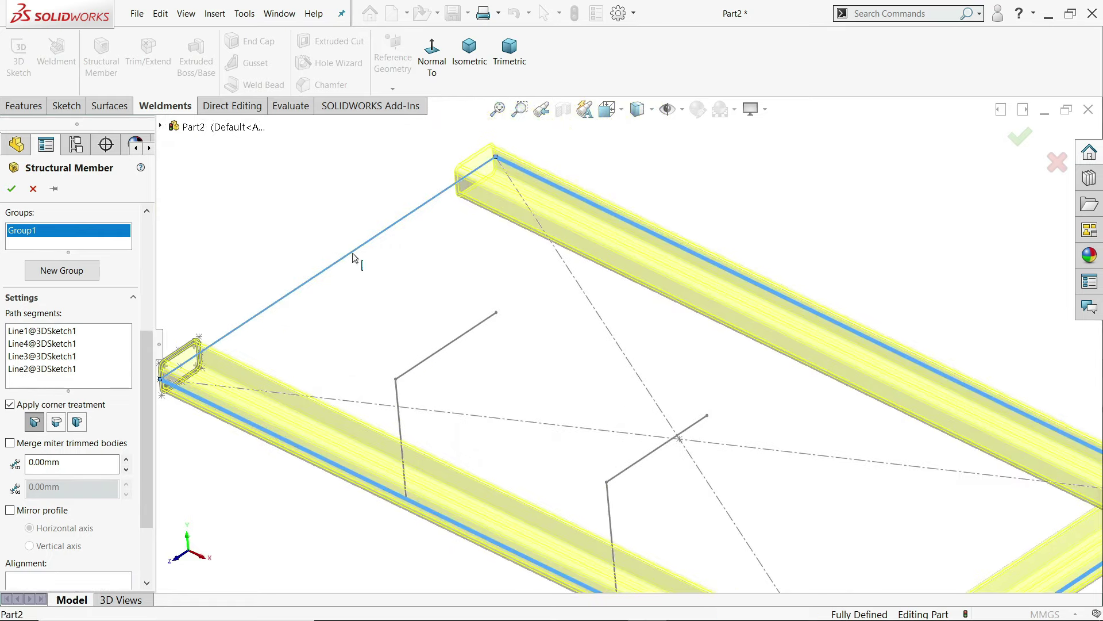
scroll(411, 301, up, 3)
scroll(547, 350, up, 2)
middle_drag(547, 350, 508, 343)
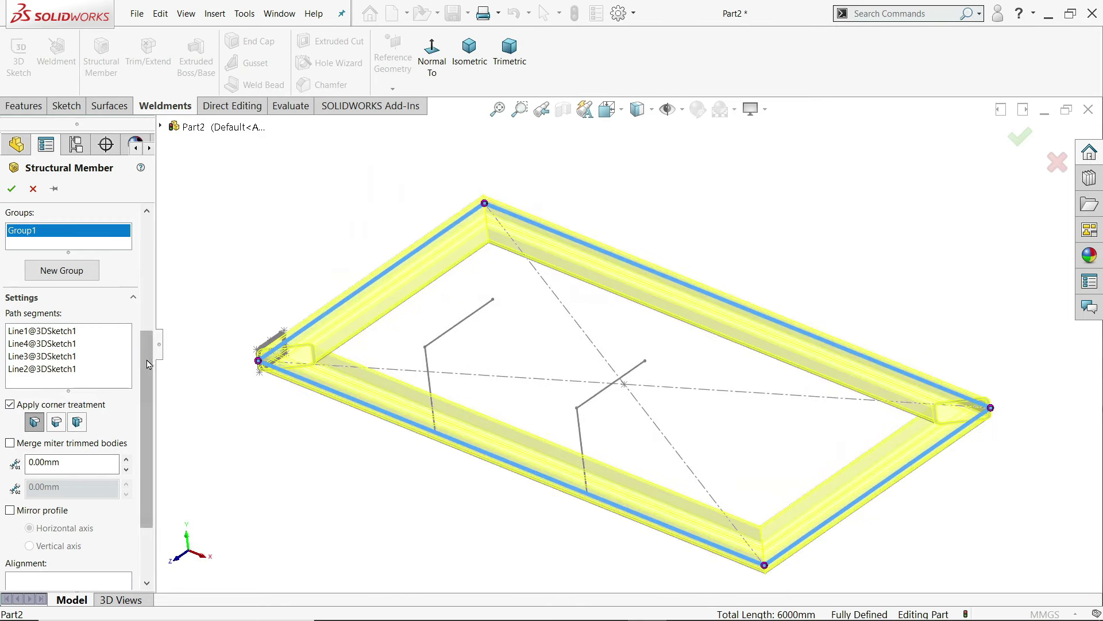
click(11, 188)
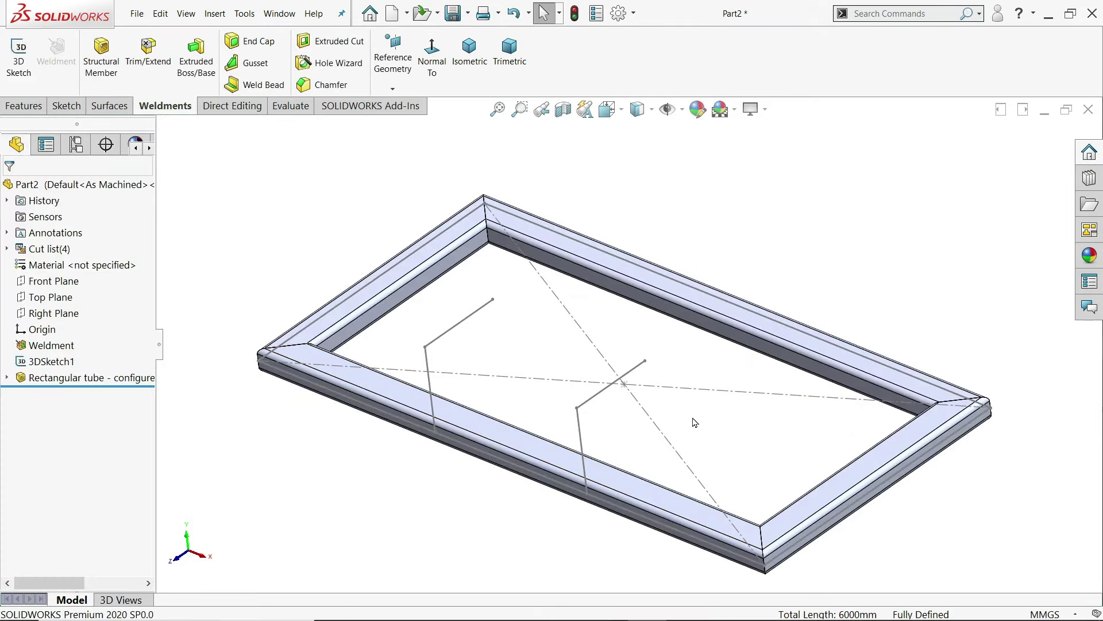
- Turn on perspective display for the model view
mouse_move(695, 421)
middle_down()
mouse_move(662, 335)
mouse_move(645, 236)
mouse_move(680, 431)
mouse_move(695, 433)
middle_up()
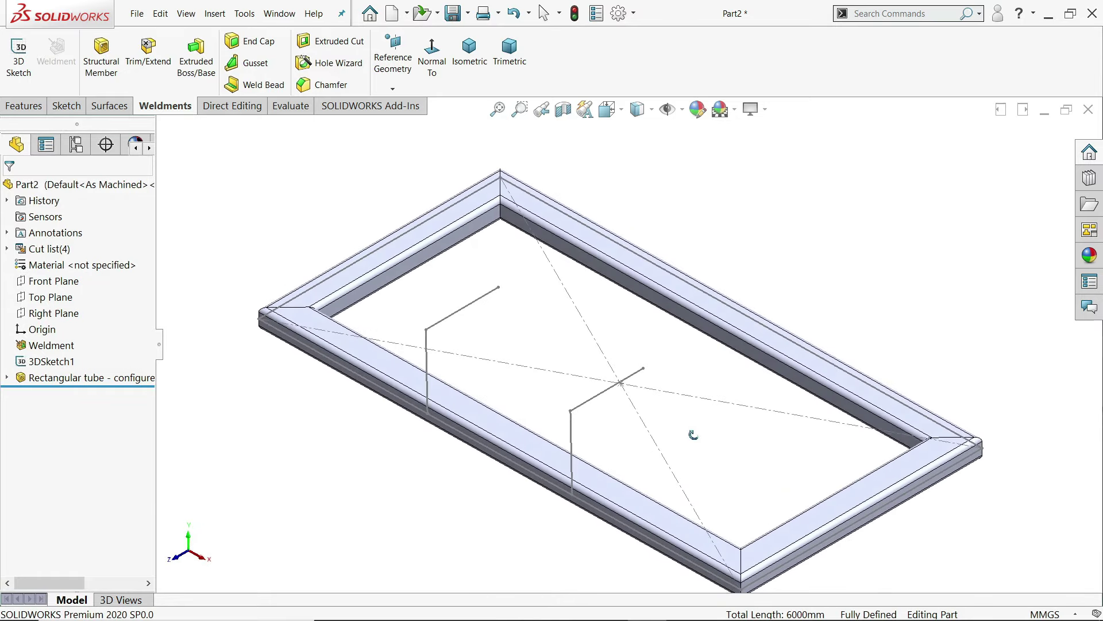
click(765, 109)
click(774, 179)
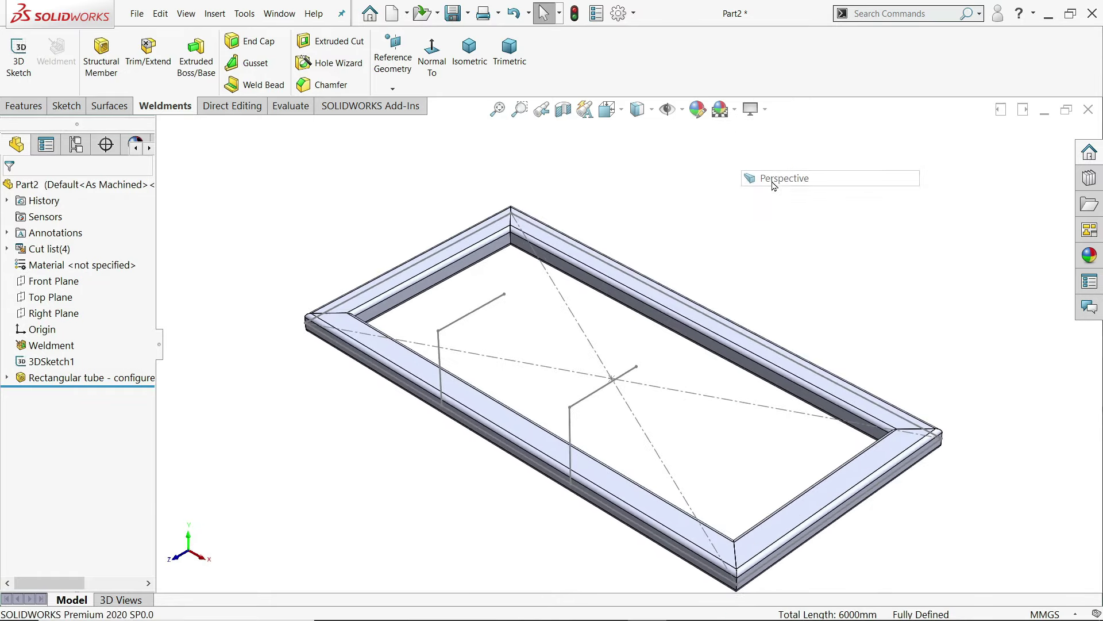
mouse_move(664, 403)
middle_down()
mouse_move(670, 413)
mouse_move(665, 374)
mouse_move(676, 412)
middle_up()
scroll(632, 438, down, 3)
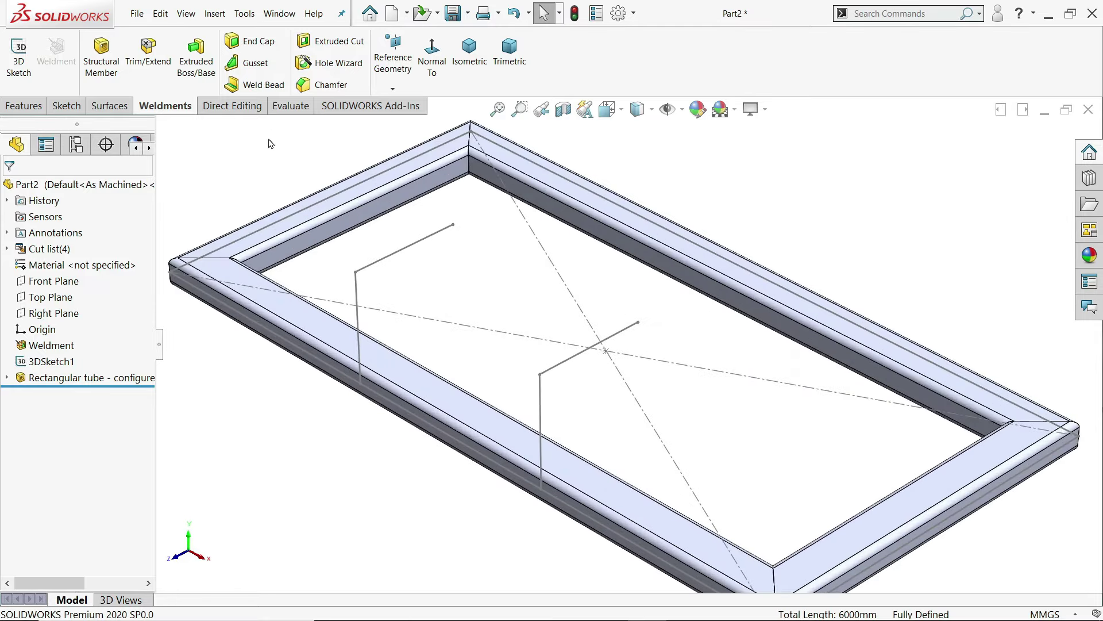
- Start an ISO rectangular tube member, 120 x 80 x 8, on the left bracket's vertical line, pierced at the midpoint of its outer 80 mm side
click(100, 72)
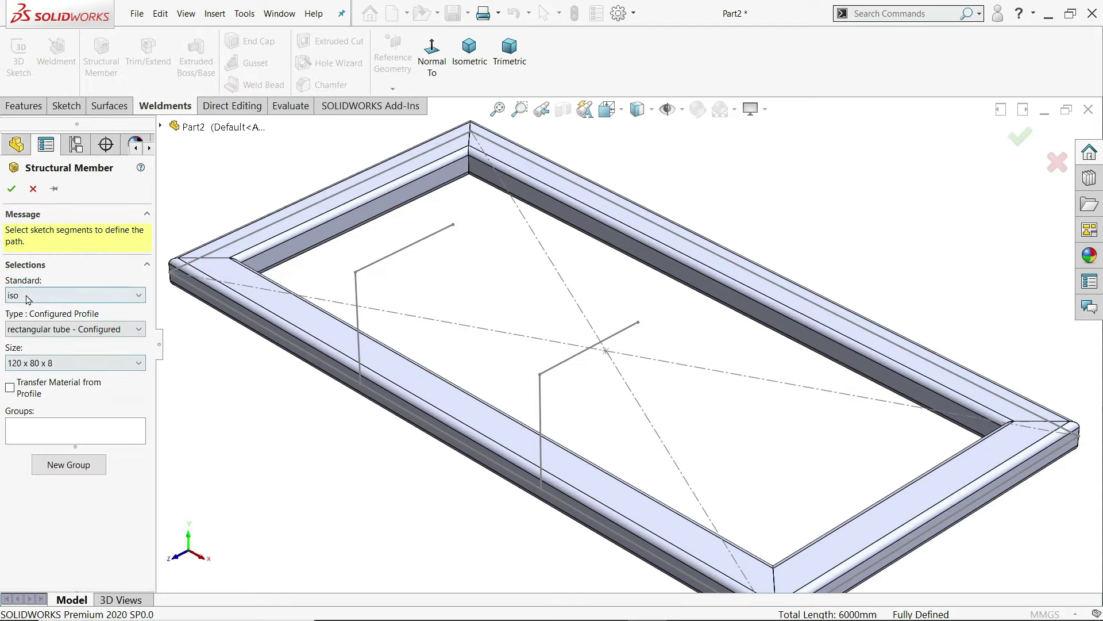
click(358, 332)
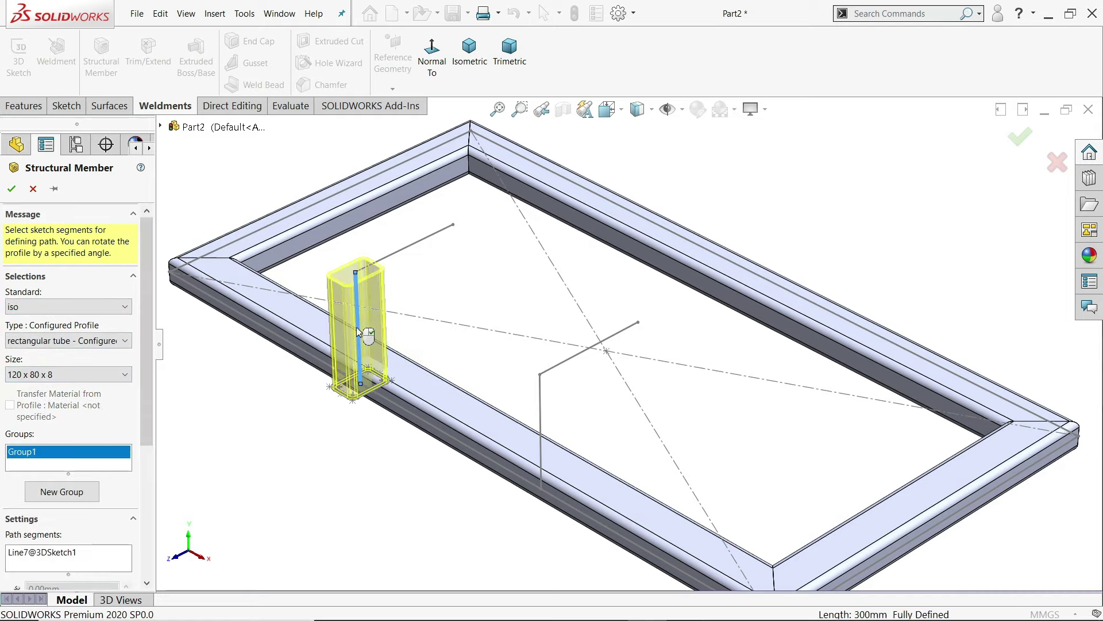
scroll(371, 381, down, 5)
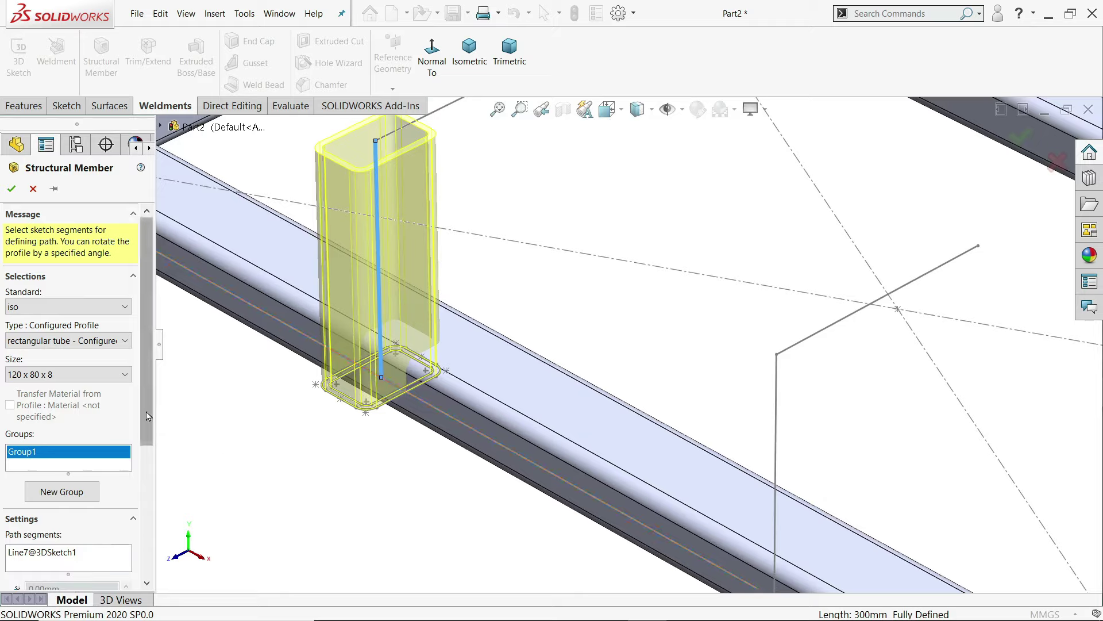
scroll(132, 556, down, 5)
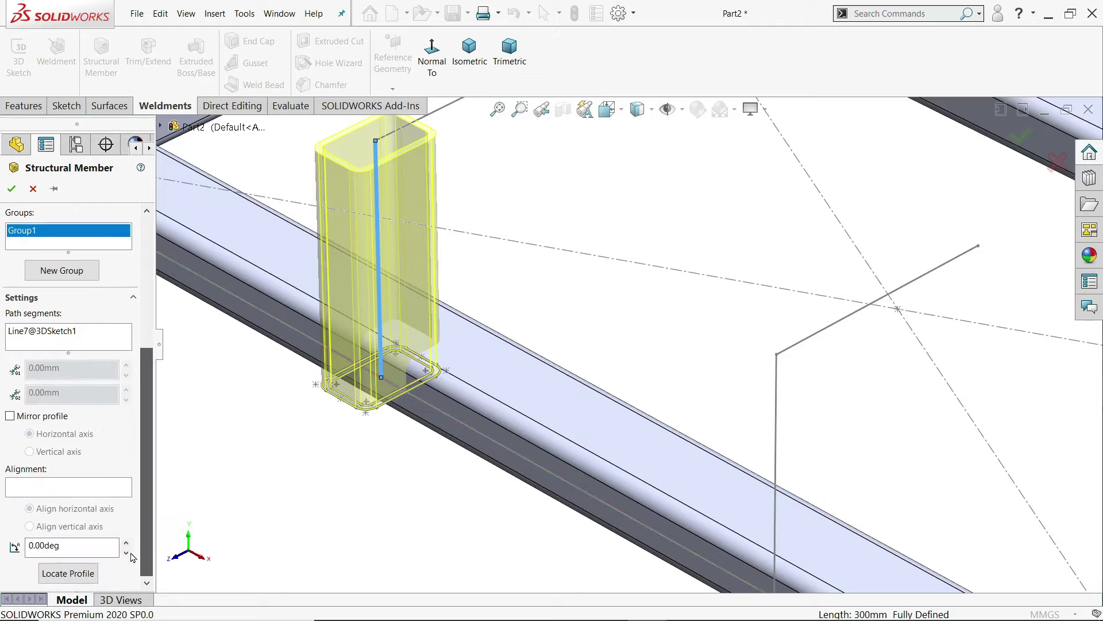
click(65, 573)
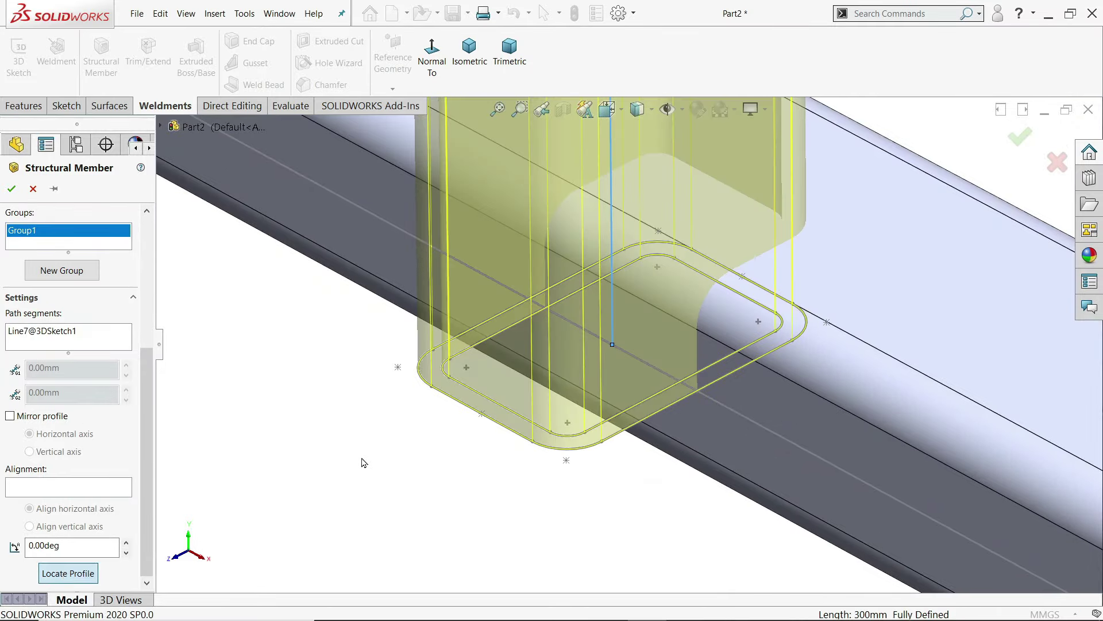
click(482, 415)
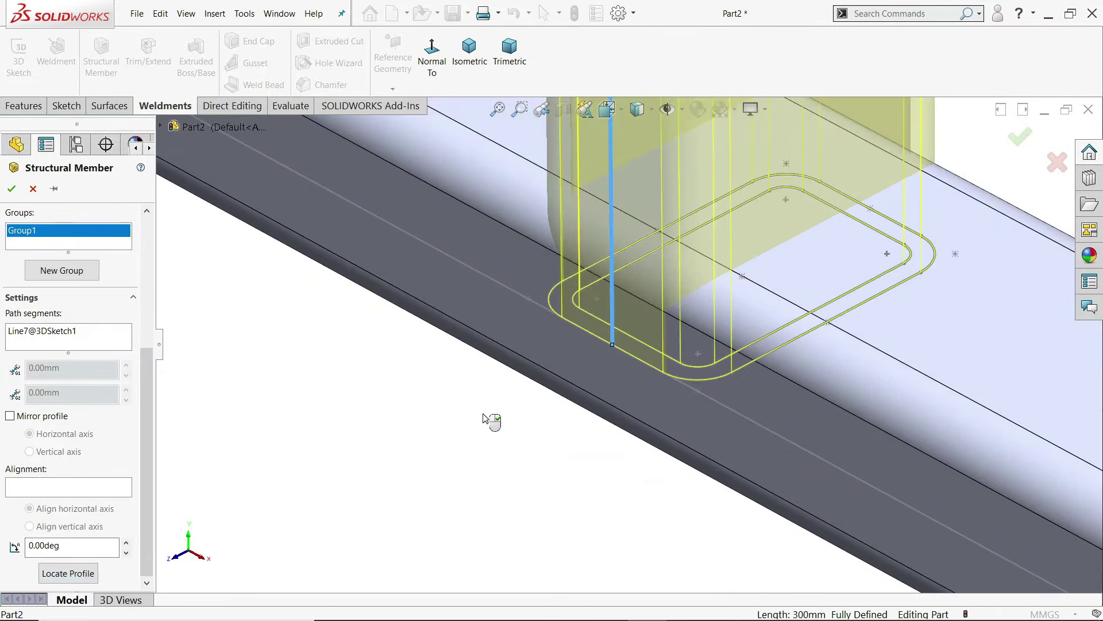
mouse_move(585, 409)
middle_down()
mouse_move(539, 394)
mouse_move(592, 419)
middle_up()
scroll(581, 423, up, 4)
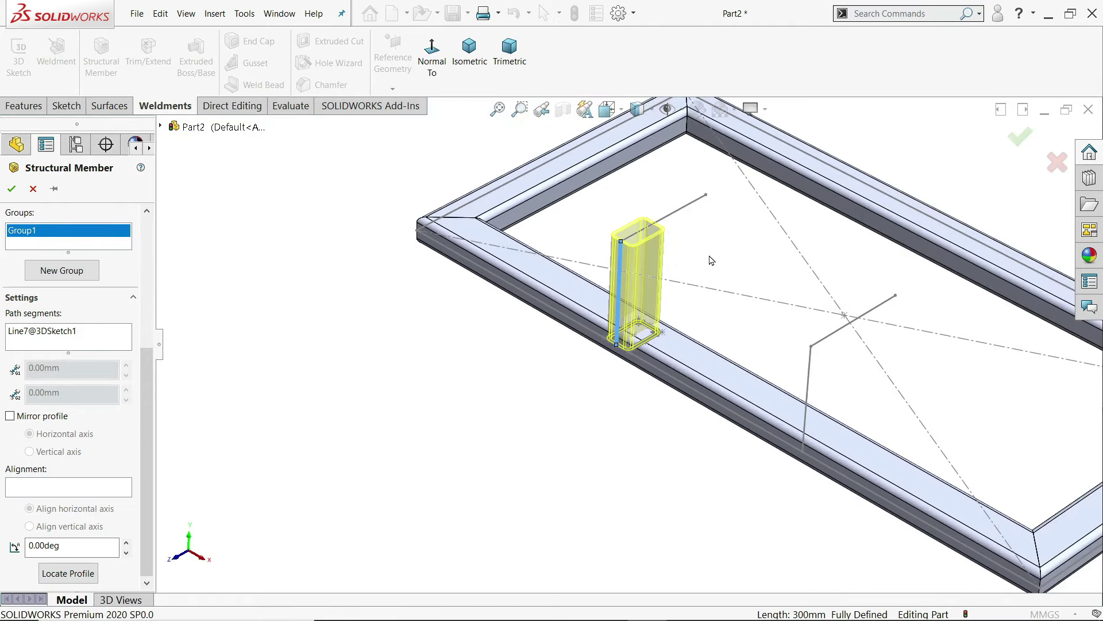
scroll(700, 257, down, 3)
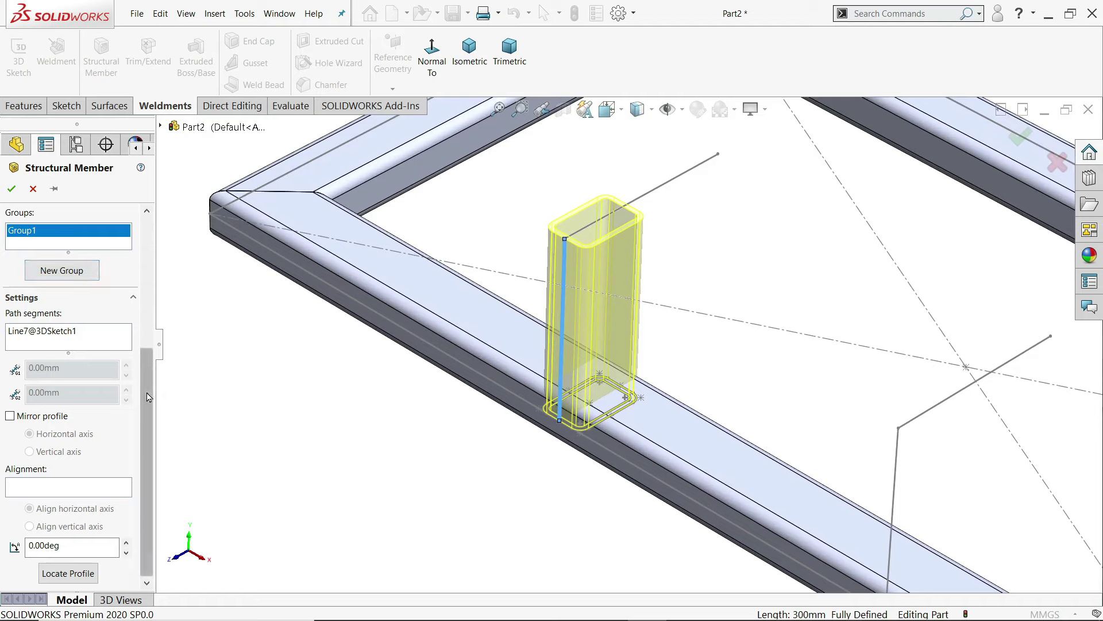
- Add the left bracket's horizontal line to the group with an End Miter corner and create the bracket member
scroll(81, 287, up, 5)
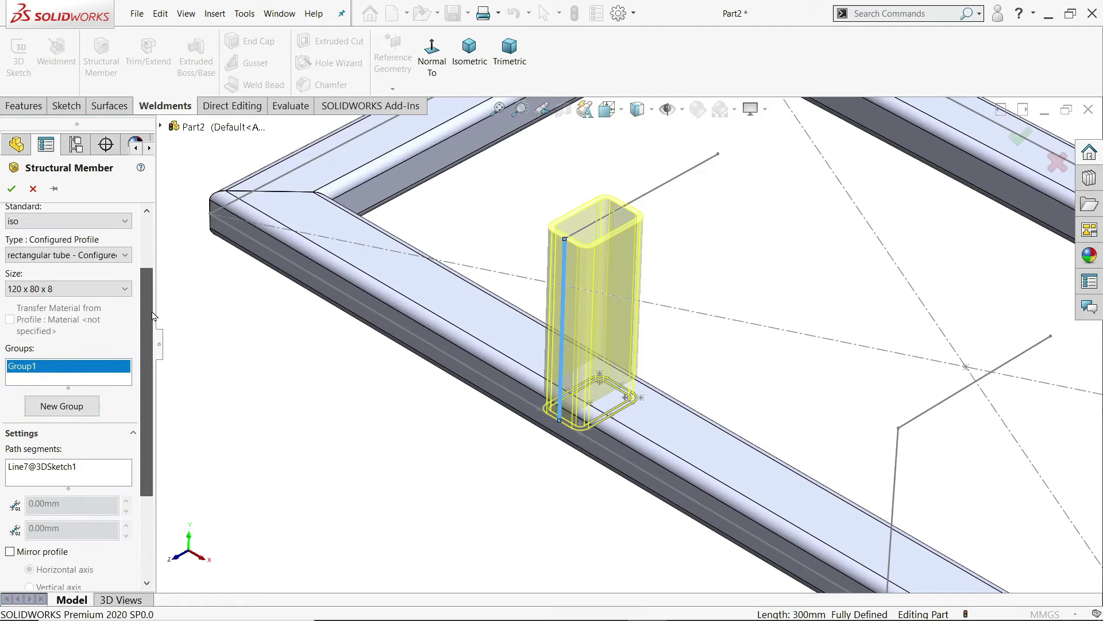
click(659, 195)
scroll(33, 408, down, 4)
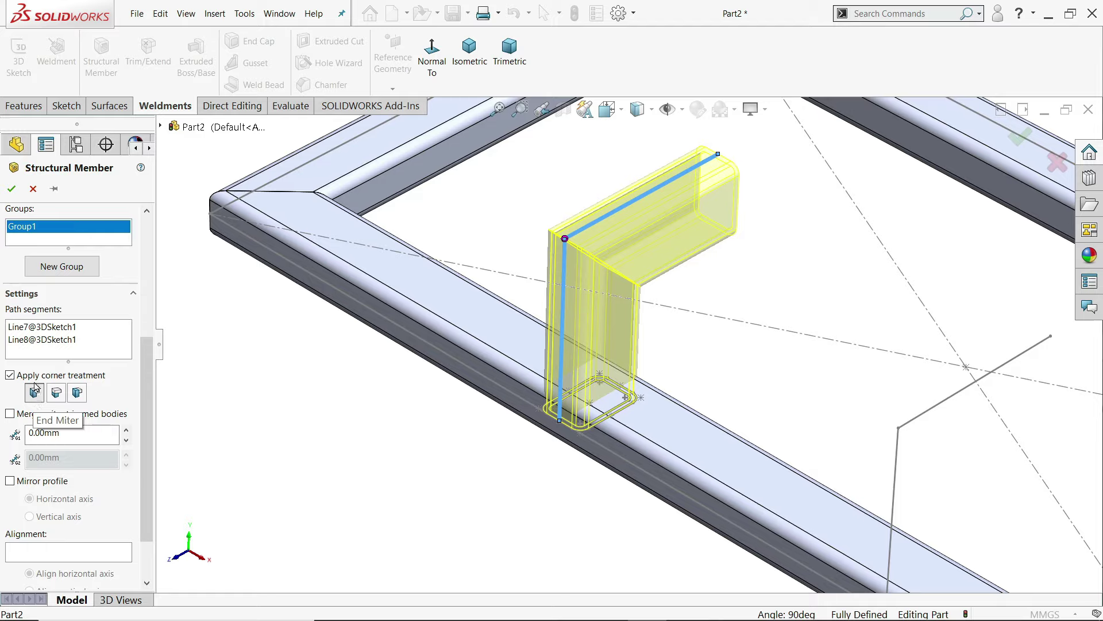
click(13, 189)
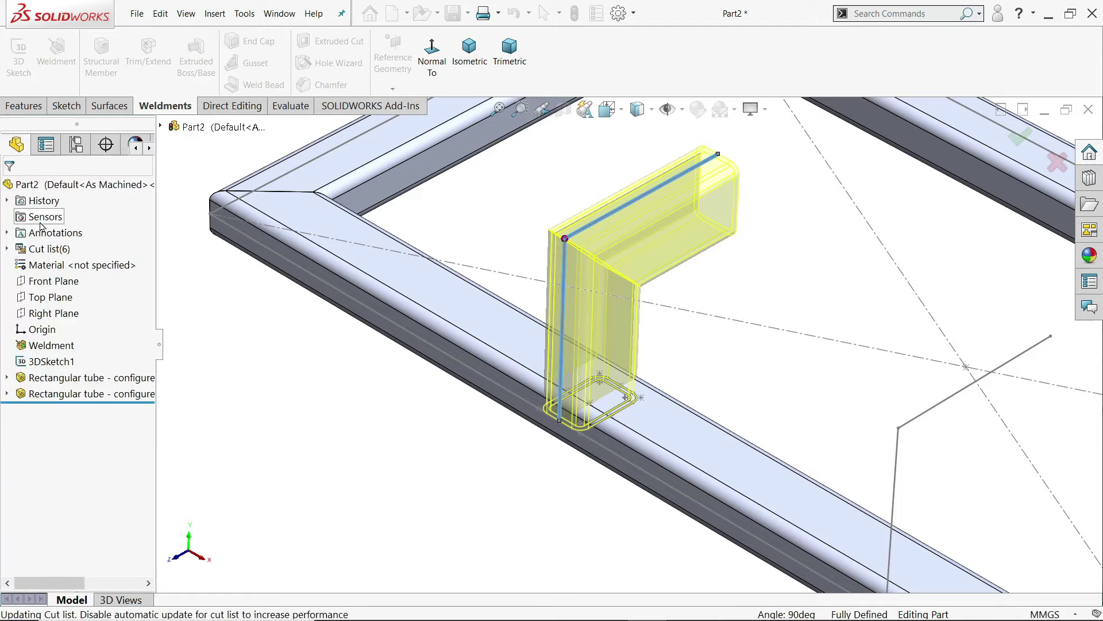
middle_drag(491, 403, 488, 378)
scroll(488, 377, down, 4)
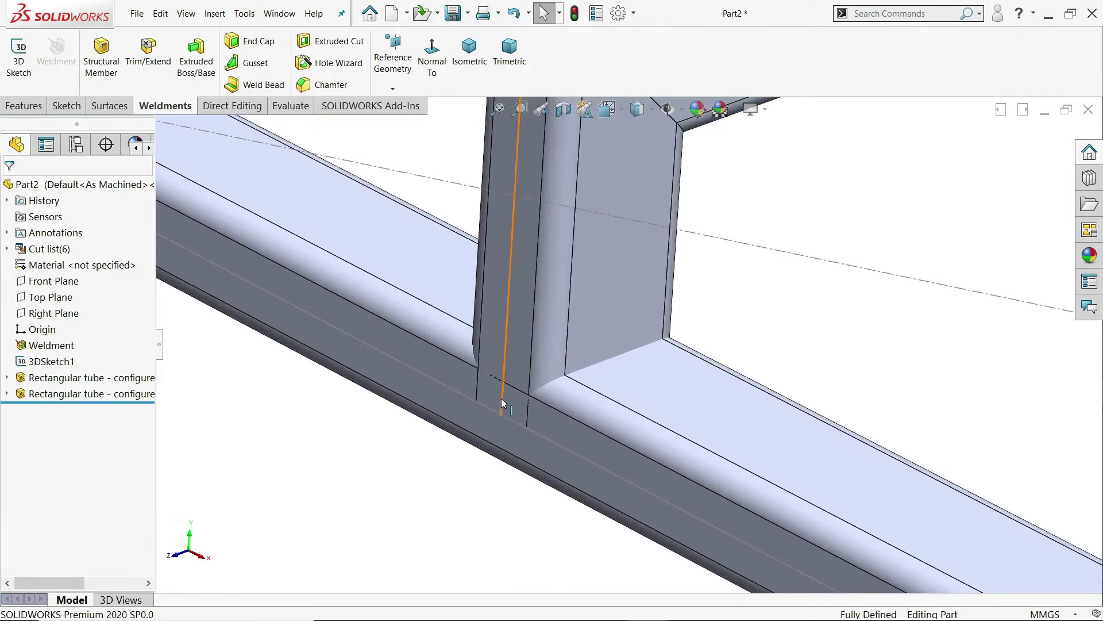
- Trim the left bracket's vertical tube with an End Trim, using the upper face of the front base tube as the boundary
scroll(501, 399, up, 2)
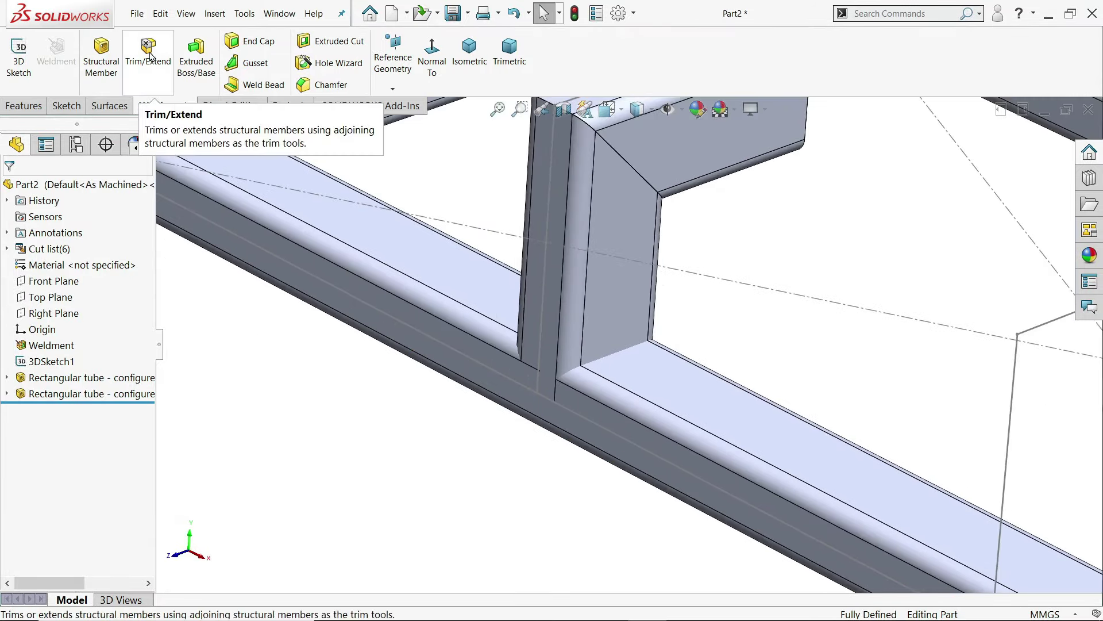
click(150, 56)
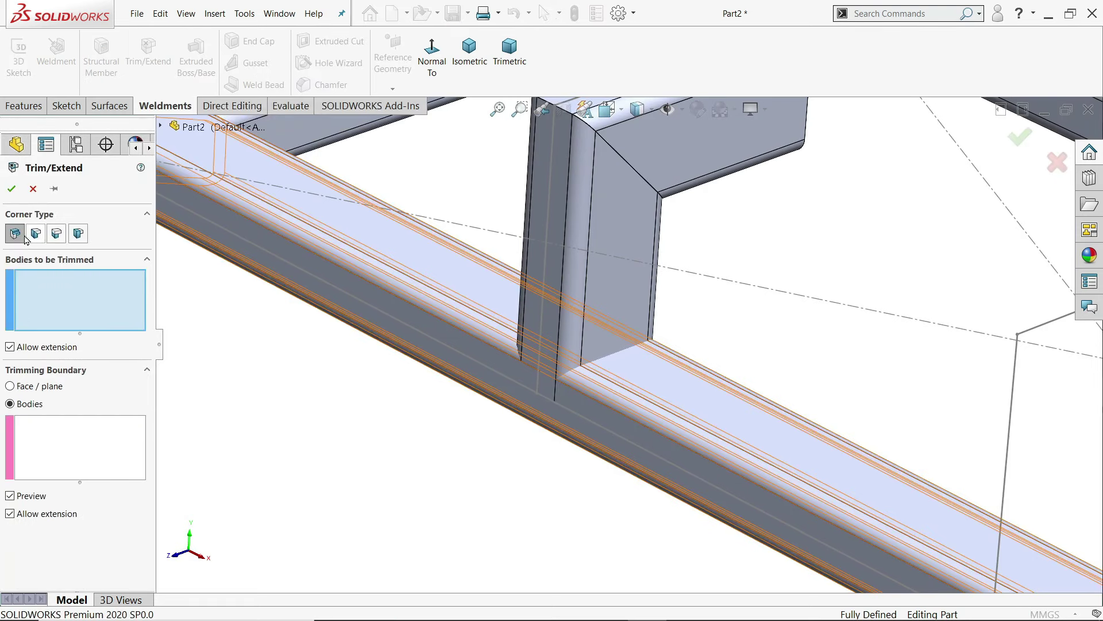
click(15, 233)
click(627, 223)
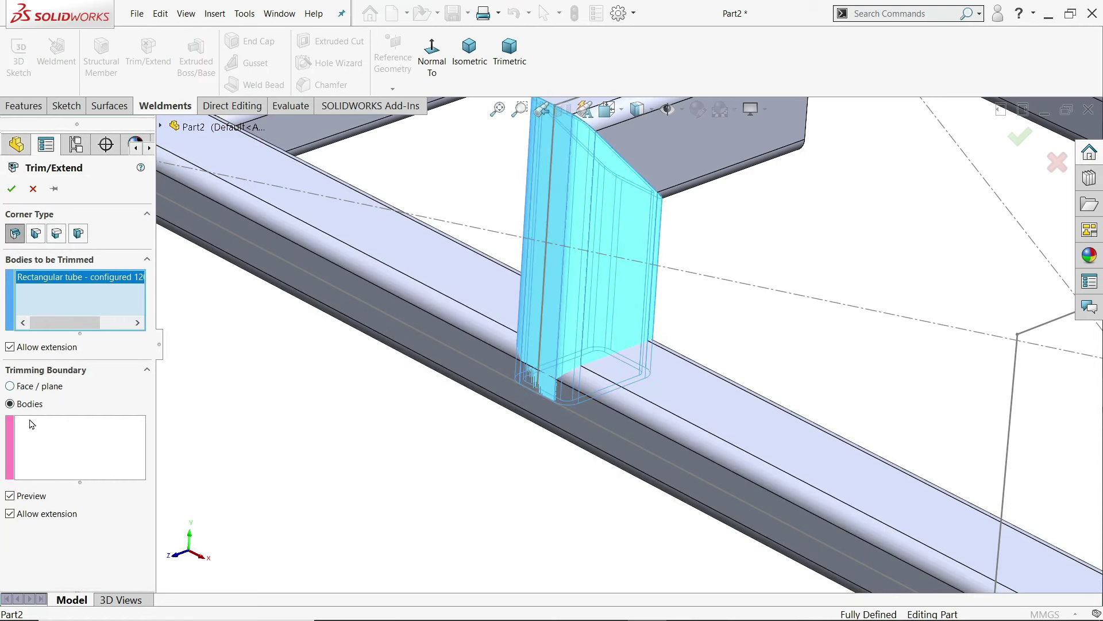
click(33, 391)
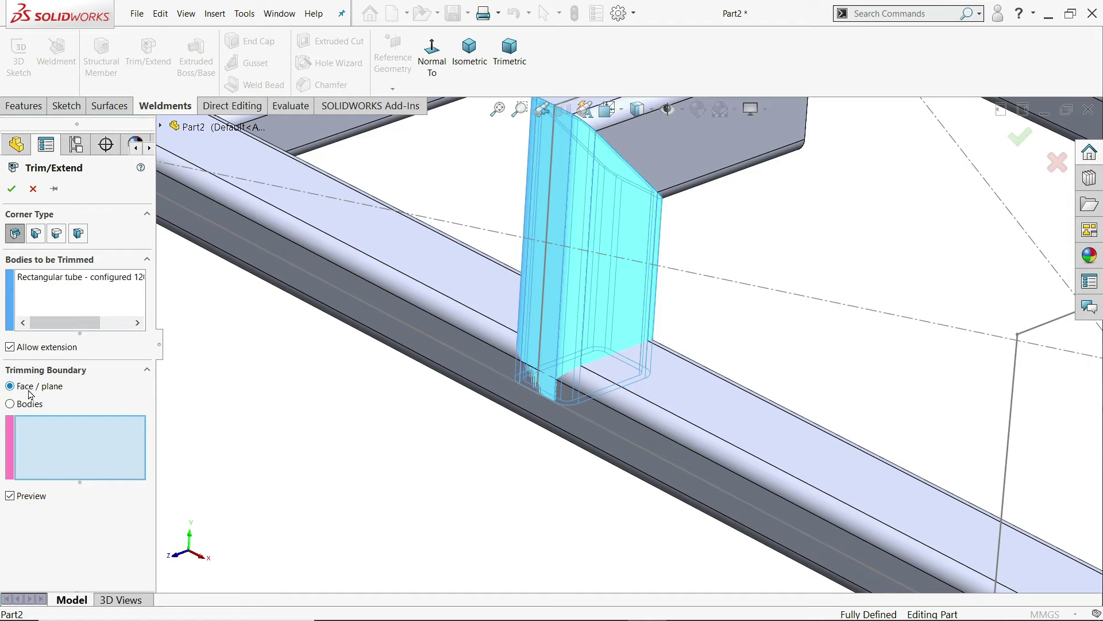
click(694, 412)
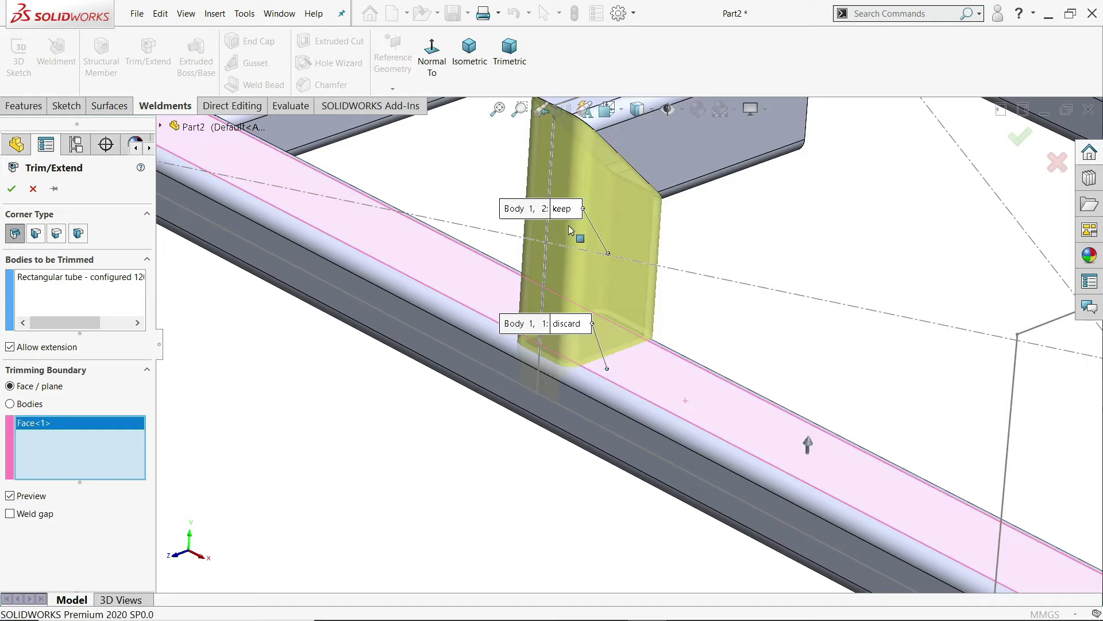
click(11, 188)
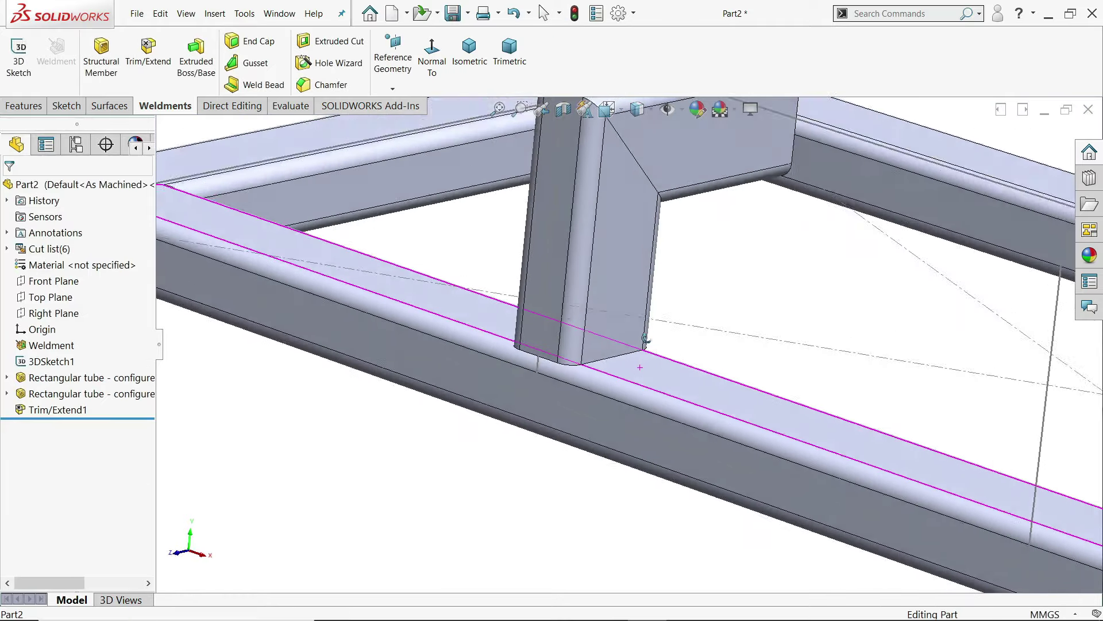
middle_drag(645, 339, 636, 379)
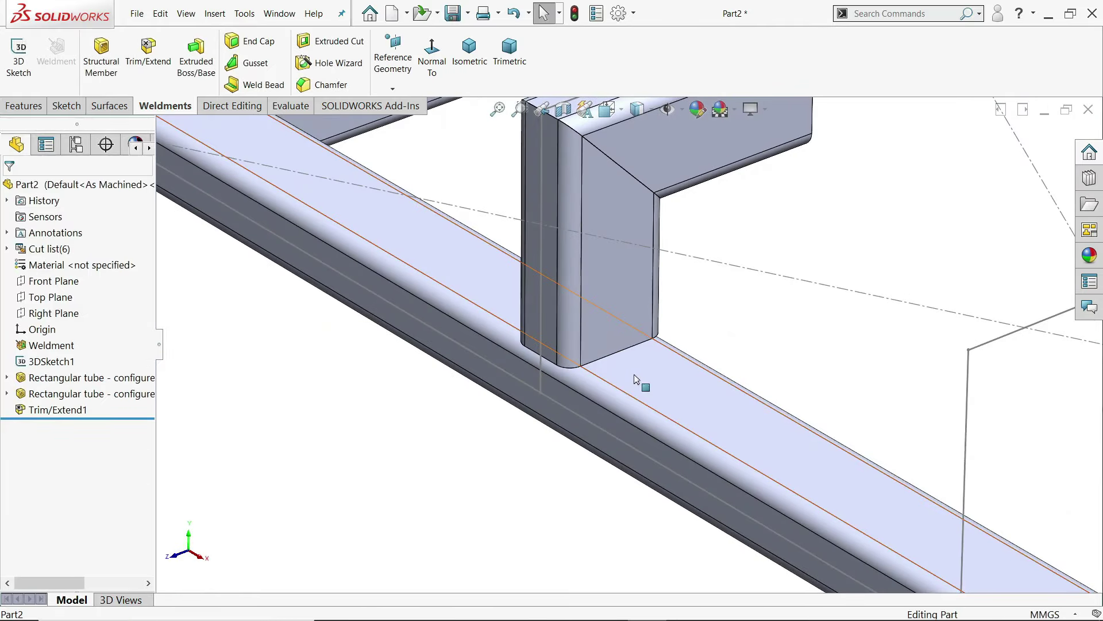
scroll(636, 379, up, 5)
scroll(336, 218, down, 3)
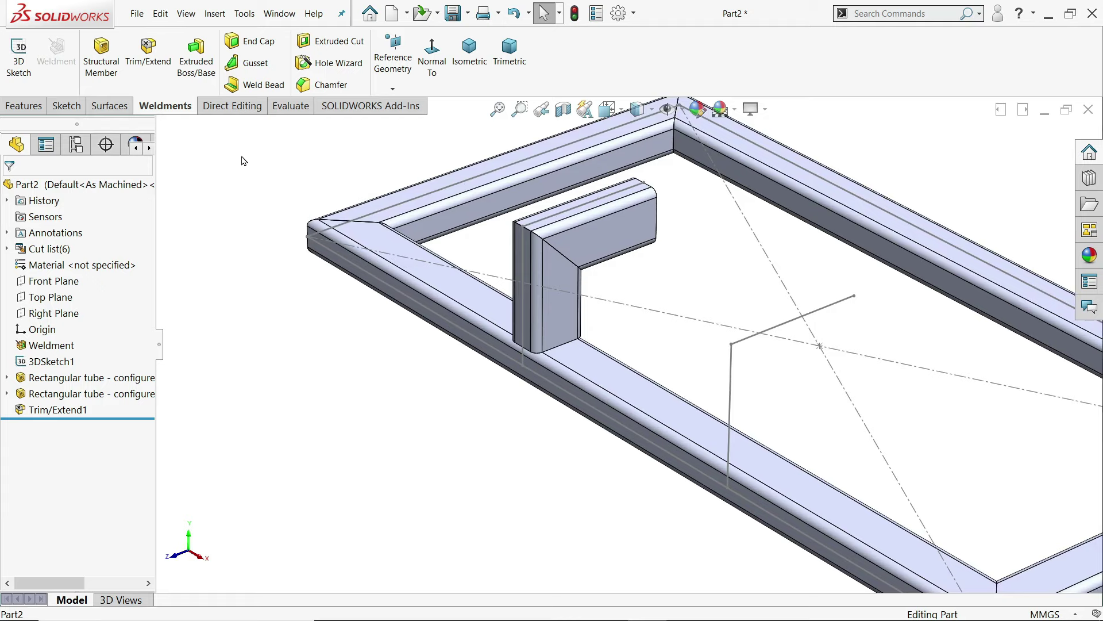
click(30, 410)
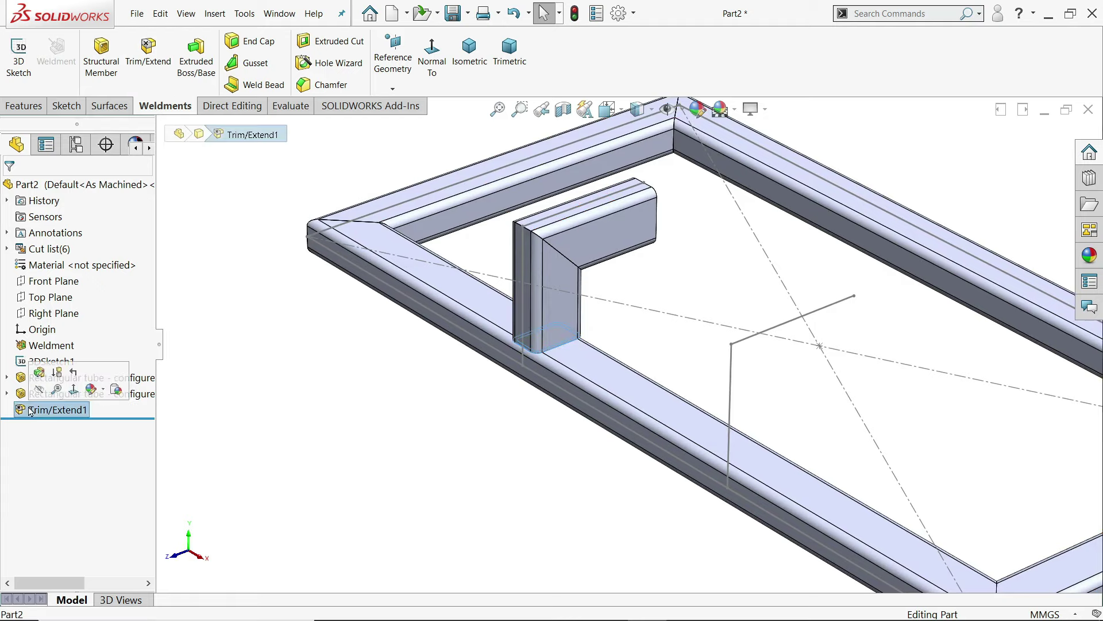
key(Escape)
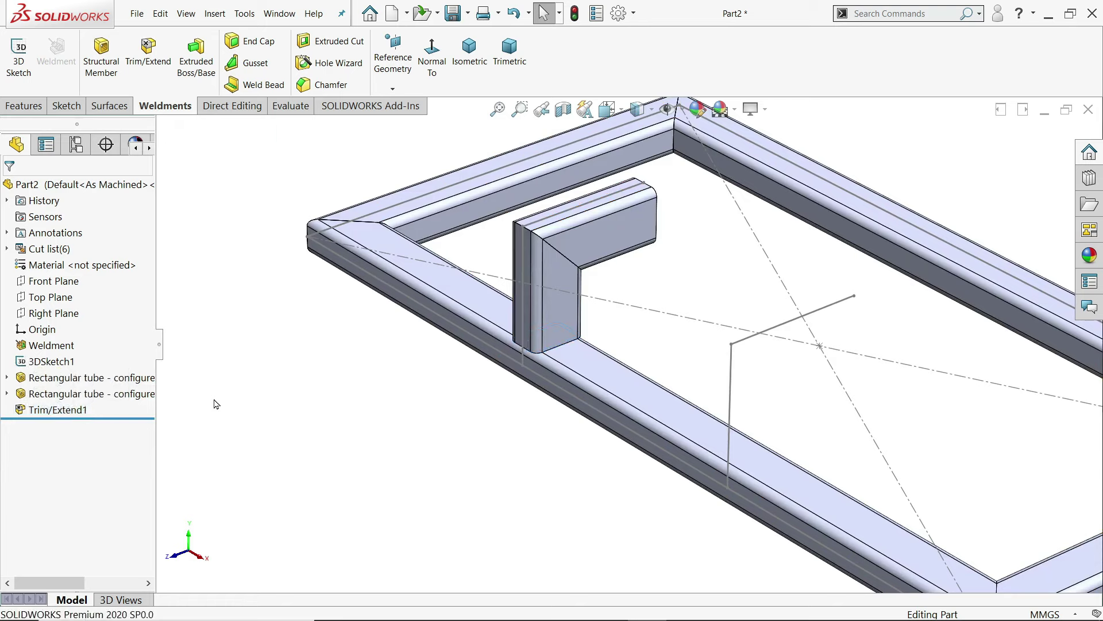
- Edit the left bracket's rectangular tube member and add a new group on the right bracket's vertical line
click(57, 394)
click(41, 362)
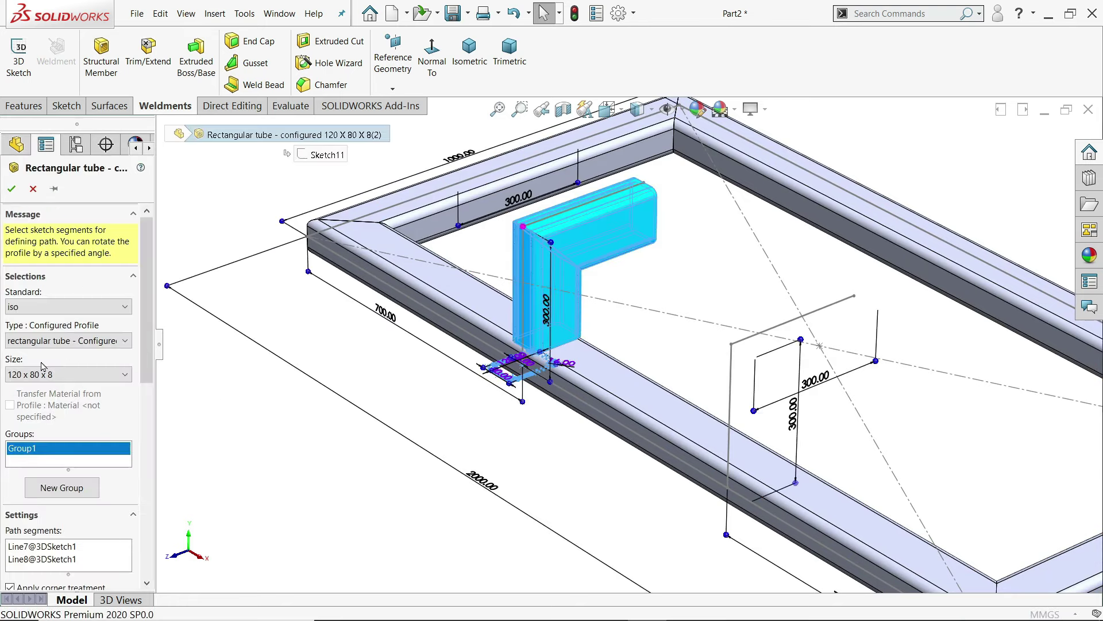
click(56, 489)
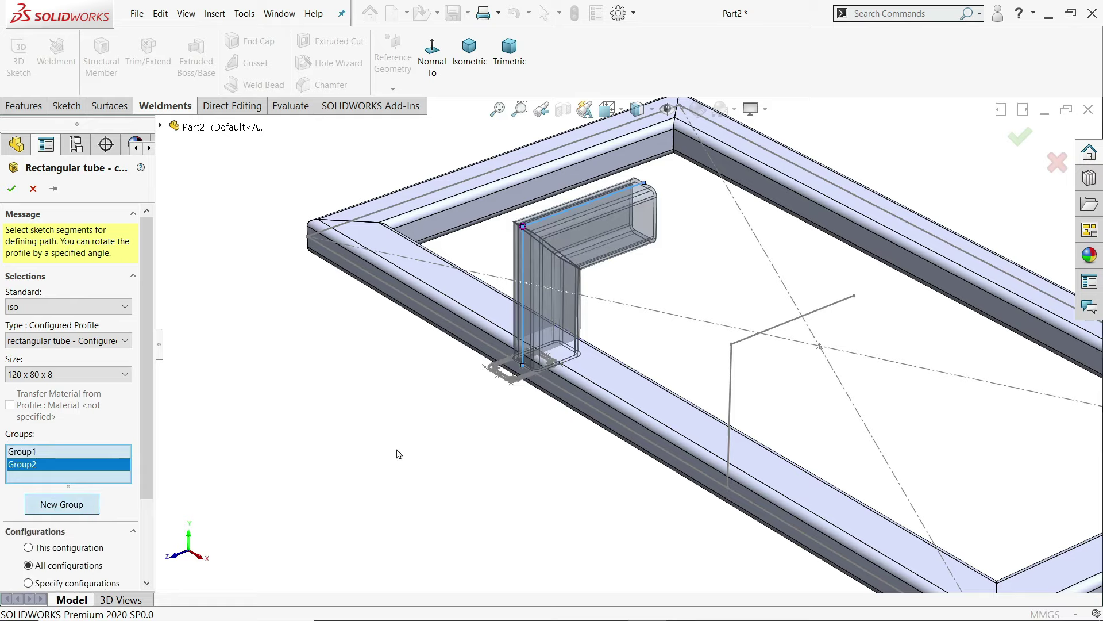
click(731, 392)
scroll(819, 485, down, 3)
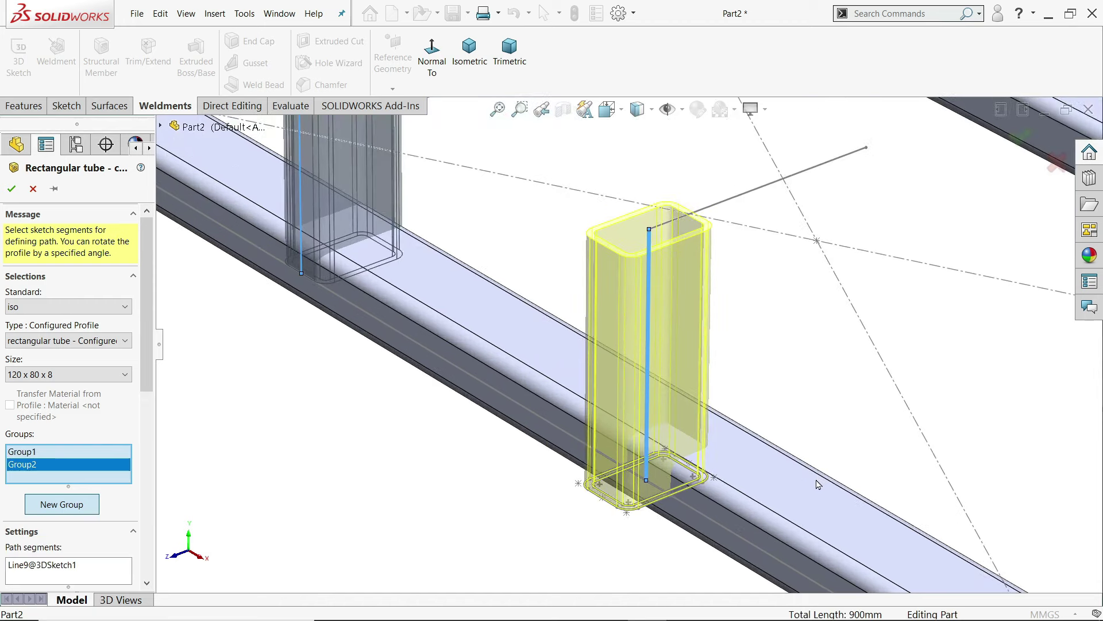
- Relocate the new group's profile so its pierce point is the midpoint of the outer 80 mm side
scroll(132, 460, down, 5)
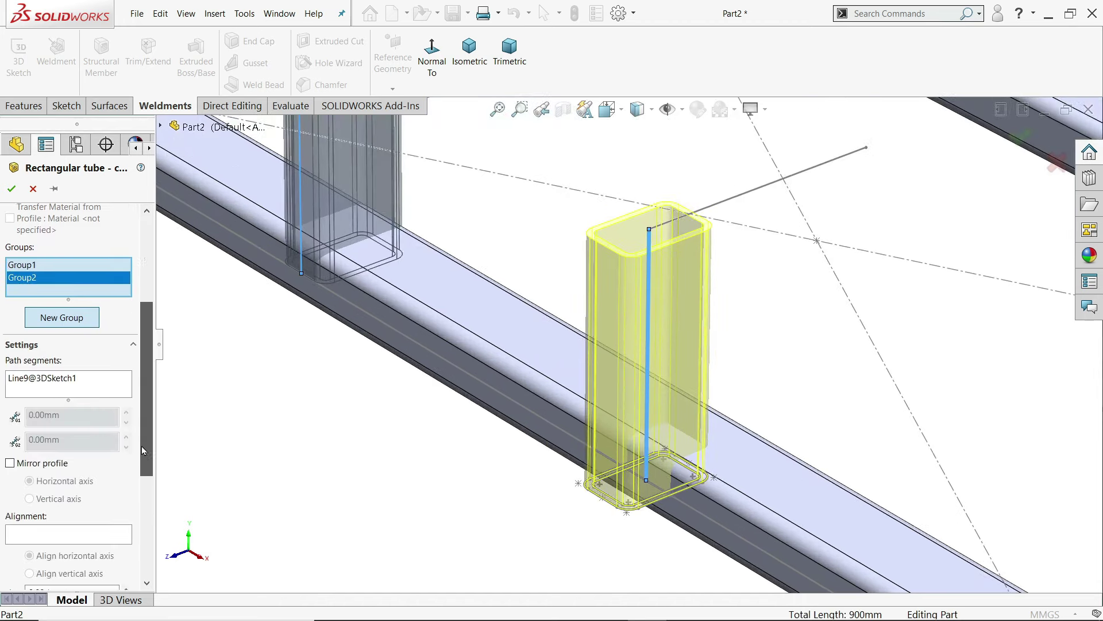
click(67, 559)
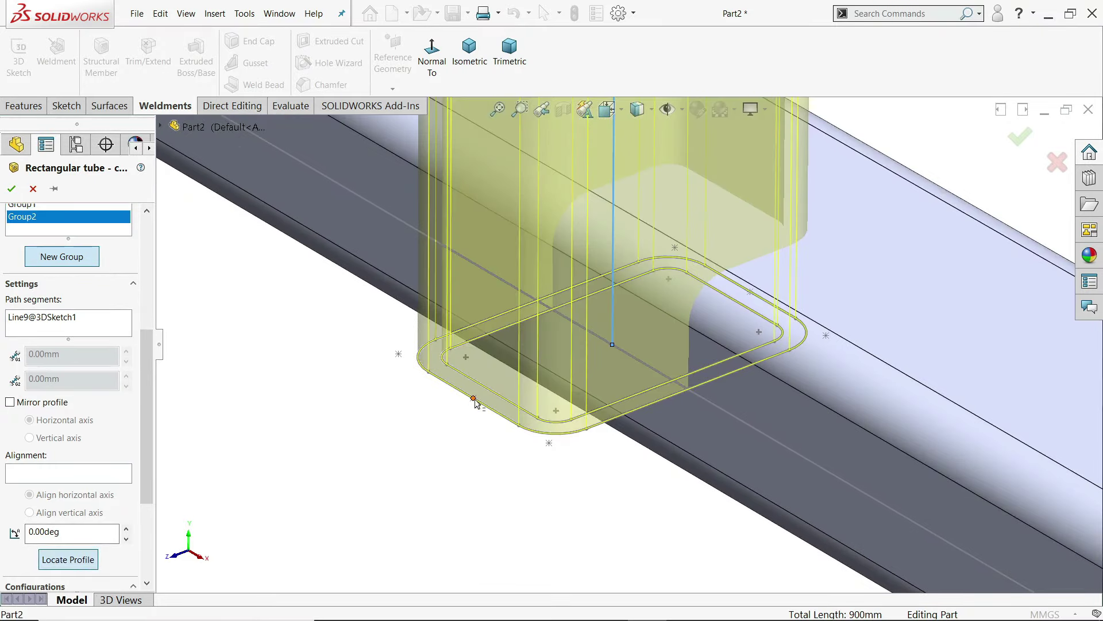
click(474, 399)
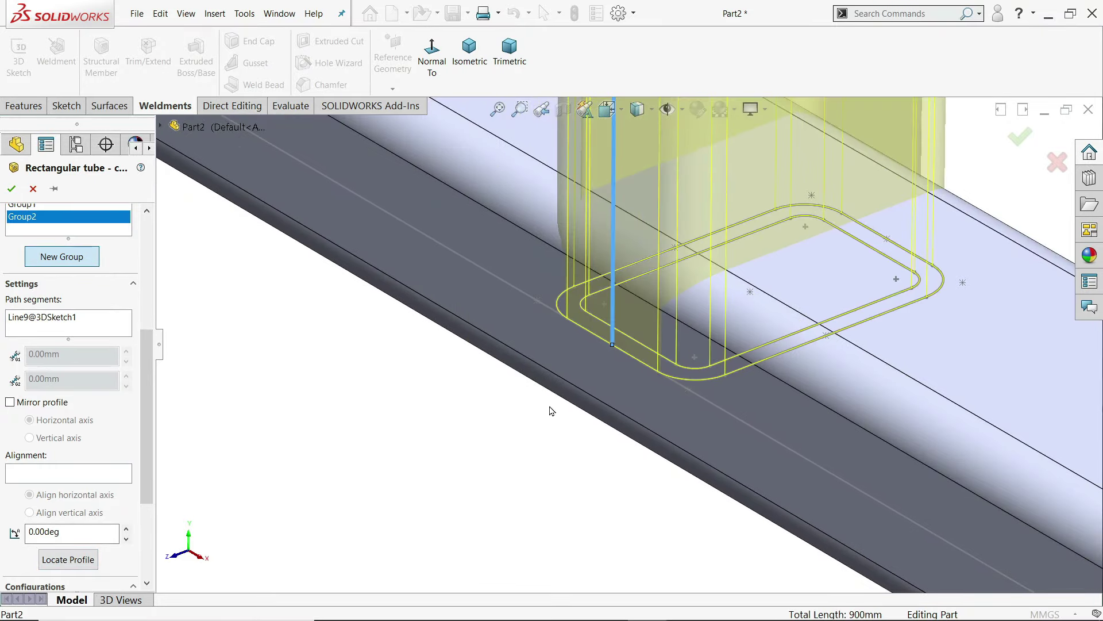
scroll(579, 389, up, 10)
scroll(707, 230, down, 2)
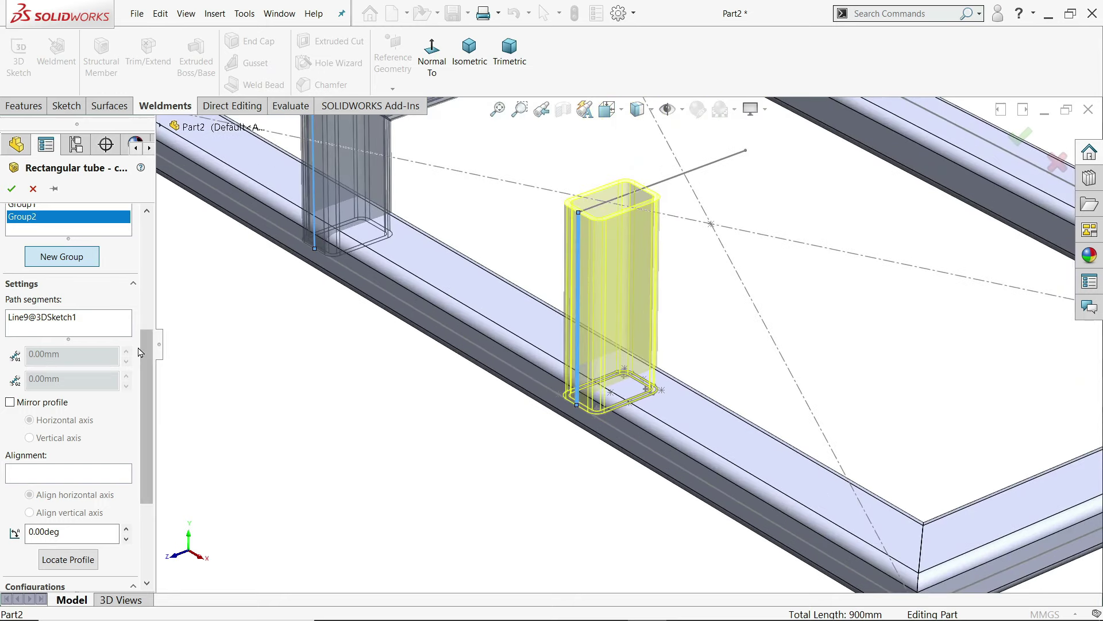
- Add the right bracket's horizontal line to the group with an End Butt corner, vertical tube running through, and accept the member
scroll(140, 351, up, 3)
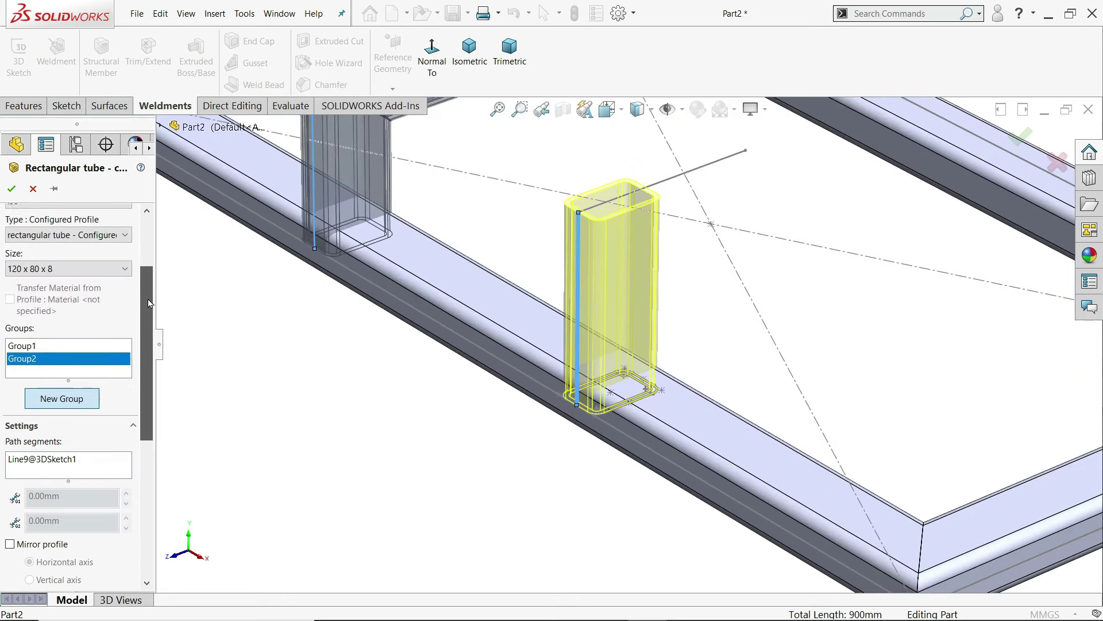
click(669, 184)
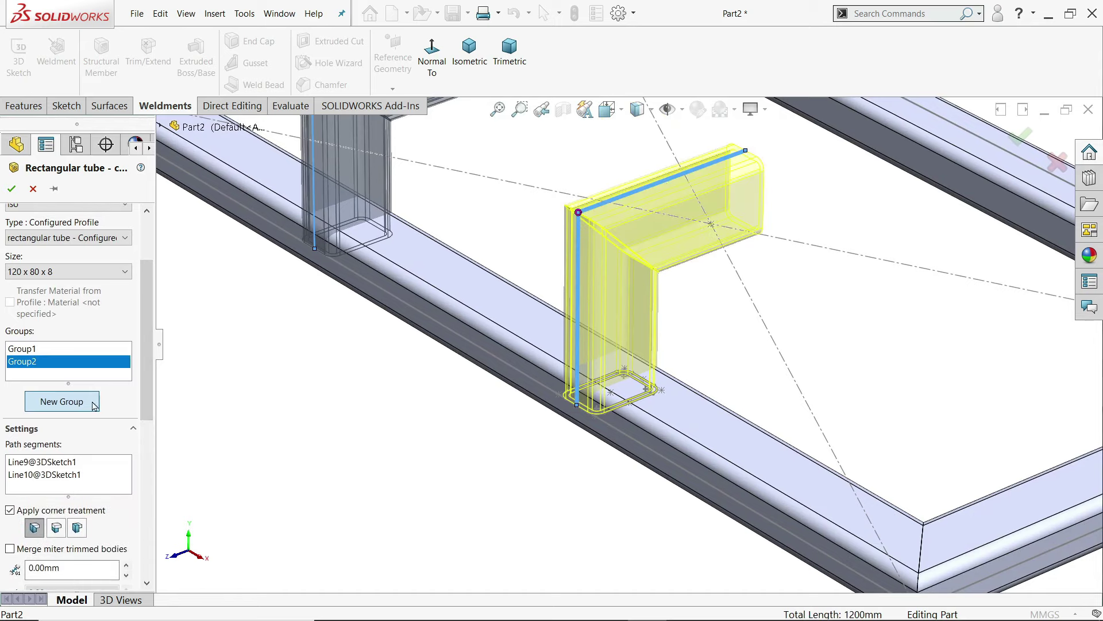
scroll(57, 416, down, 3)
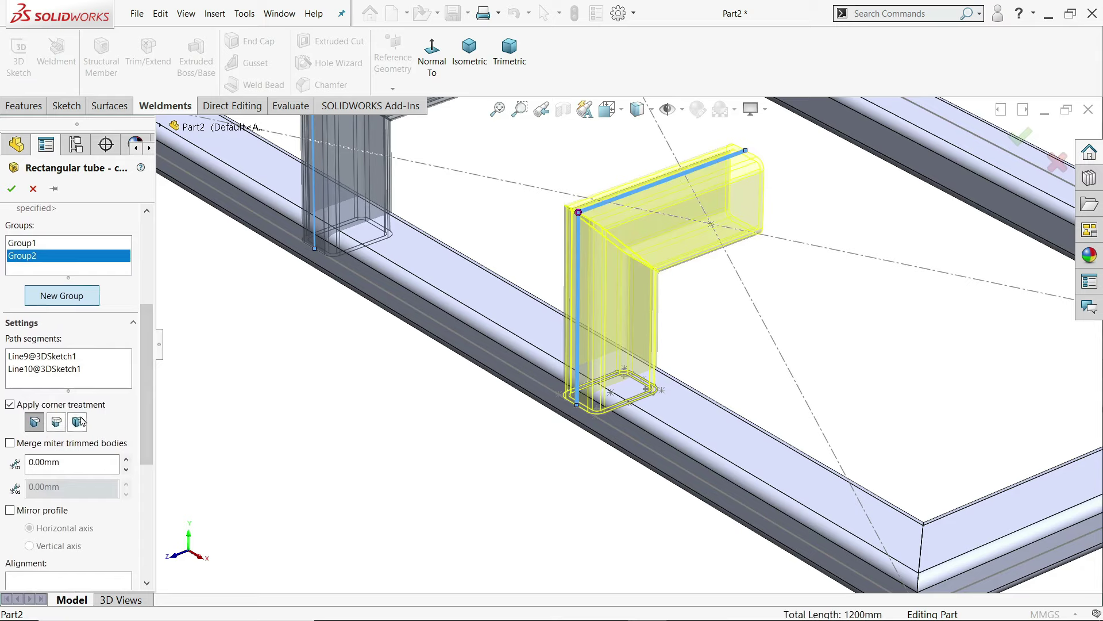
click(56, 422)
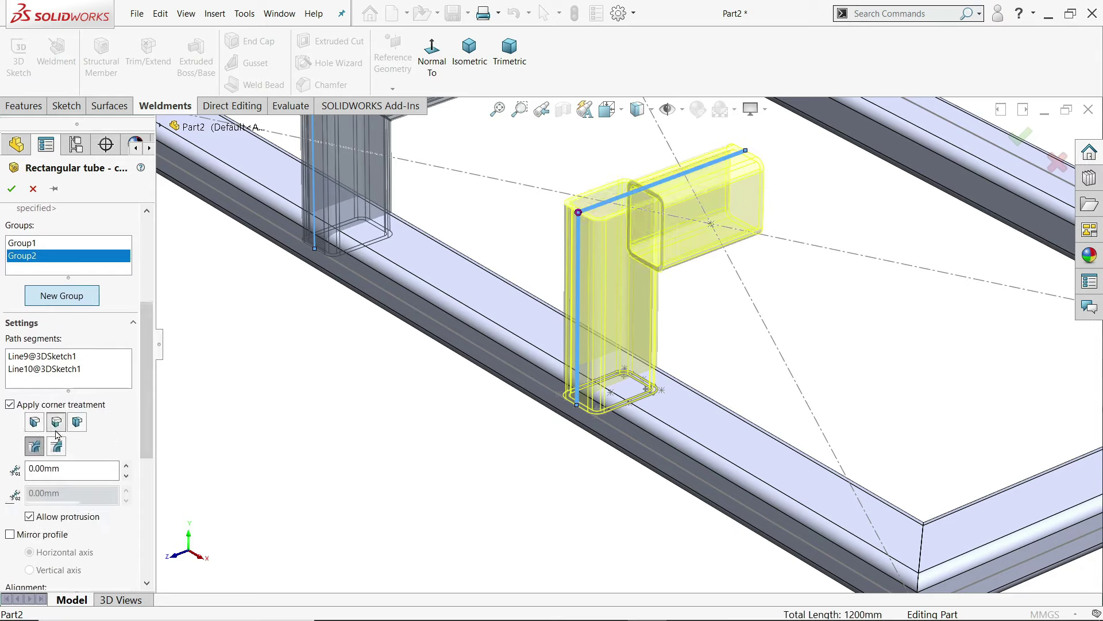
mouse_move(810, 297)
middle_down()
mouse_move(760, 288)
mouse_move(810, 305)
middle_up()
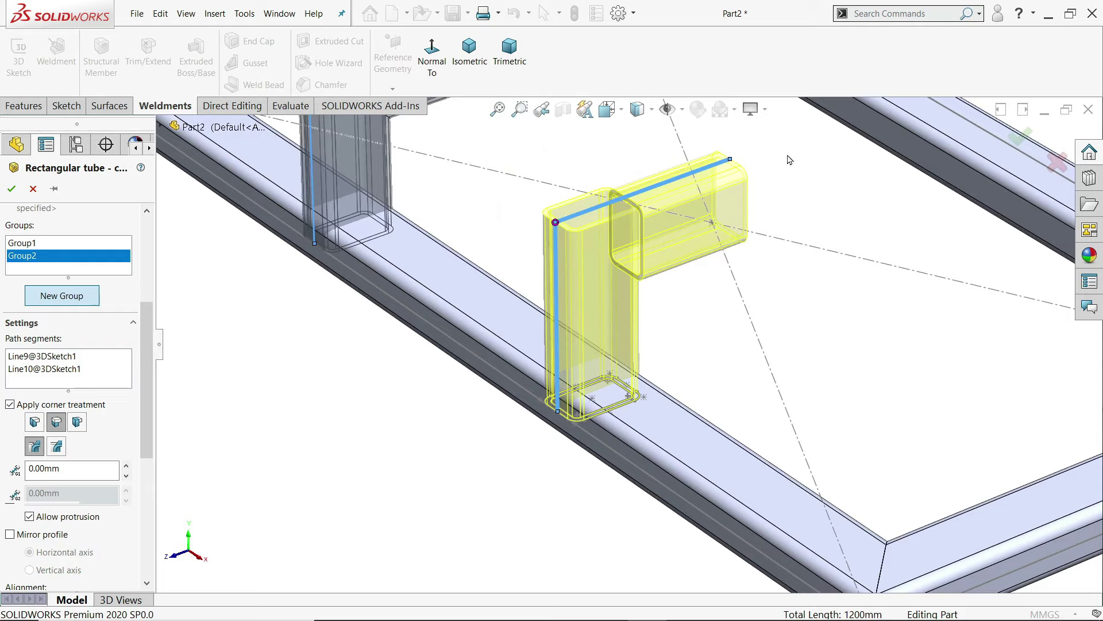
click(11, 190)
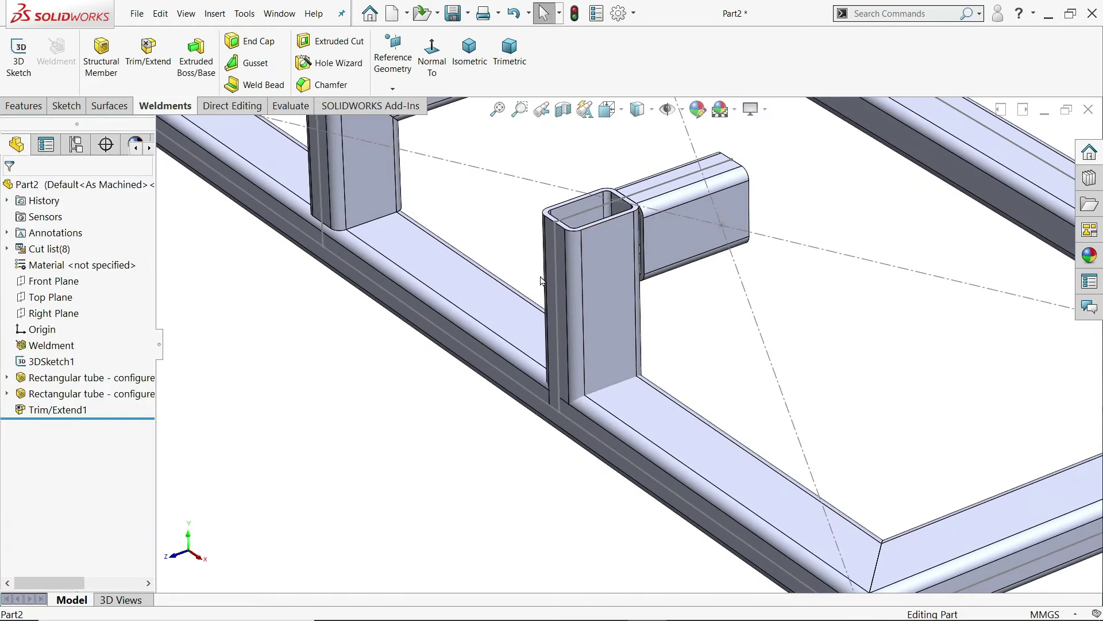
- Trim the right bracket's vertical tube with an End Trim, using the front base tube body as the trimming boundary
click(148, 54)
scroll(632, 396, down, 3)
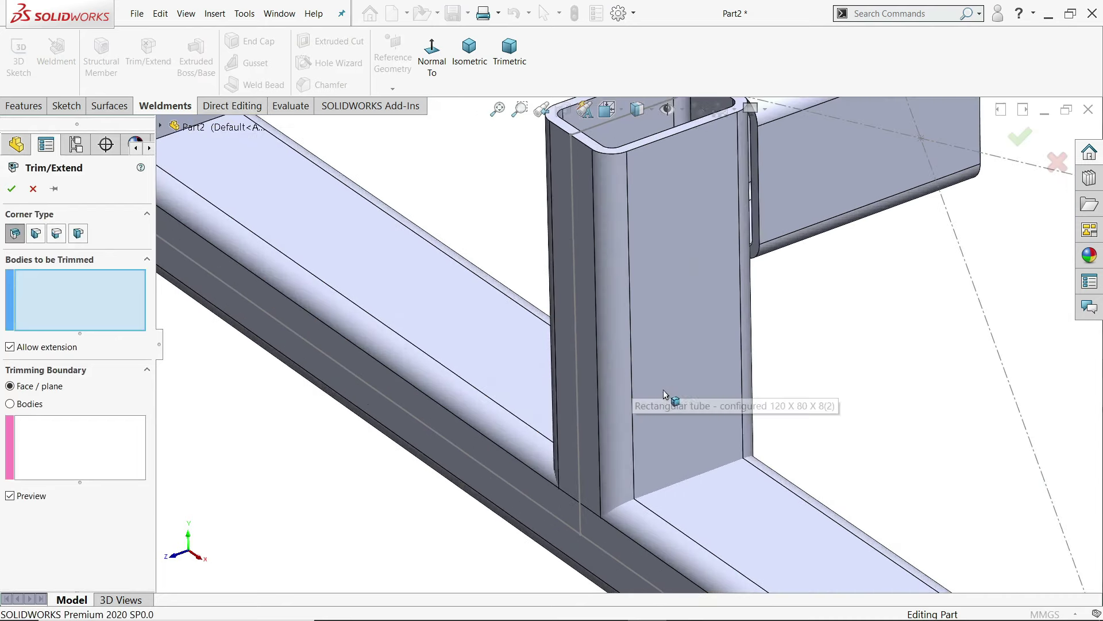
scroll(639, 401, up, 1)
click(658, 361)
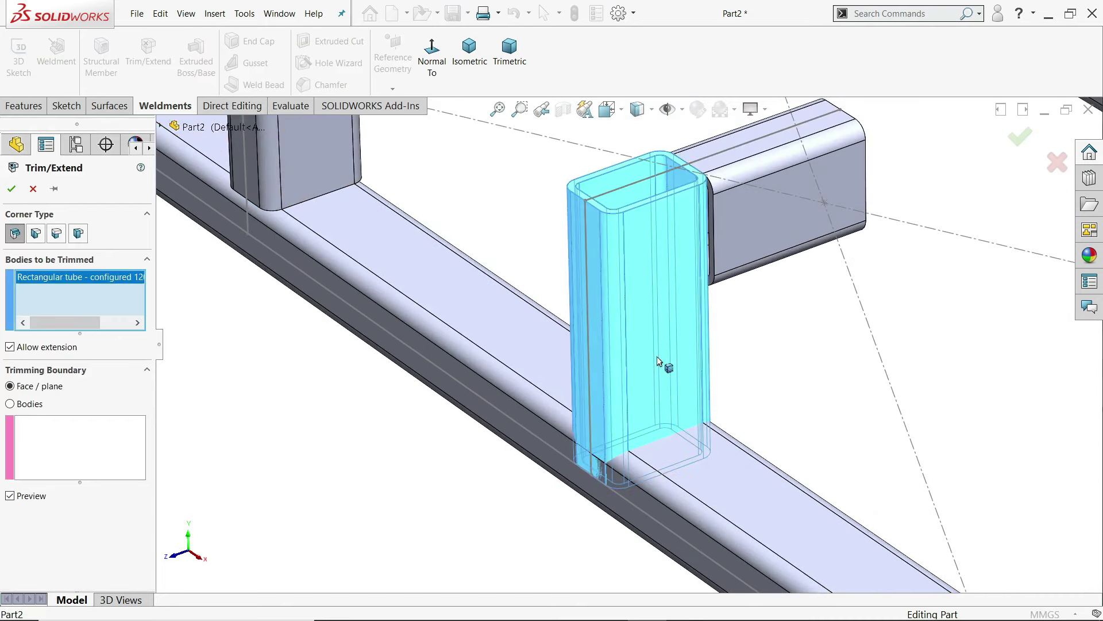
click(25, 405)
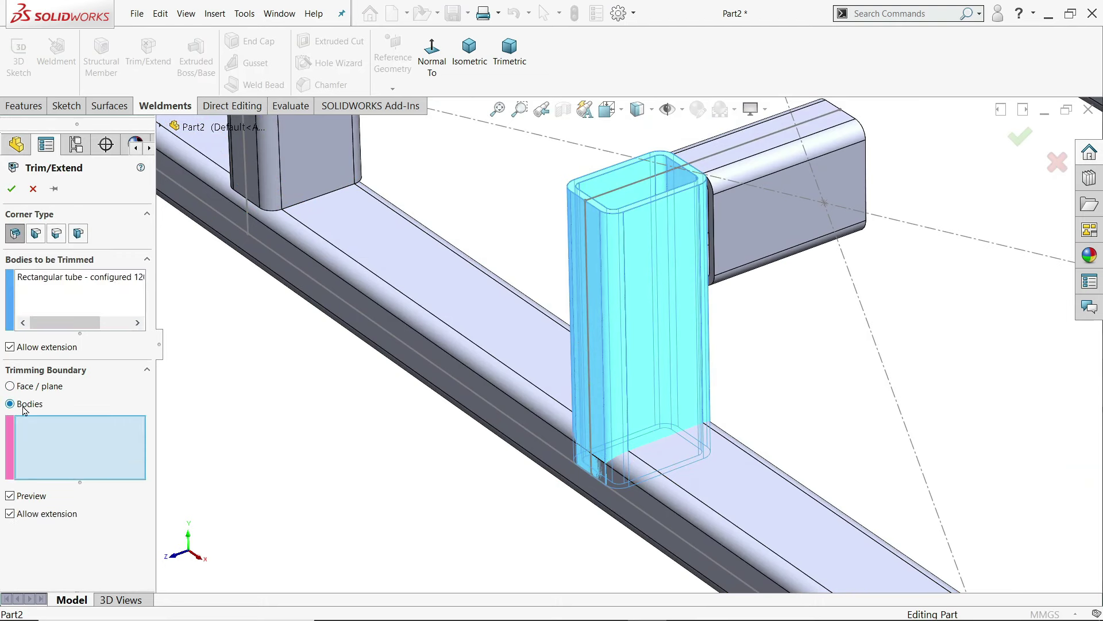
click(737, 504)
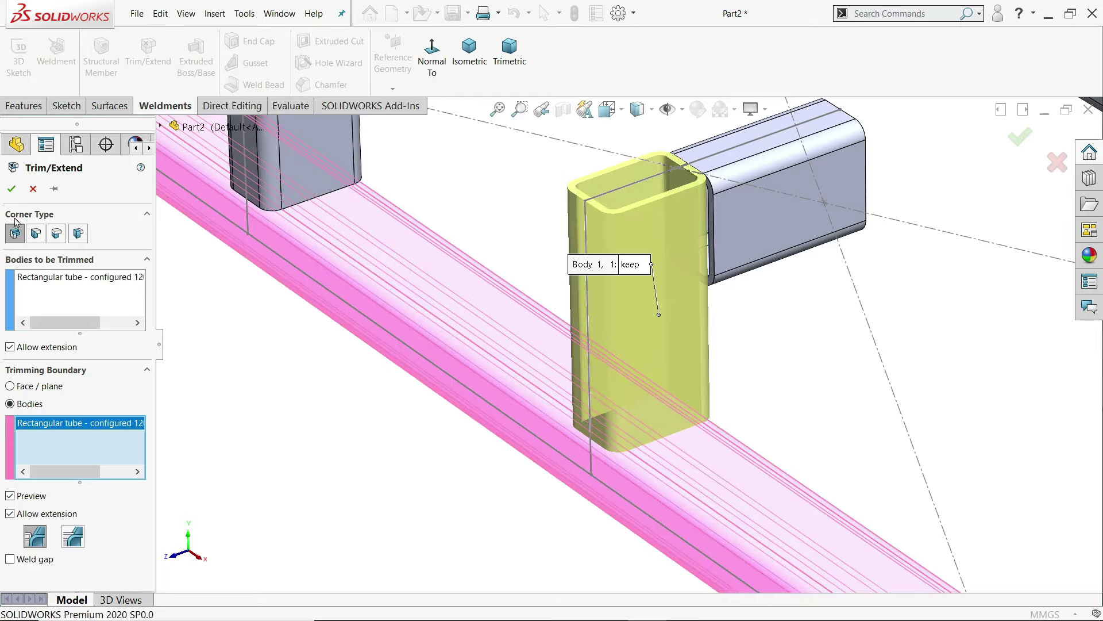
key(Return)
middle_drag(389, 401, 704, 443)
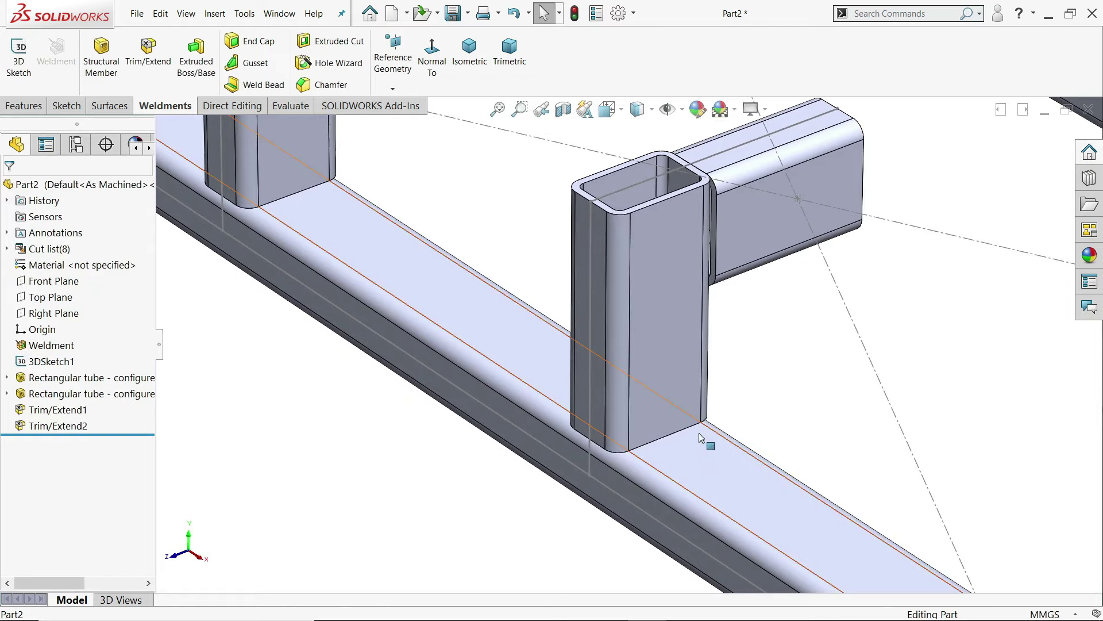
scroll(698, 437, up, 5)
scroll(698, 431, up, 1)
scroll(702, 364, down, 3)
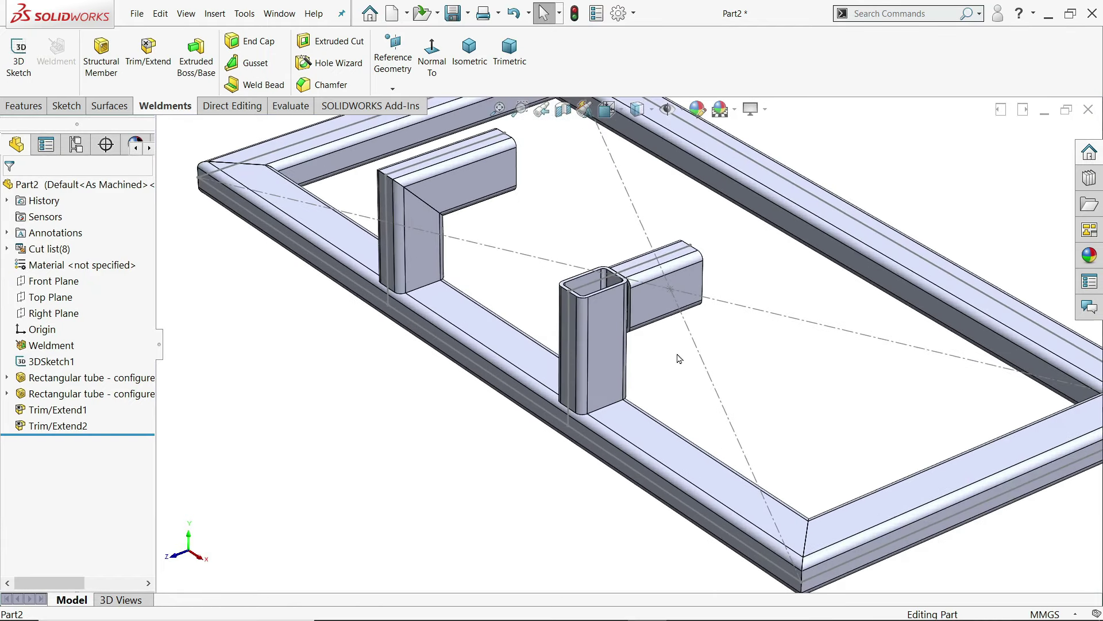
middle_drag(661, 365, 655, 352)
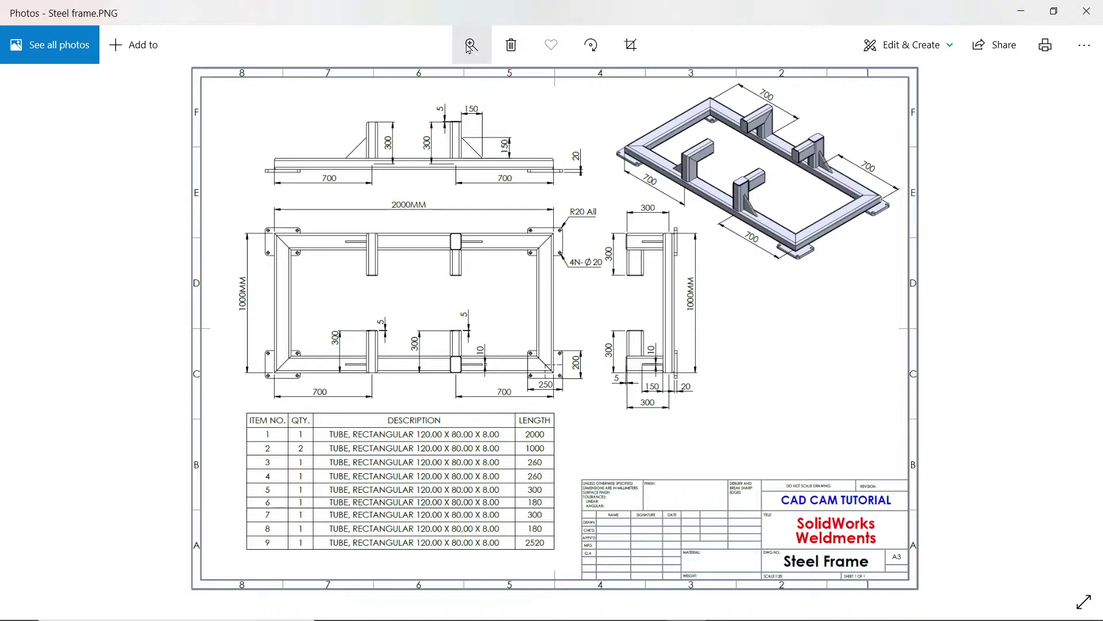
- Switch to Photos and examine the Steel frame drawing for the gusset, end cap and base plate dimensions
click(472, 45)
mouse_move(396, 87)
mouse_down()
mouse_move(448, 104)
mouse_move(468, 86)
mouse_up()
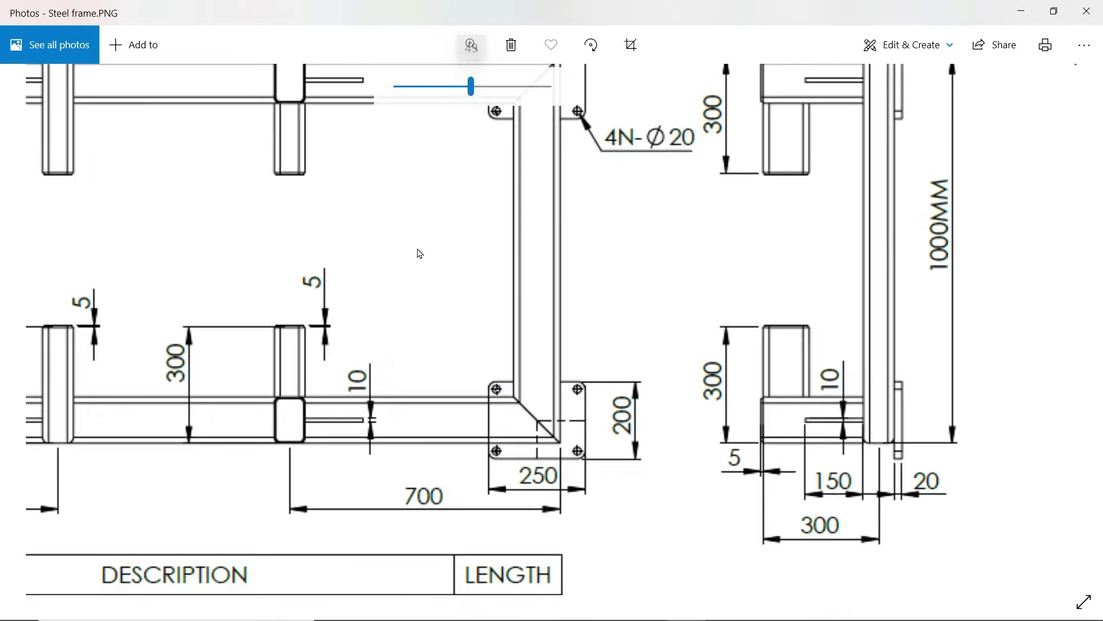
drag(419, 251, 463, 454)
scroll(435, 252, up, 1)
drag(435, 253, 417, 410)
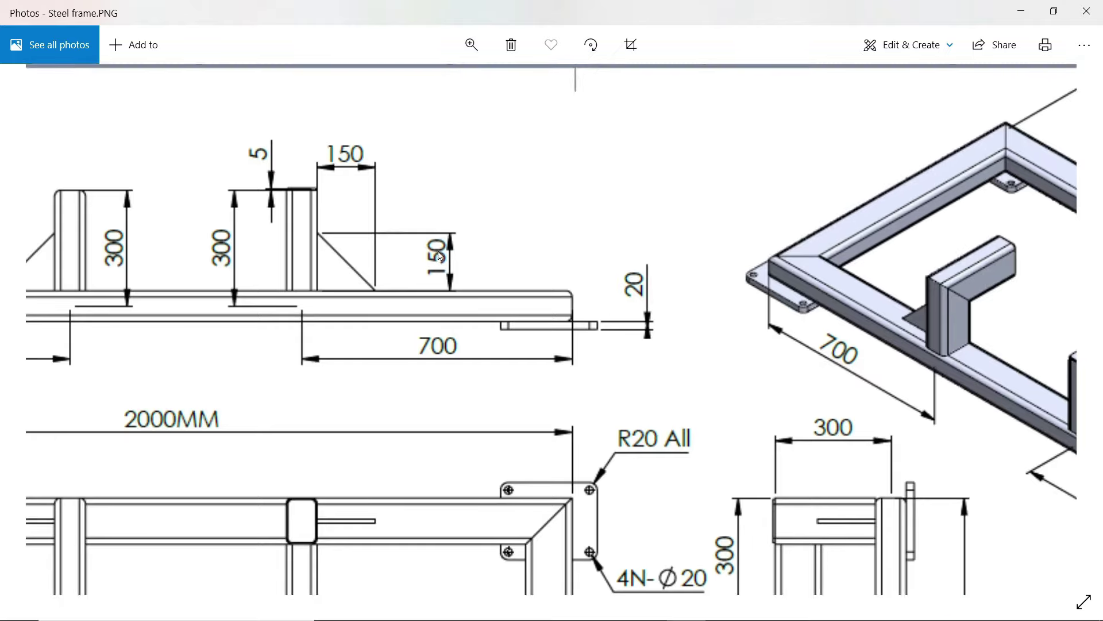
mouse_move(460, 510)
mouse_down()
mouse_move(456, 426)
mouse_move(484, 165)
mouse_up()
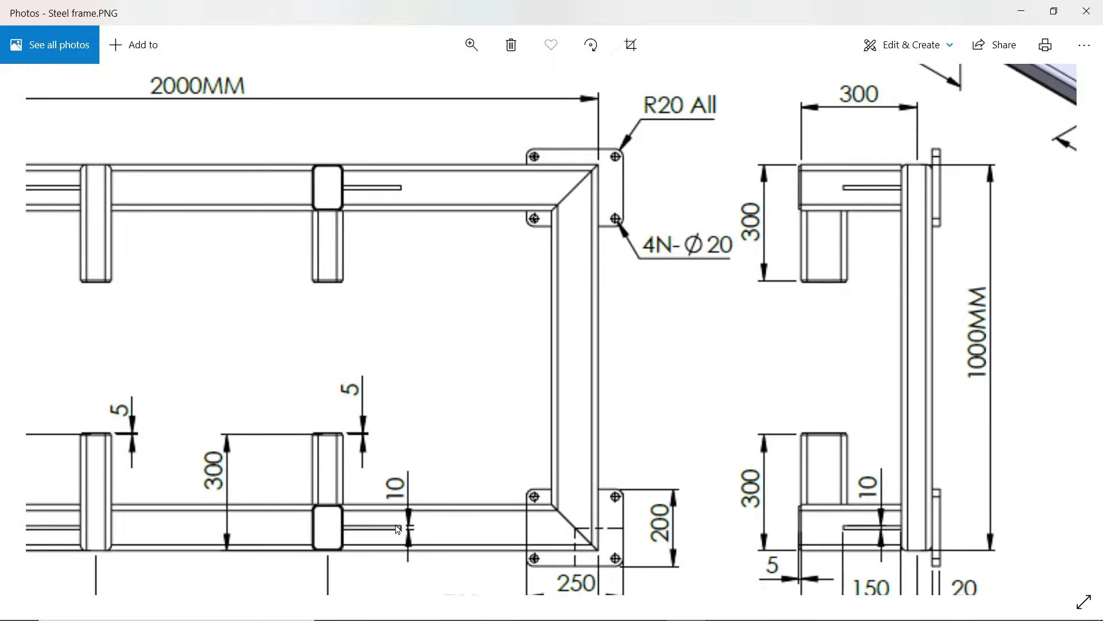
drag(388, 509, 549, 487)
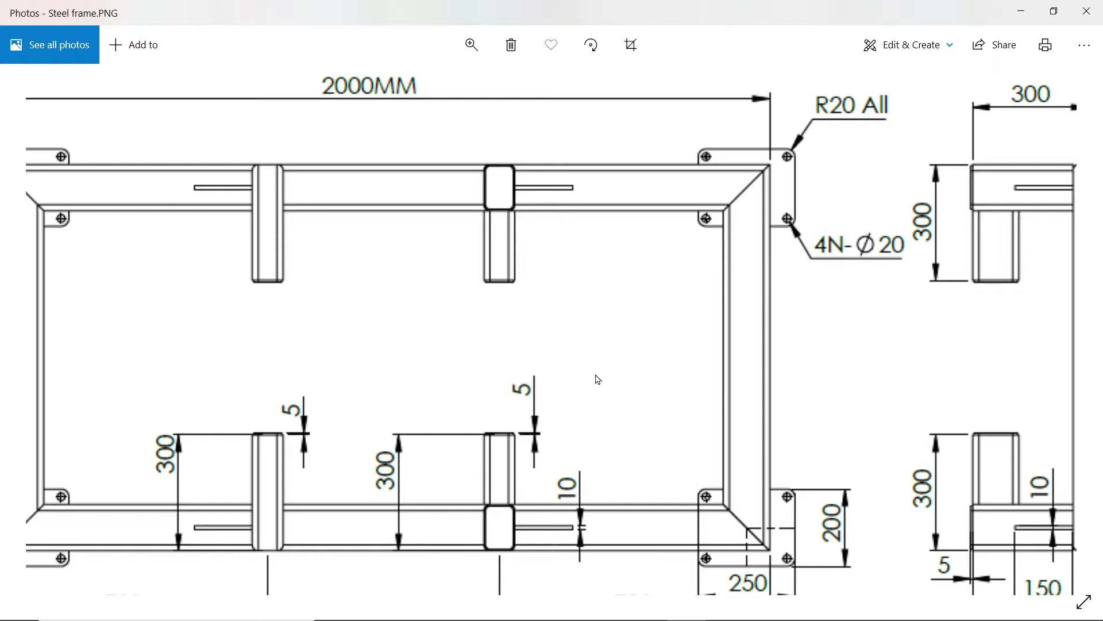
mouse_move(598, 379)
mouse_down()
mouse_move(586, 419)
mouse_move(561, 228)
mouse_move(535, 421)
mouse_up()
drag(507, 325, 540, 532)
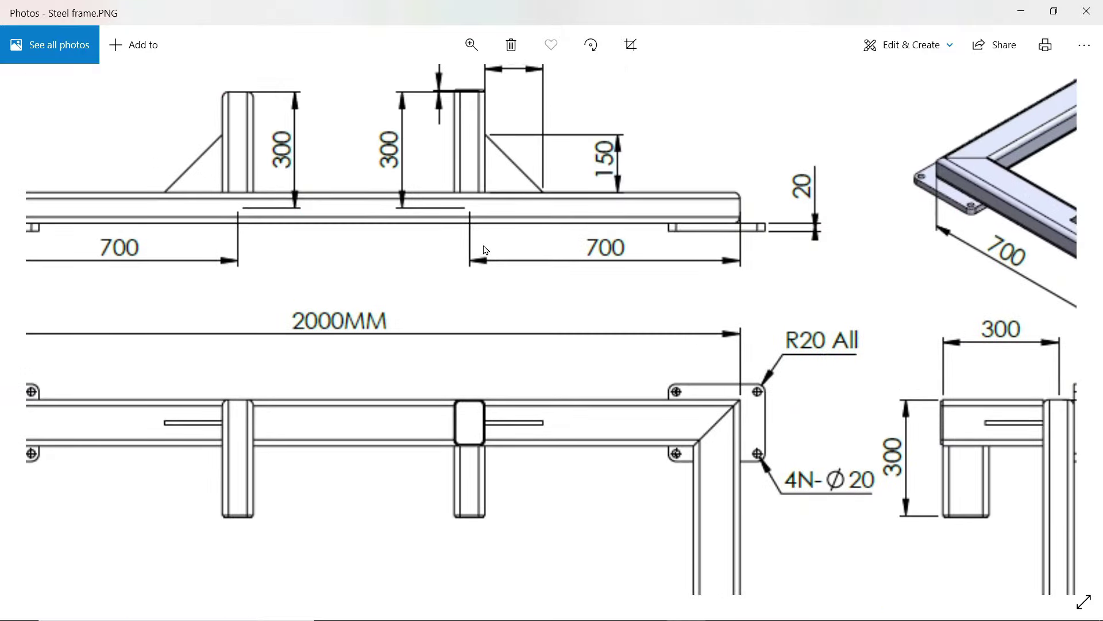
- Examine the plan and side views of the drawing for gusset, end cap and base plate sizes, and return to SOLIDWORKS
mouse_move(486, 250)
mouse_down()
mouse_move(488, 334)
mouse_move(458, 135)
mouse_up()
drag(473, 439, 471, 228)
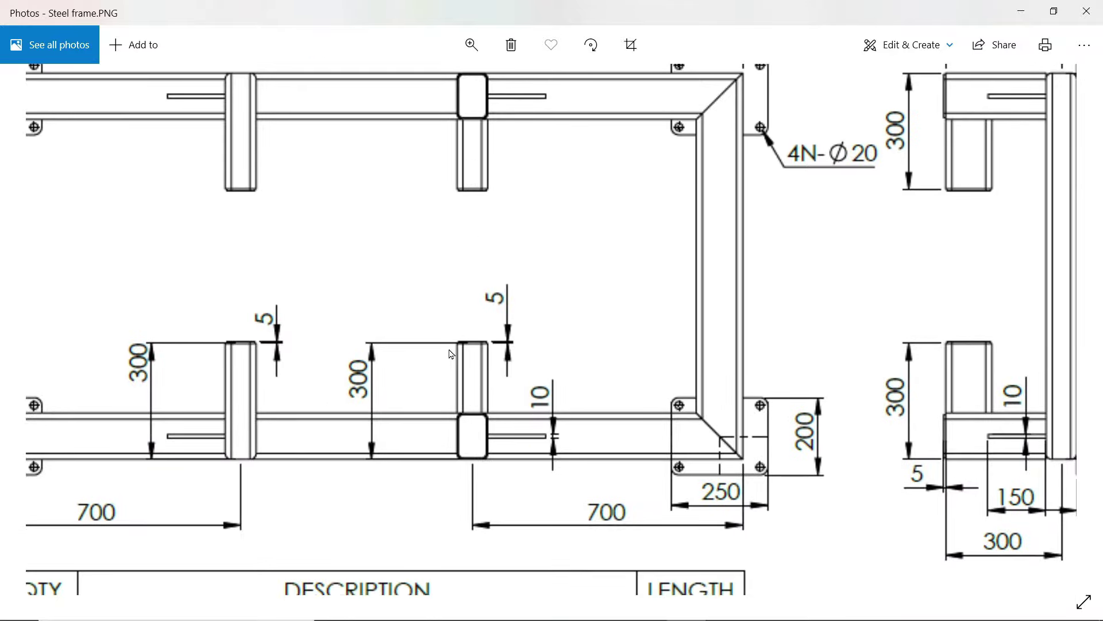
drag(569, 302, 573, 408)
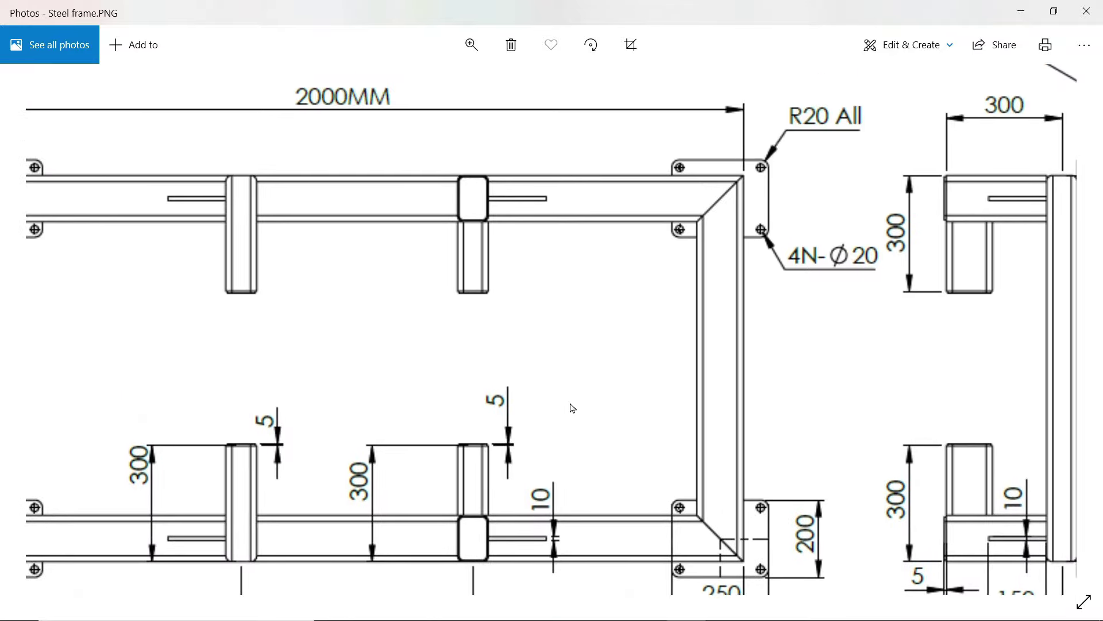
click(1020, 16)
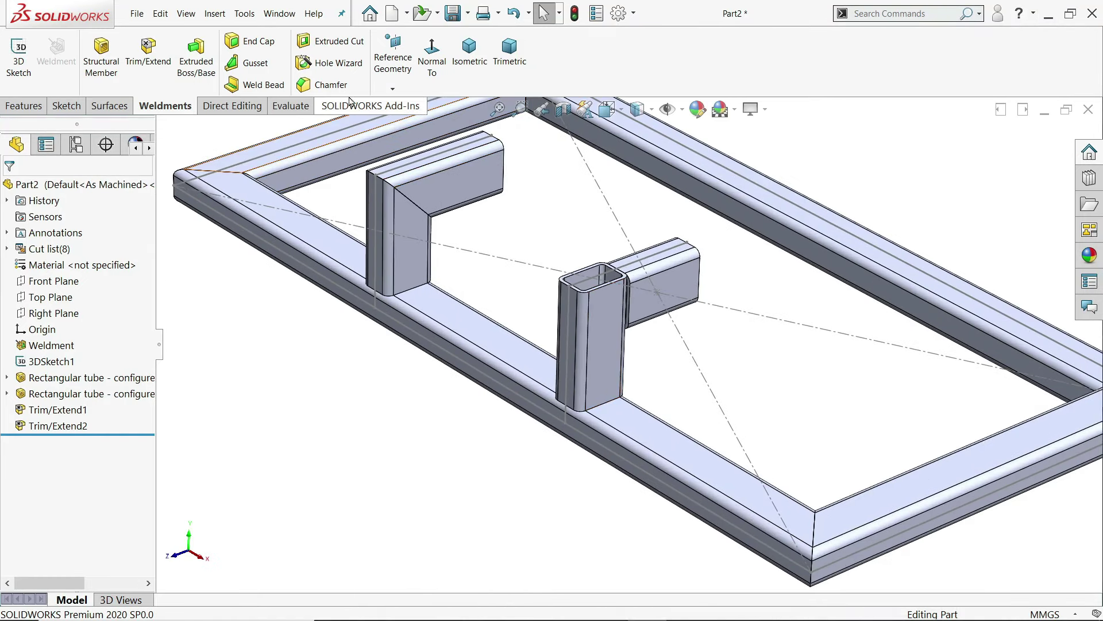
- Start a Gusset between the right bracket's vertical tube outer side face and the top face of the front base tube
click(254, 64)
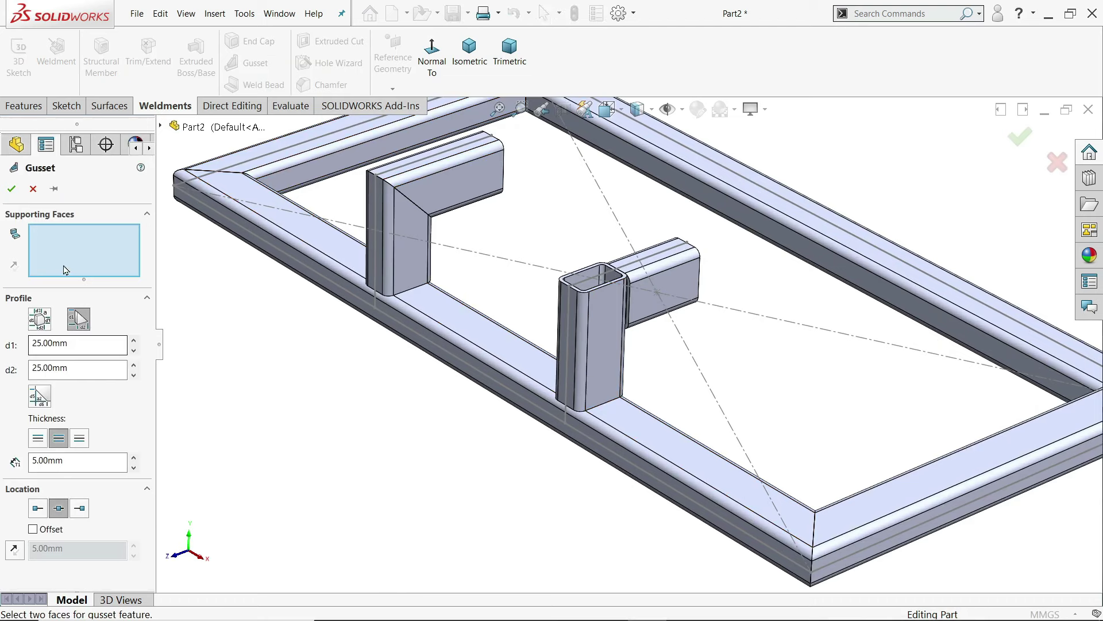
scroll(632, 402, down, 3)
click(589, 368)
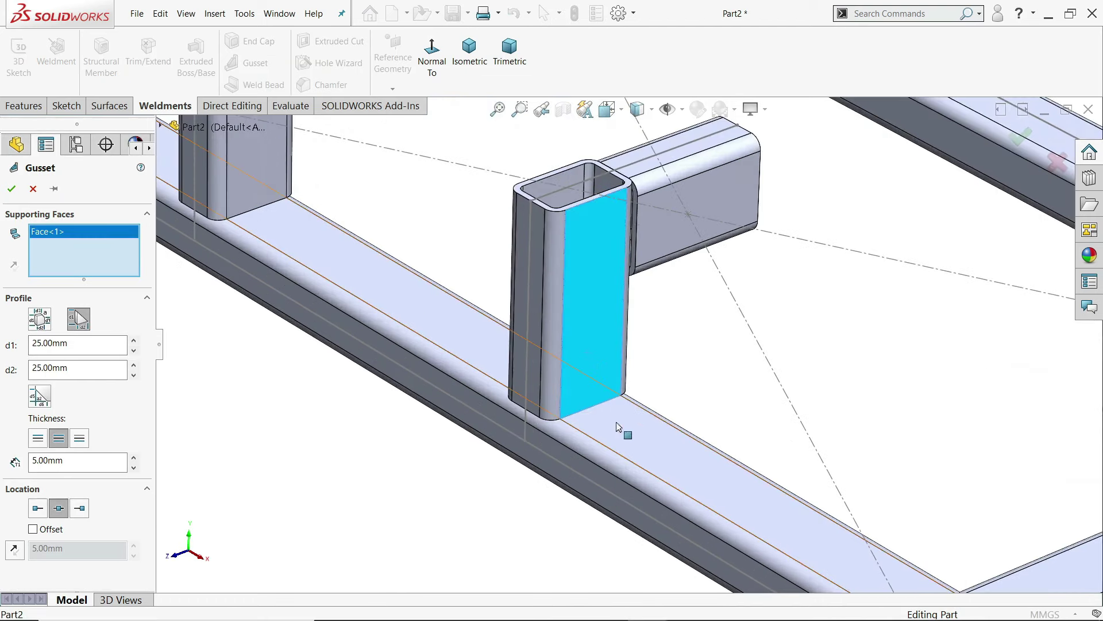
click(618, 428)
scroll(600, 416, down, 4)
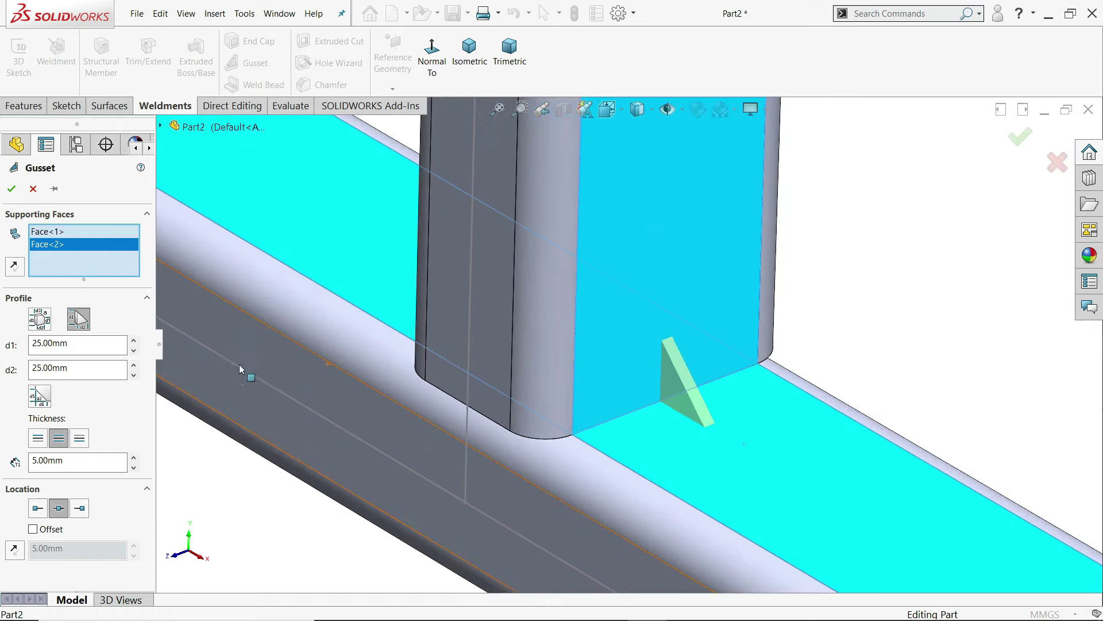
- Set both leg lengths of the triangular gusset, d1 and d2, to 150 mm
drag(86, 343, 5, 341)
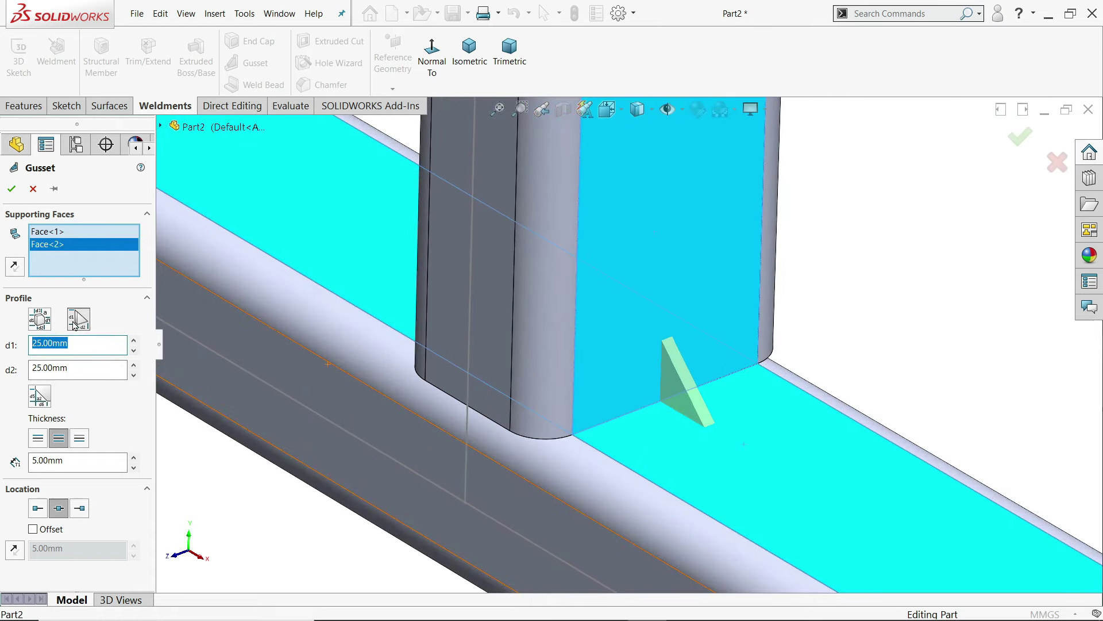
text(150)
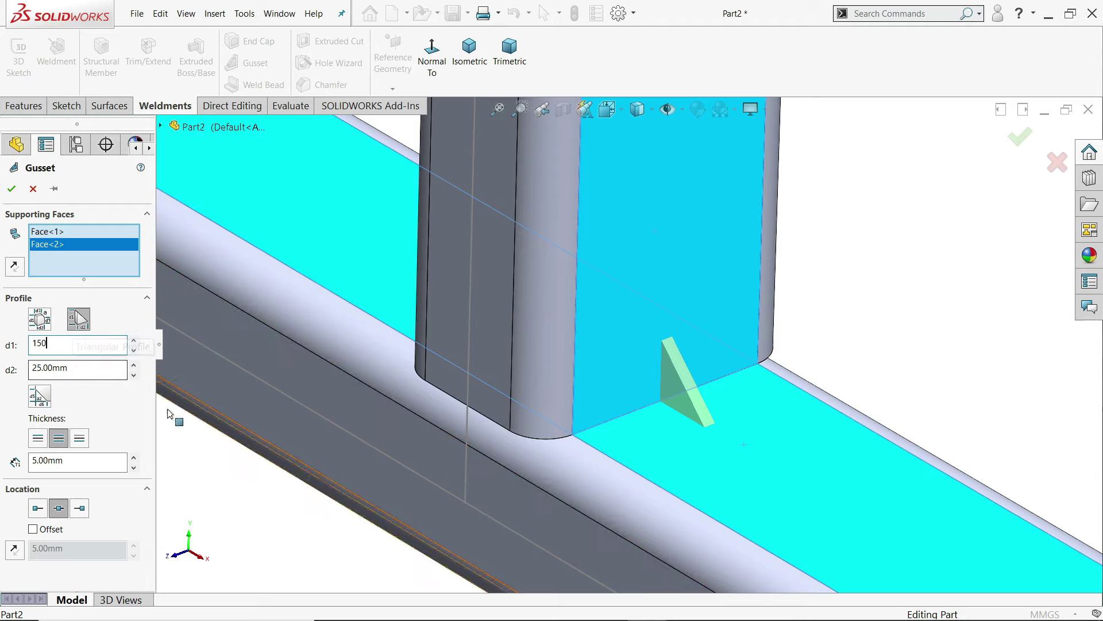
key(Return)
drag(75, 374, 25, 365)
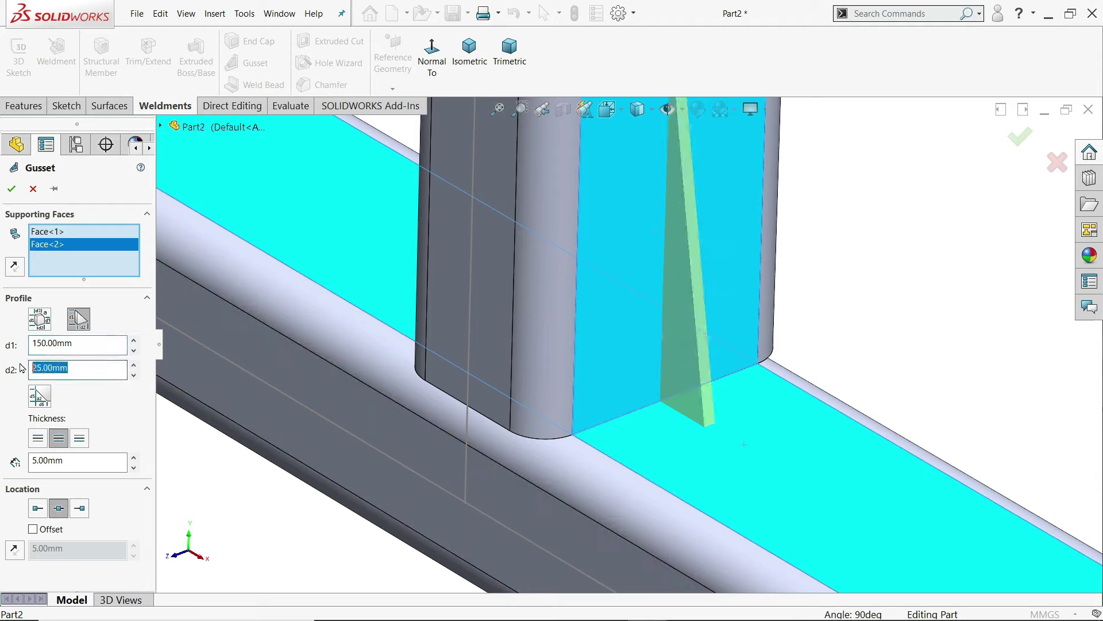
text(150)
key(Return)
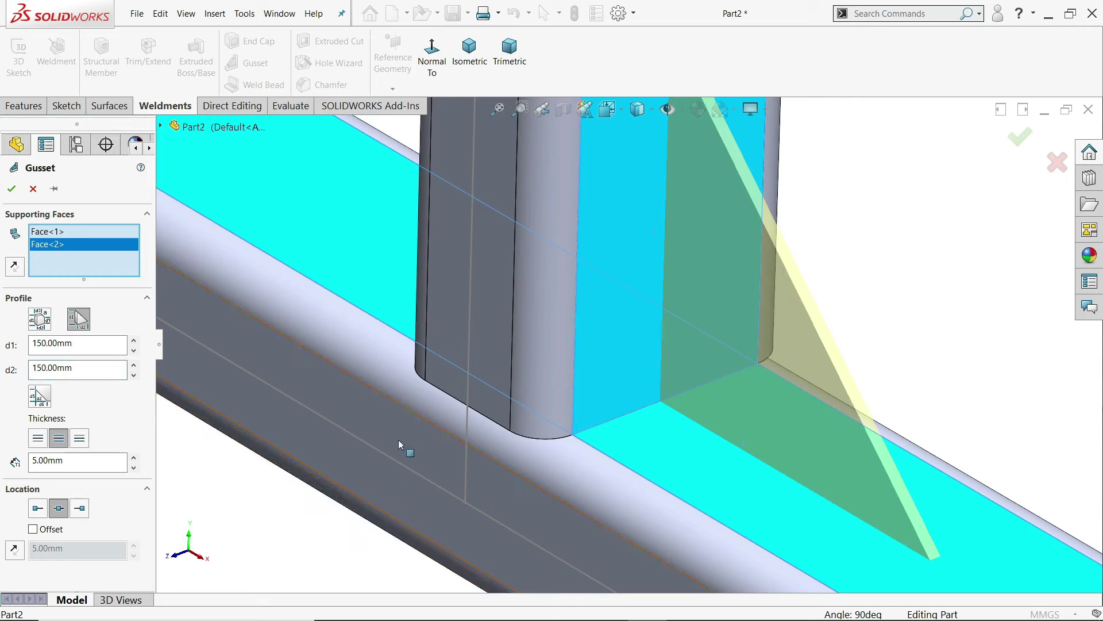
- Set the gusset thickness to 10 mm and accept the gusset
scroll(400, 445, up, 3)
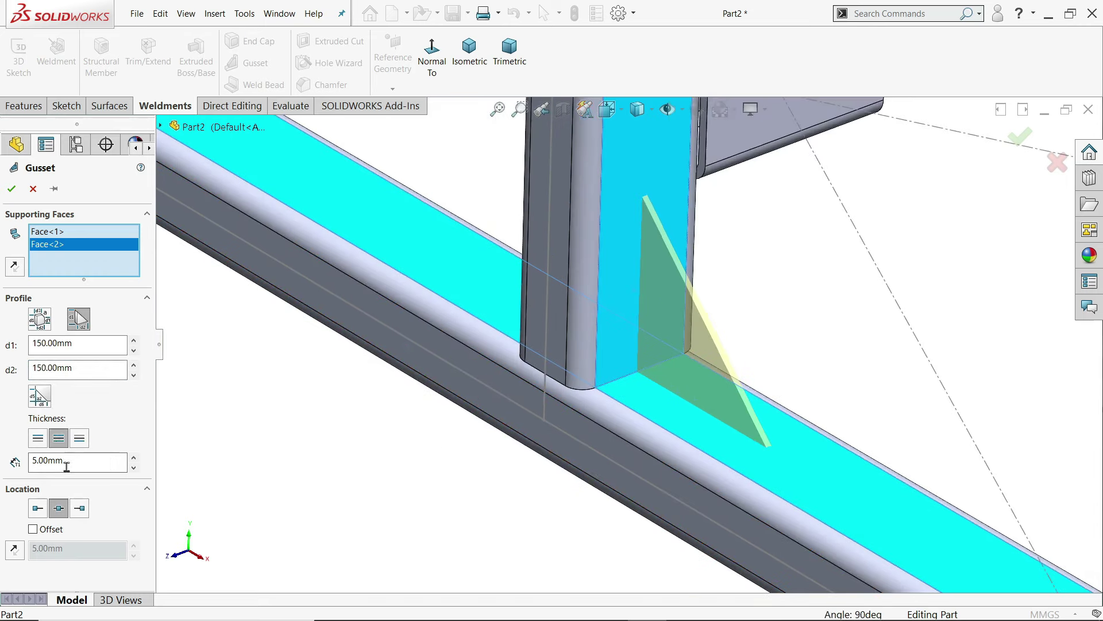
drag(67, 462, 15, 461)
text(10)
key(Return)
mouse_move(299, 441)
middle_down()
mouse_move(300, 423)
mouse_move(264, 414)
mouse_move(303, 424)
mouse_move(308, 443)
middle_up()
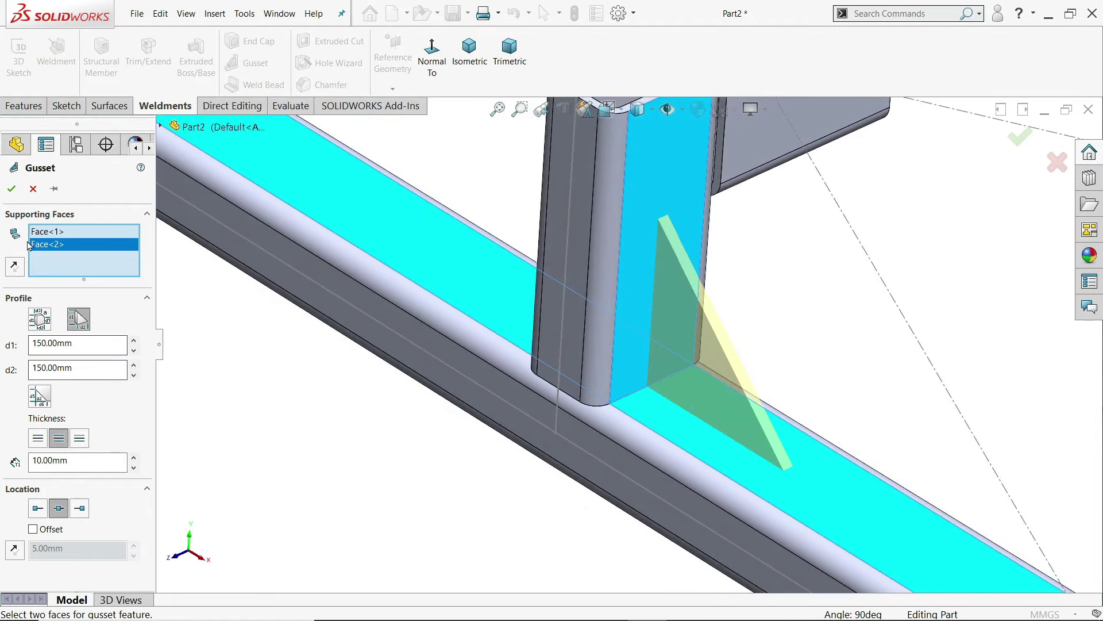
click(9, 189)
scroll(529, 438, up, 5)
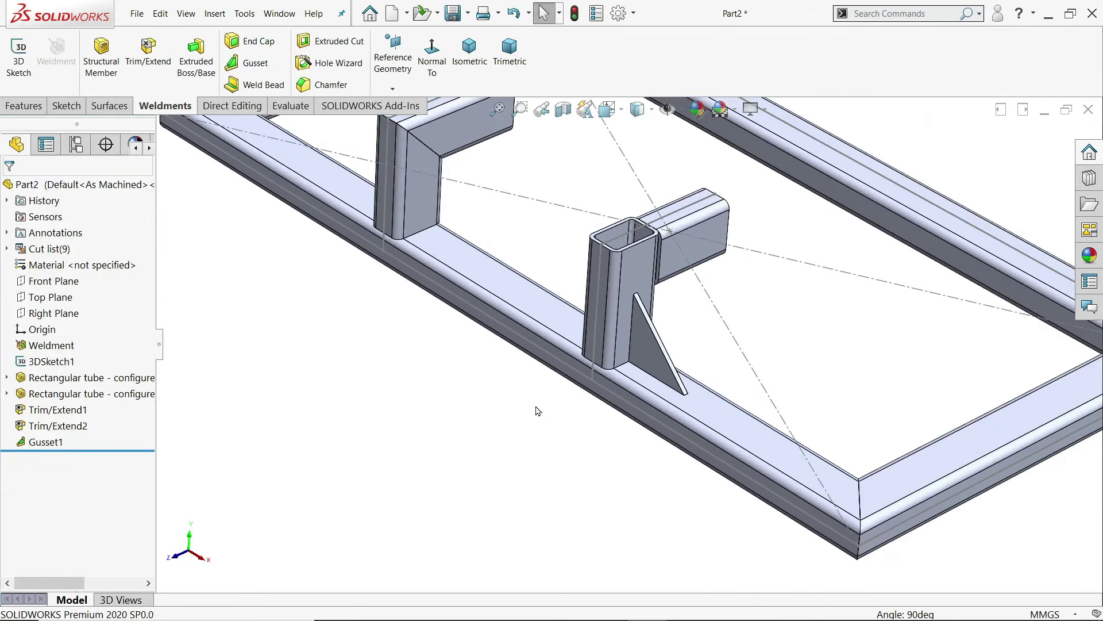
- Start a Mirror feature with the Right Plane as the mirror plane
click(36, 110)
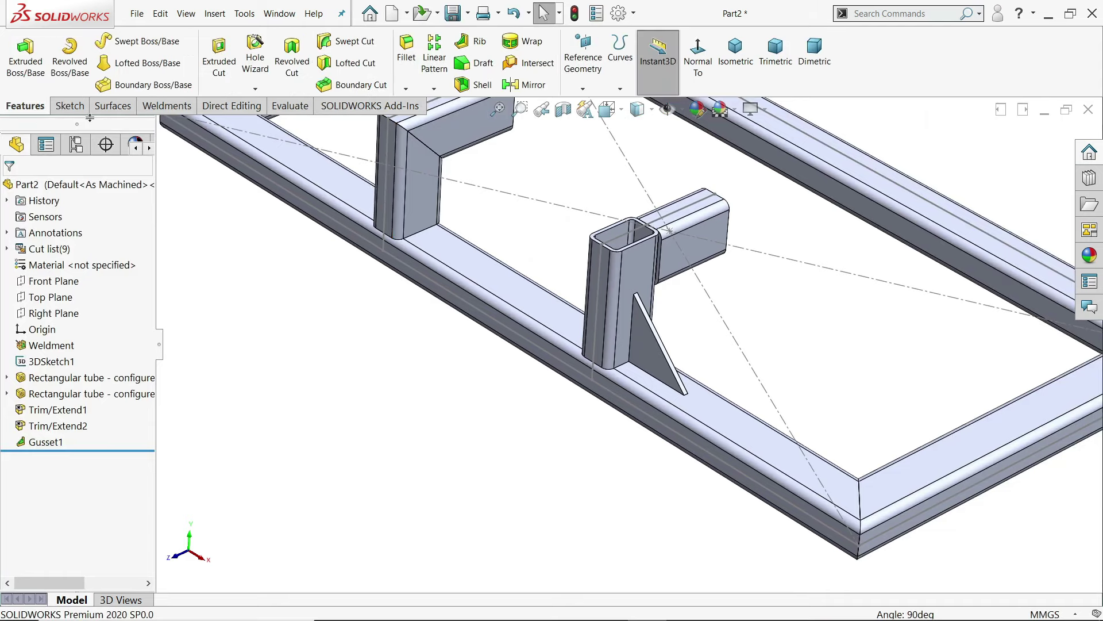
click(531, 86)
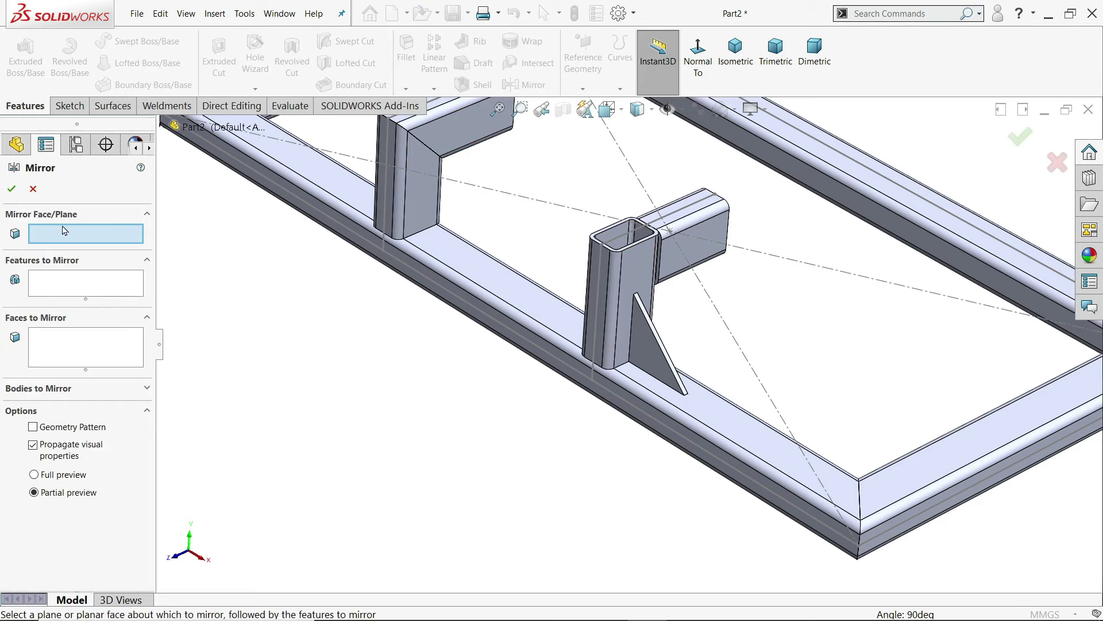
scroll(426, 333, up, 5)
scroll(618, 290, down, 5)
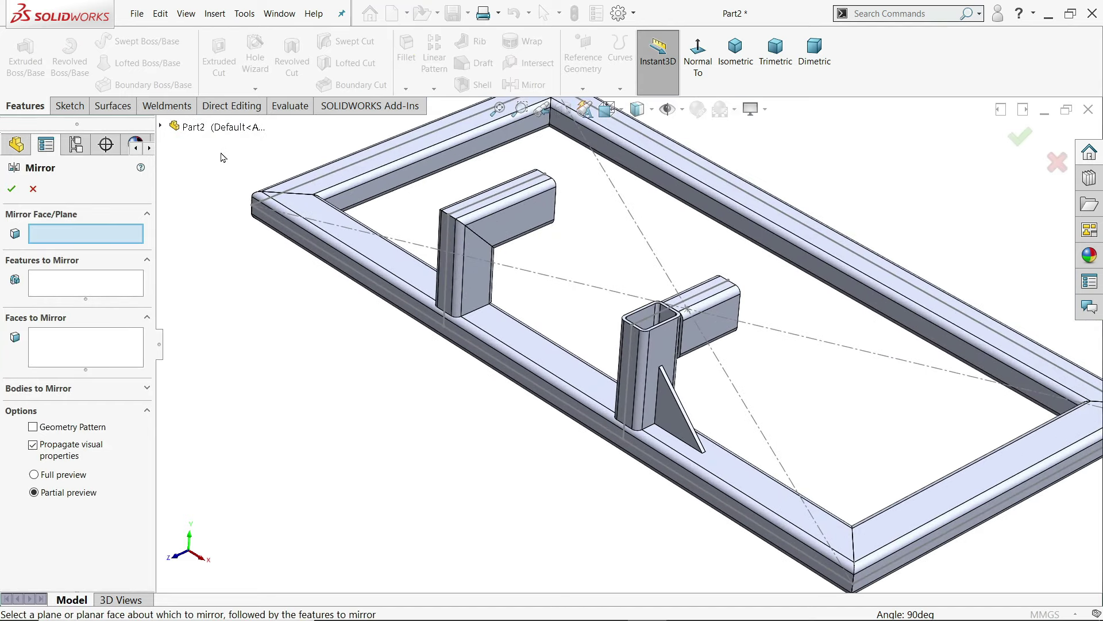
click(162, 127)
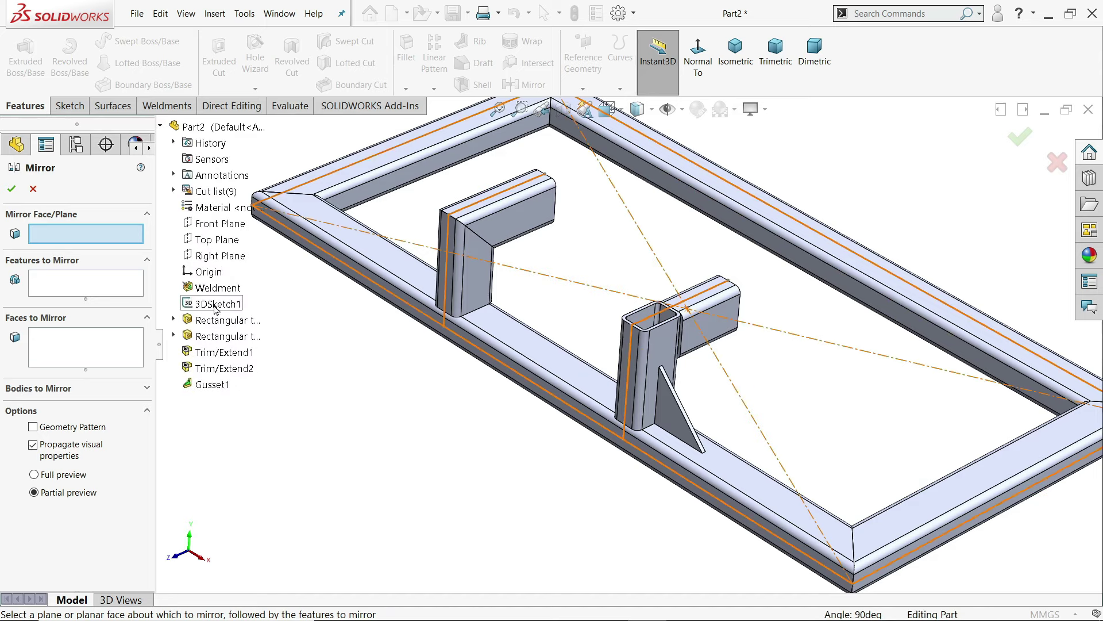
click(223, 260)
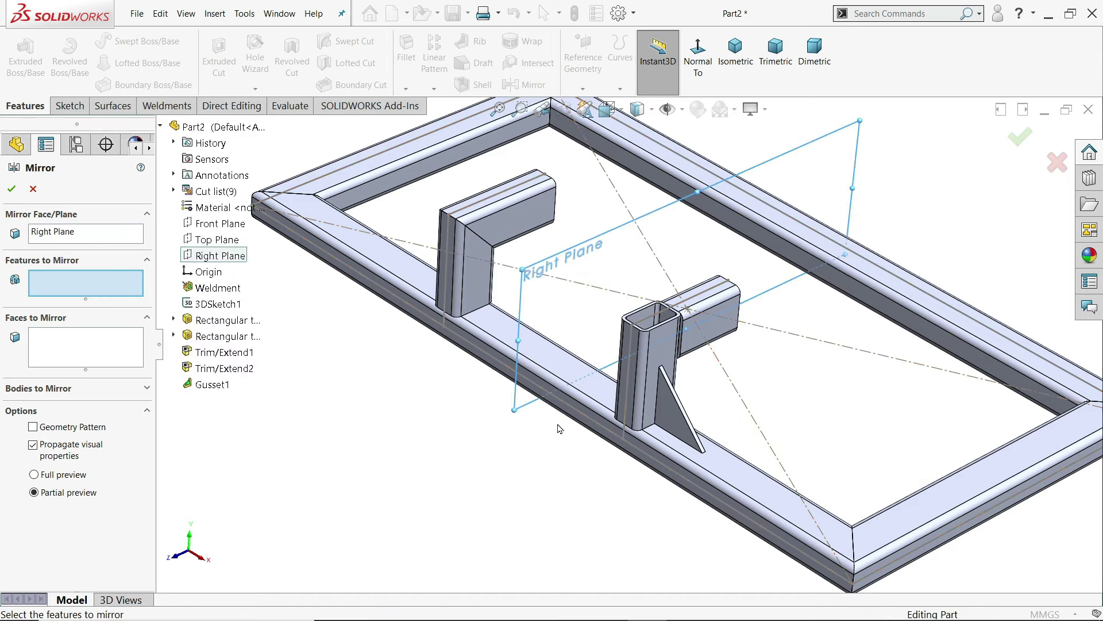
- Mirror the gusset as a body rather than a feature, placing its copy beside the left bracket
click(676, 421)
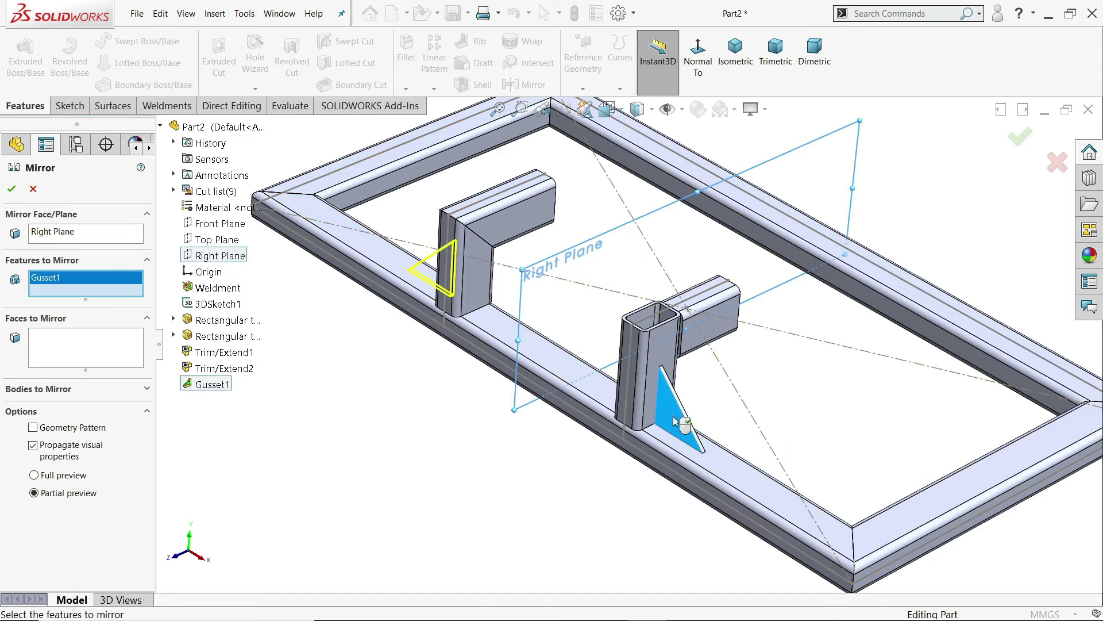
click(11, 191)
click(44, 389)
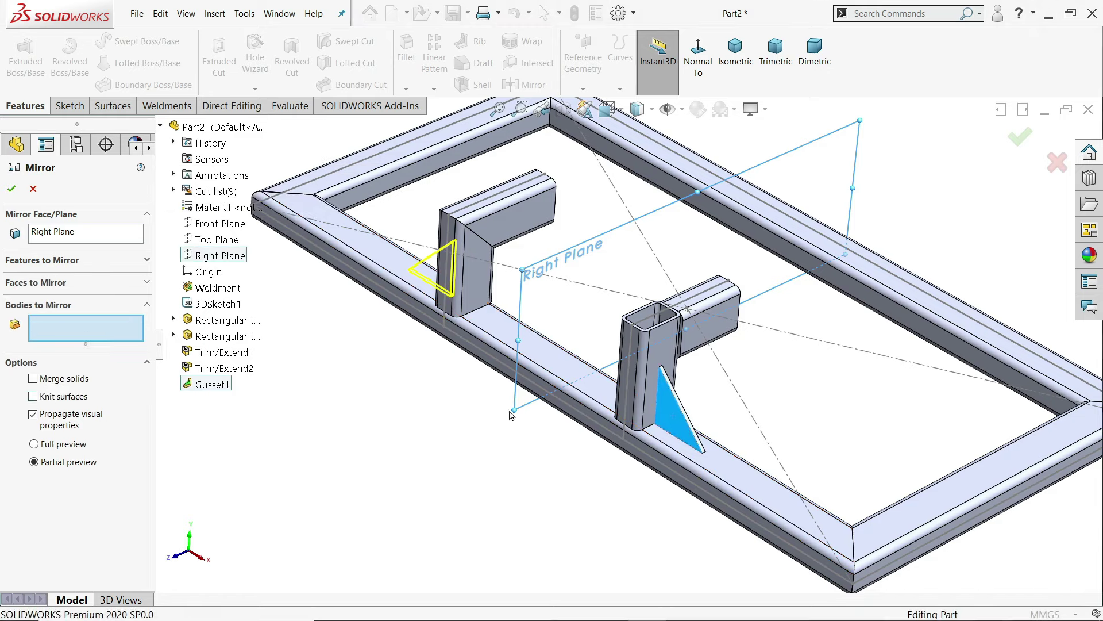
click(669, 418)
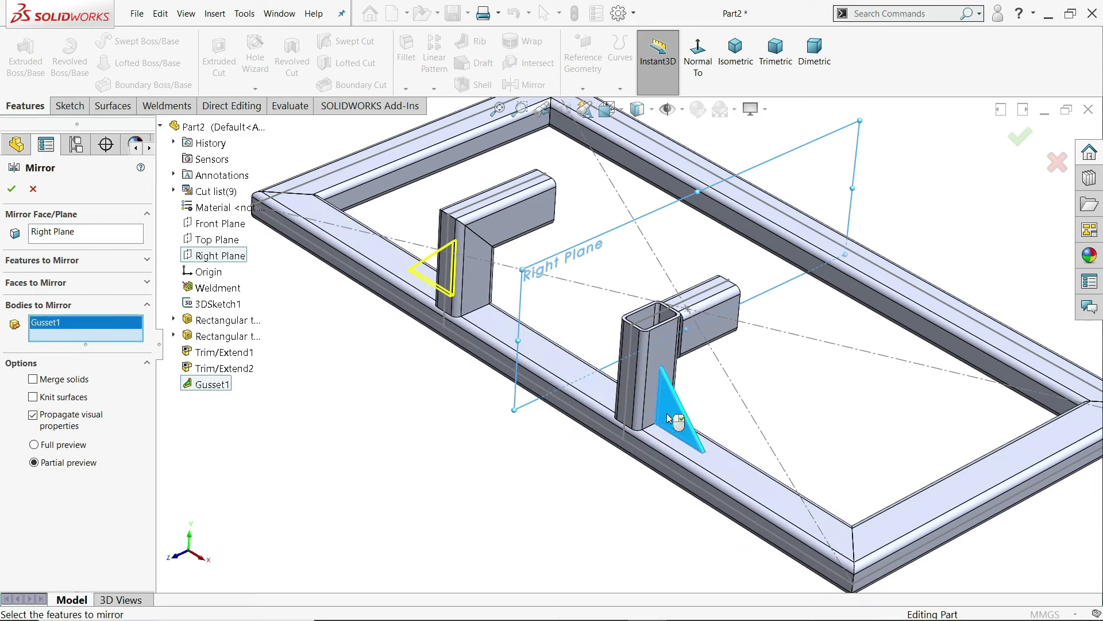
key(Return)
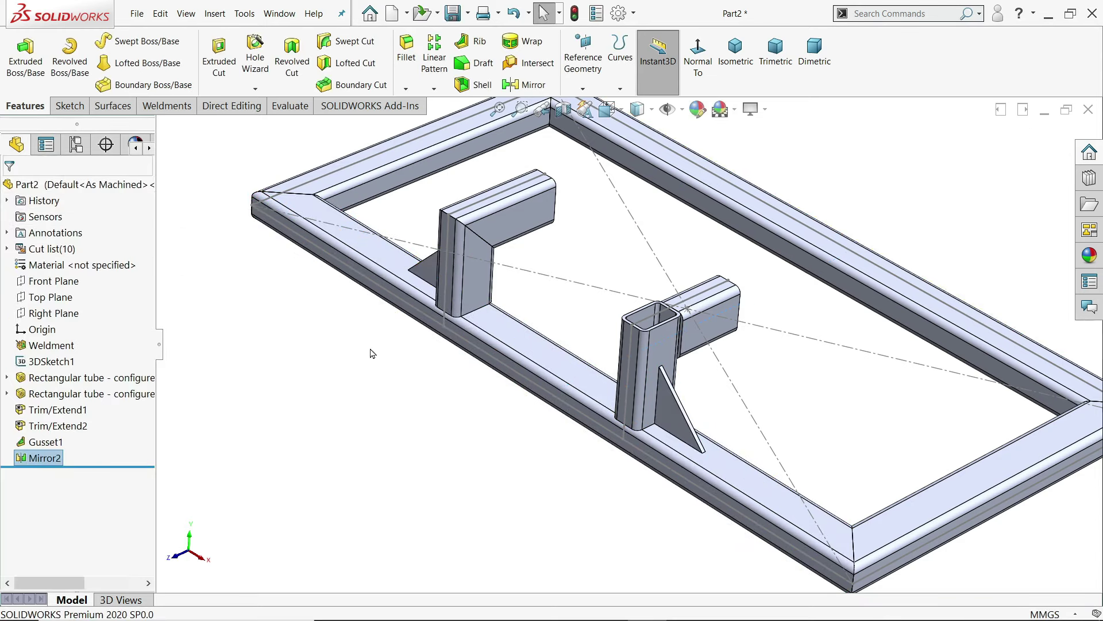
mouse_move(369, 352)
middle_down()
mouse_move(420, 359)
mouse_move(367, 347)
mouse_move(375, 362)
middle_up()
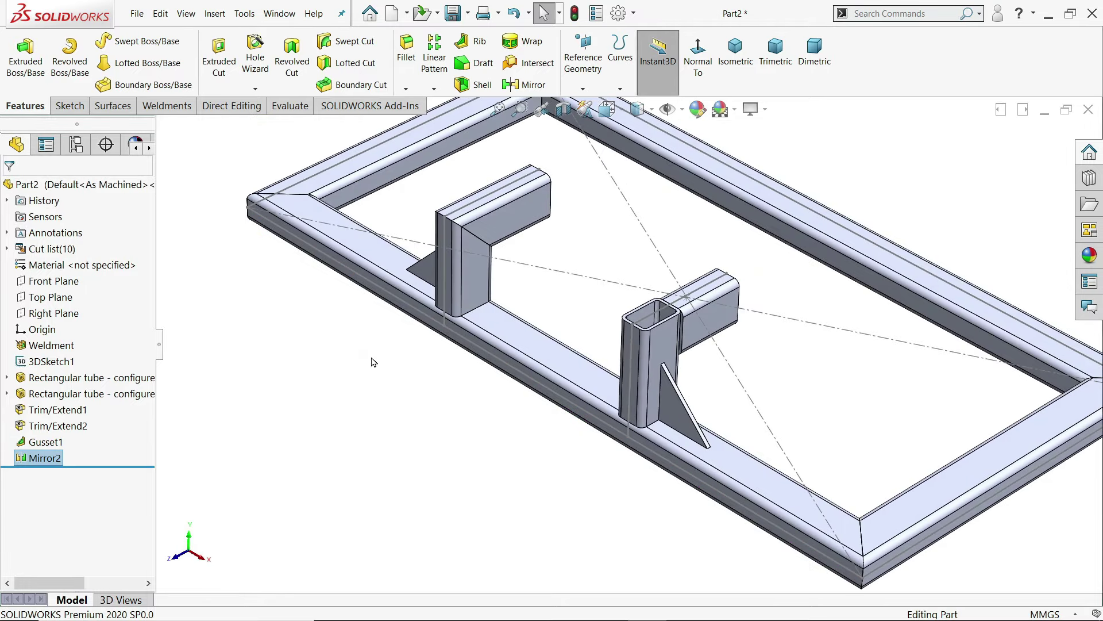
- Start an End Cap on the open top end face of the right bracket's vertical tube
click(167, 105)
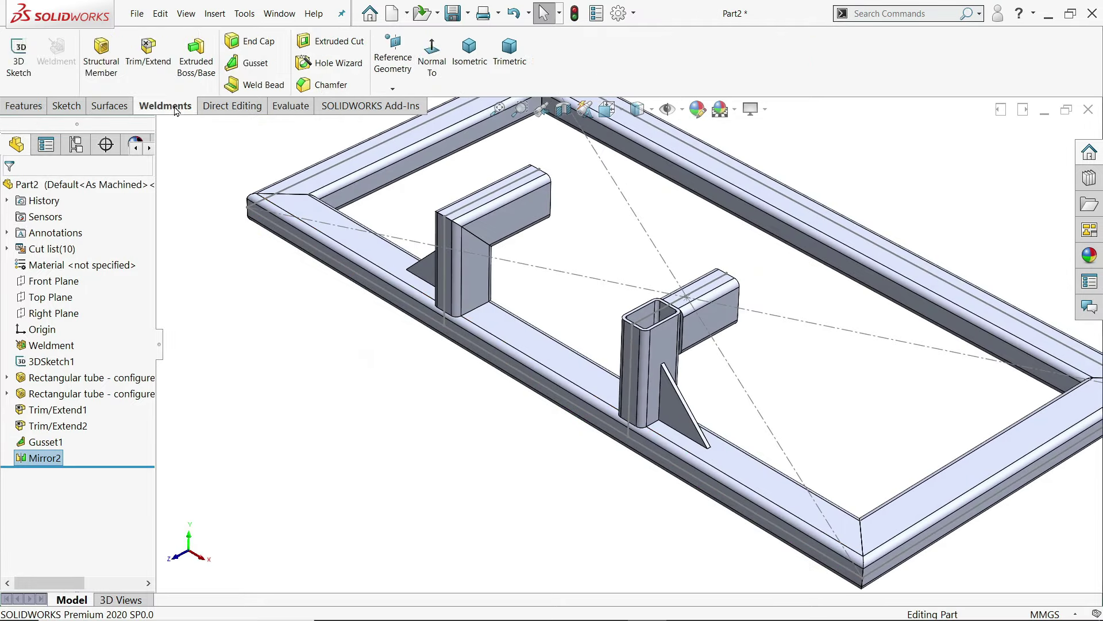
click(253, 42)
scroll(655, 313, down, 5)
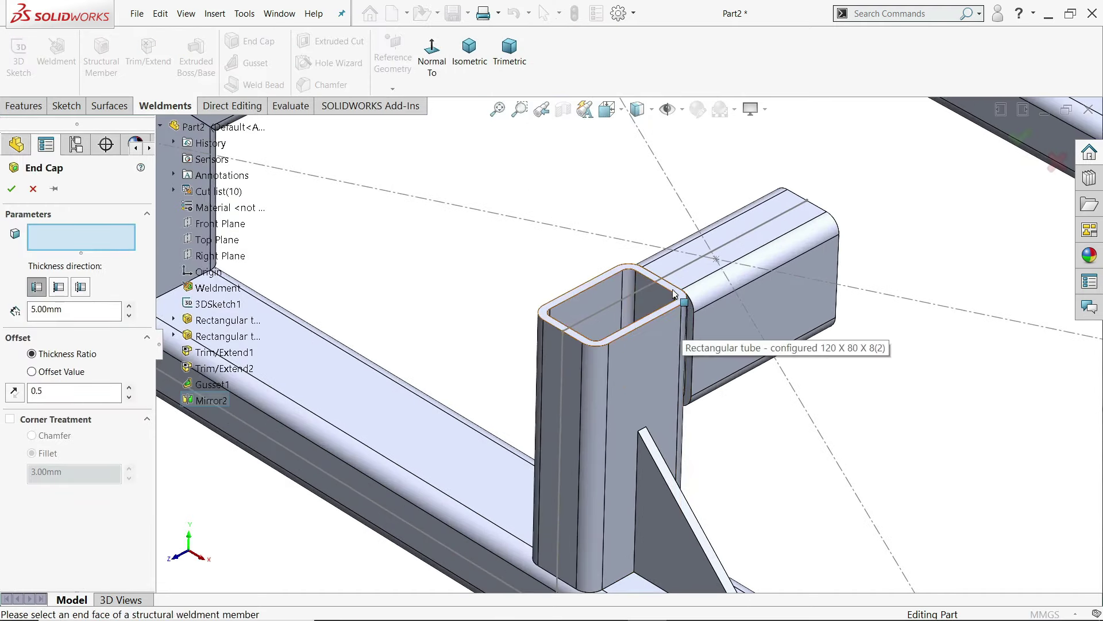
scroll(677, 312, down, 2)
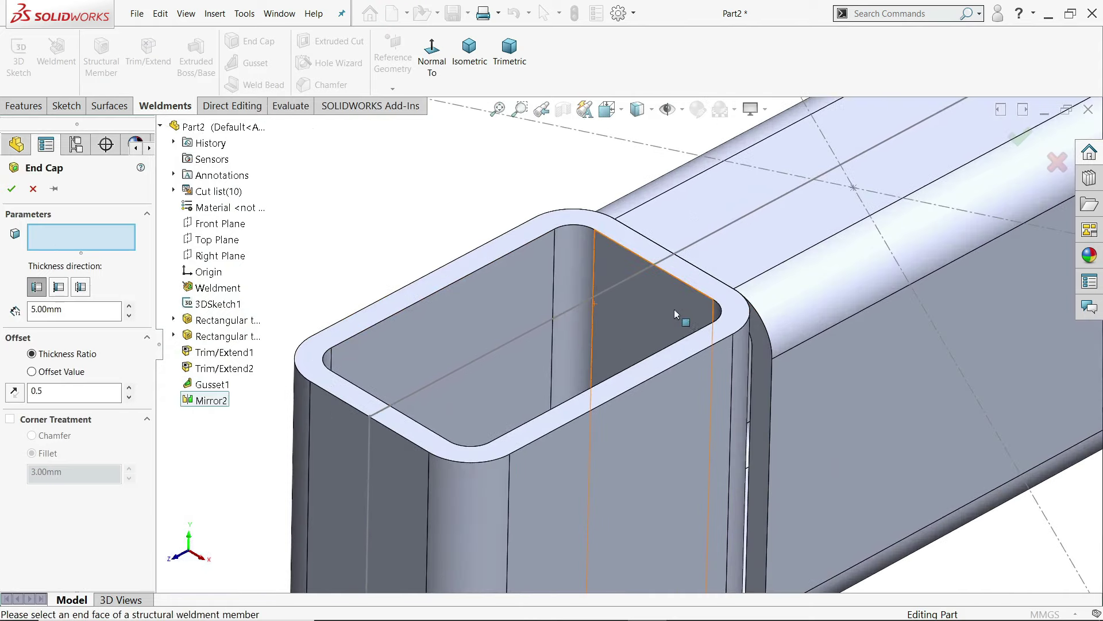
click(715, 295)
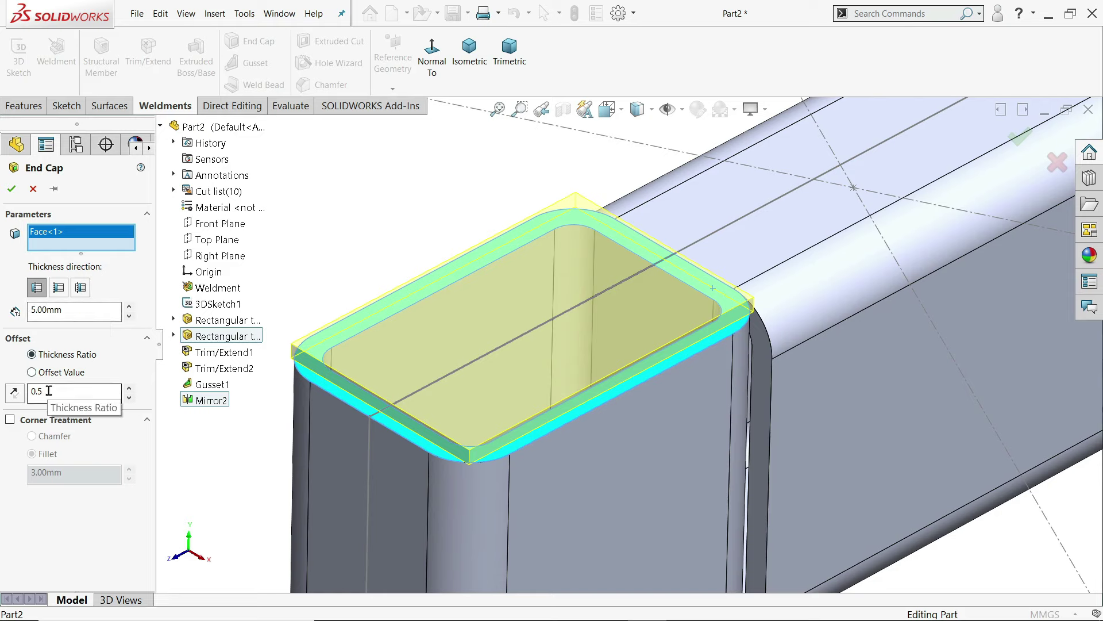
- Turn on corner treatment for the end cap and set its corner fillet radius to 12 mm
middle_drag(342, 412, 402, 417)
scroll(446, 420, down, 5)
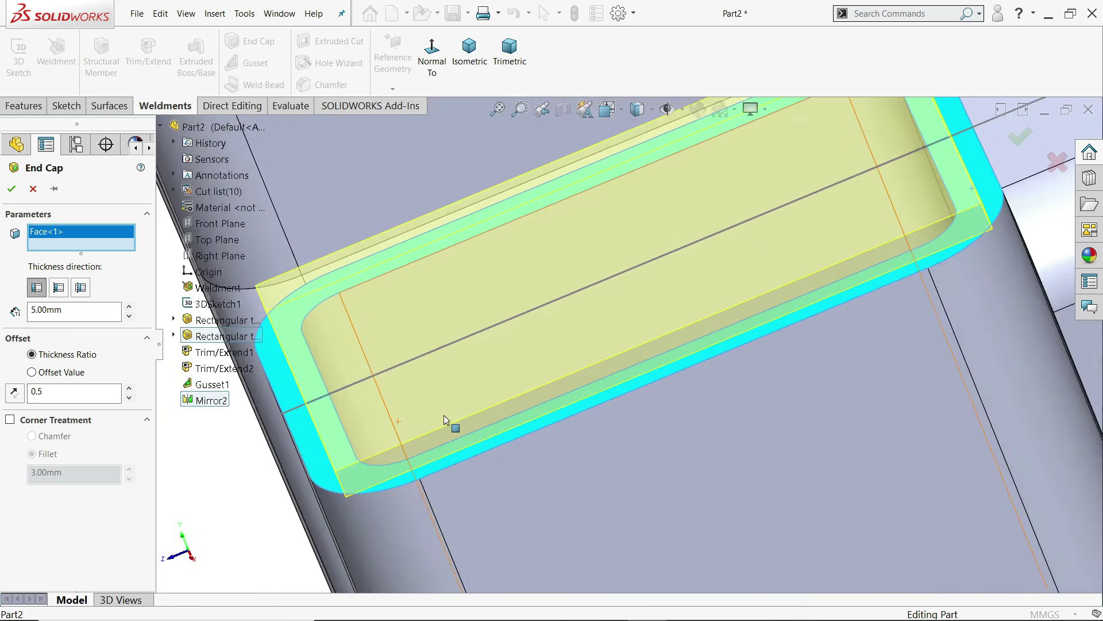
scroll(279, 419, down, 2)
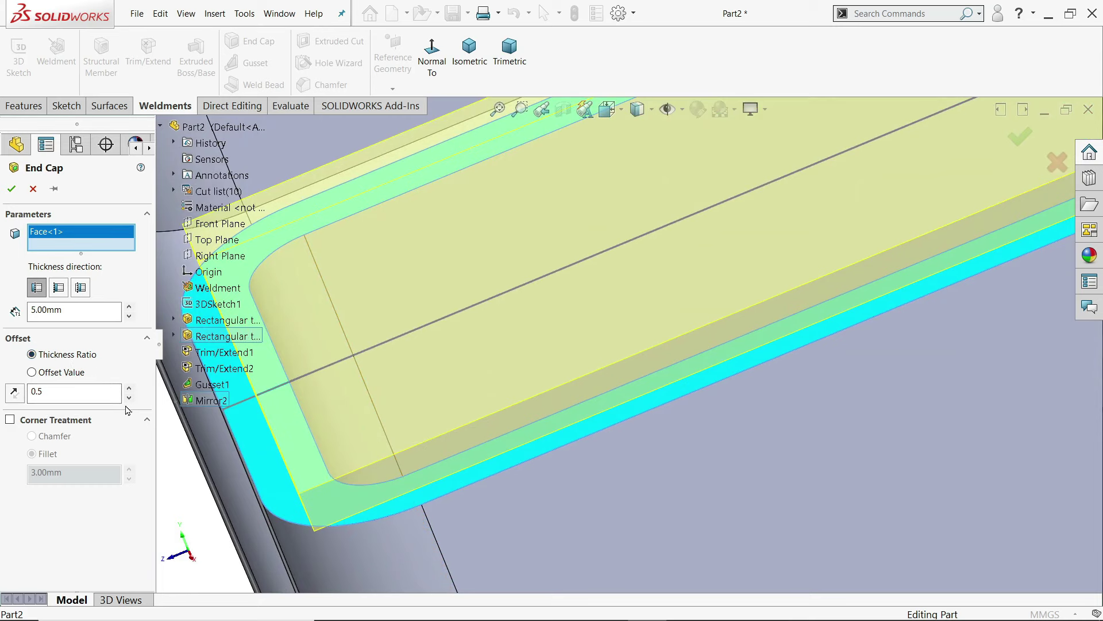
scroll(330, 435, up, 2)
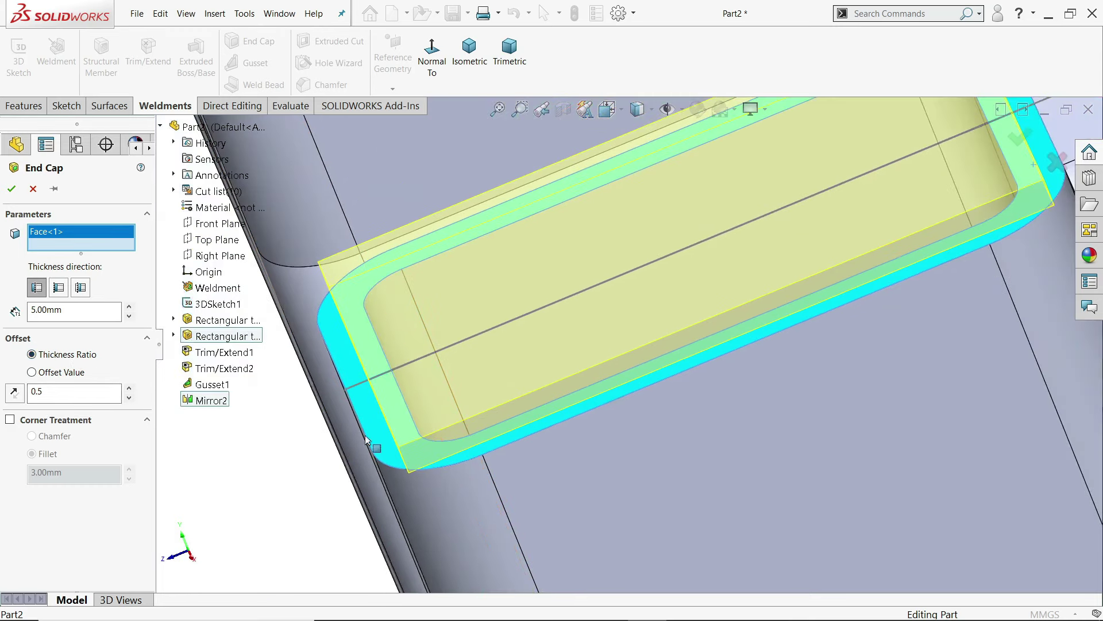
click(10, 420)
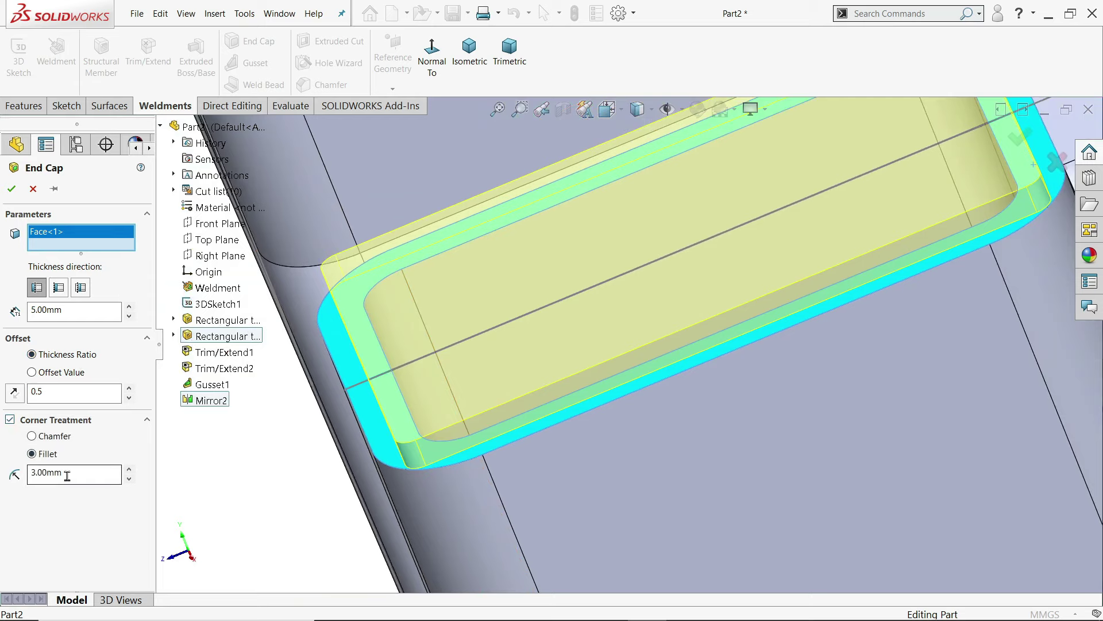
drag(68, 476, 21, 462)
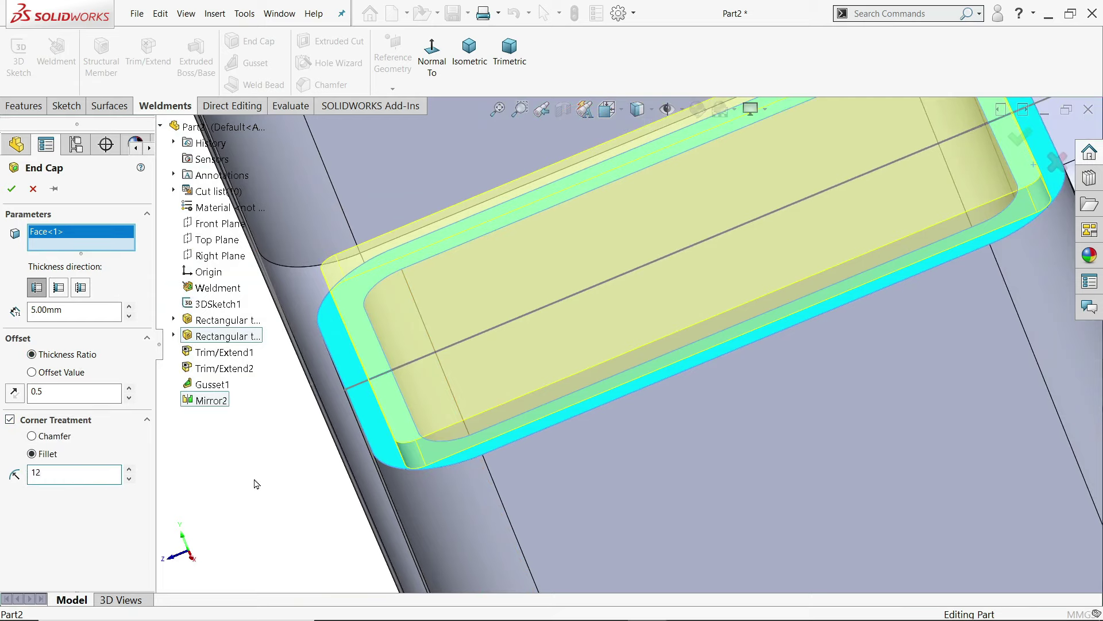
key(Return)
- Inspect the end cap preview's rounded corners against the tube's top edge
scroll(370, 455, down, 5)
scroll(395, 484, up, 5)
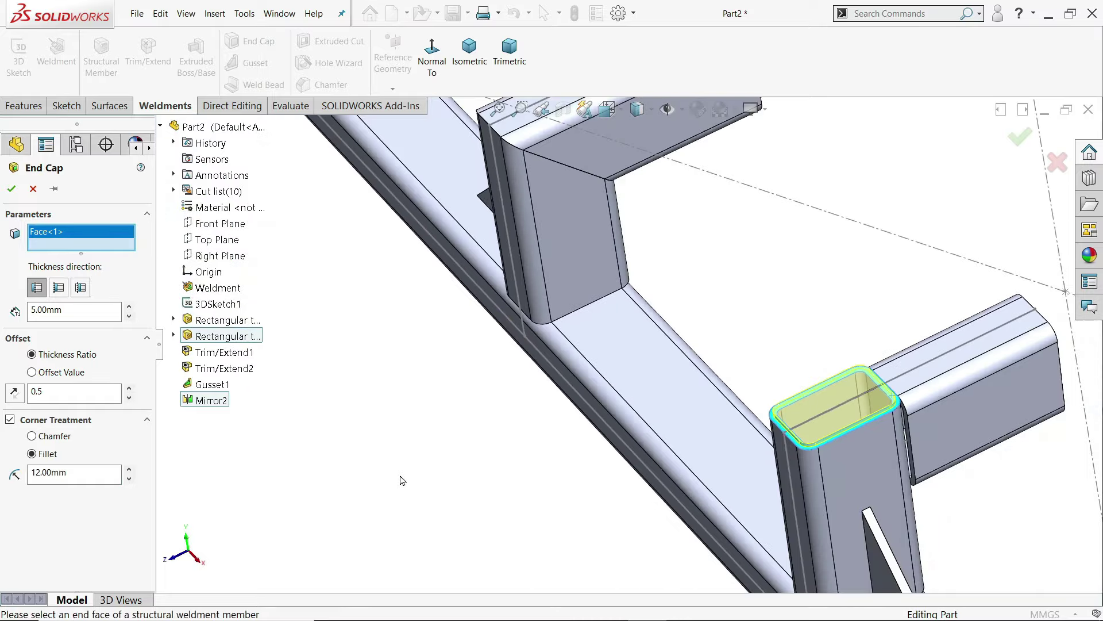
scroll(604, 424, down, 6)
scroll(603, 424, down, 2)
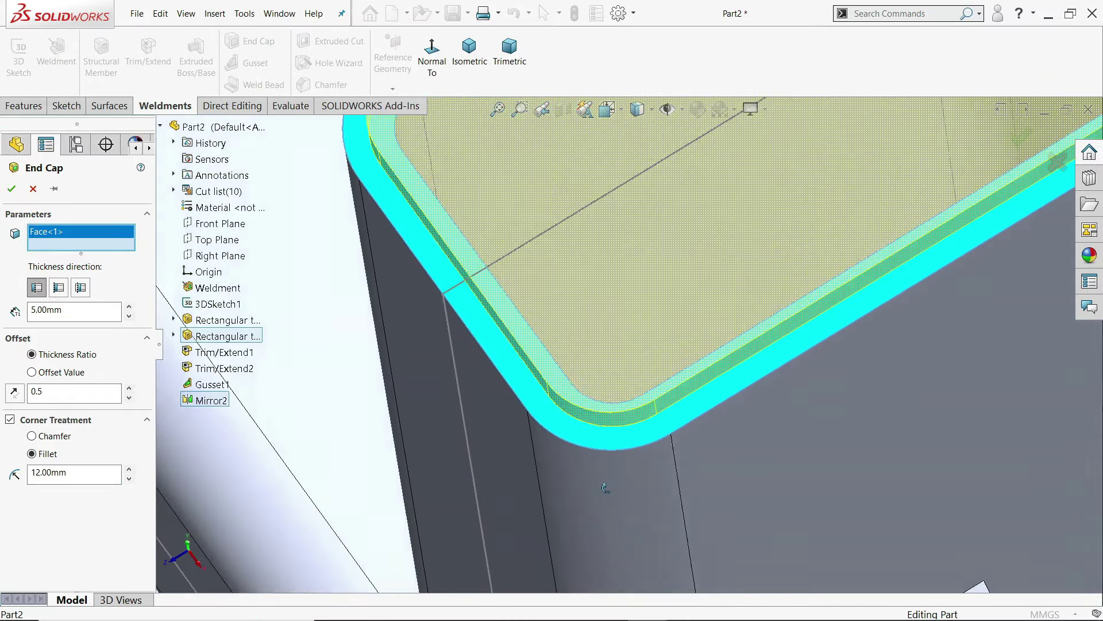
scroll(604, 423, up, 3)
scroll(606, 423, down, 3)
scroll(608, 422, up, 2)
scroll(608, 423, up, 4)
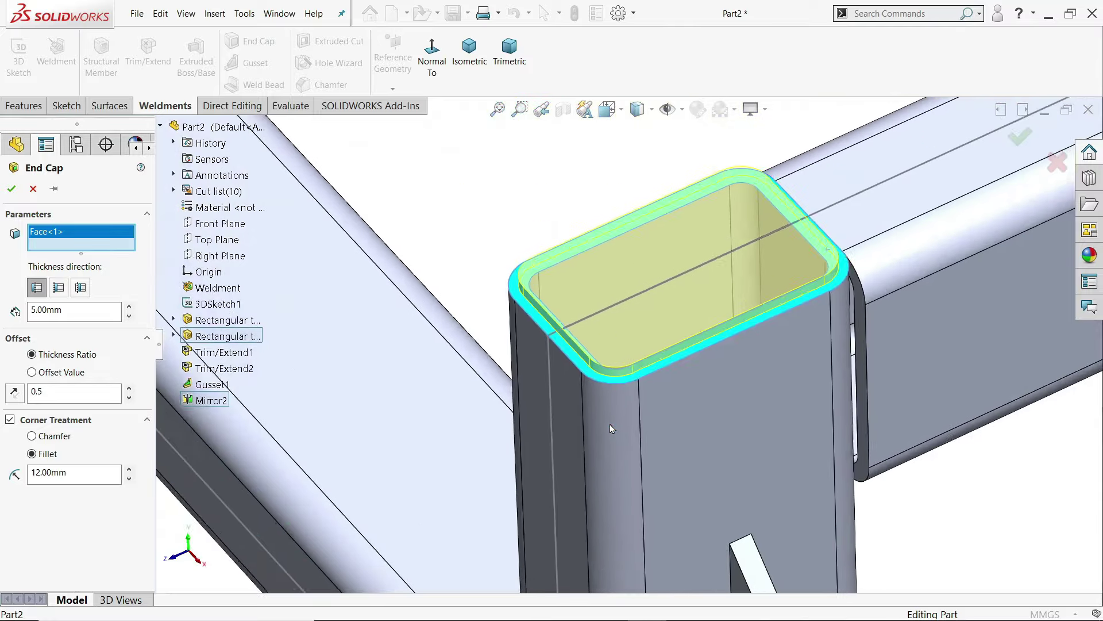
- Add the open end face of the right bracket's horizontal arm to the end cap selection
scroll(679, 249, up, 3)
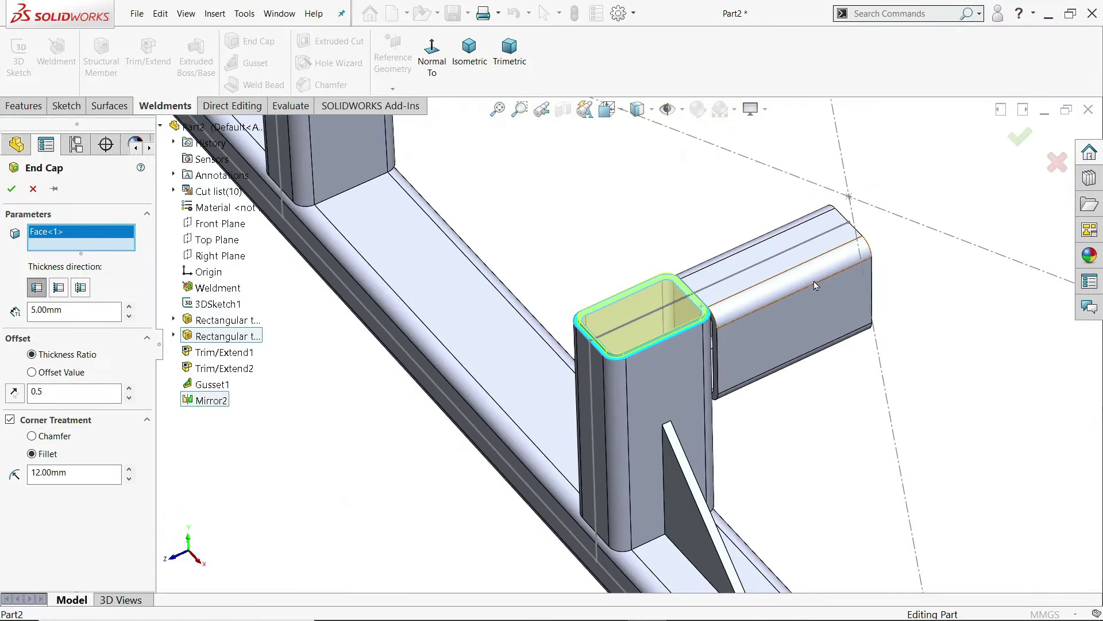
middle_drag(678, 249, 804, 265)
scroll(862, 267, down, 4)
click(886, 270)
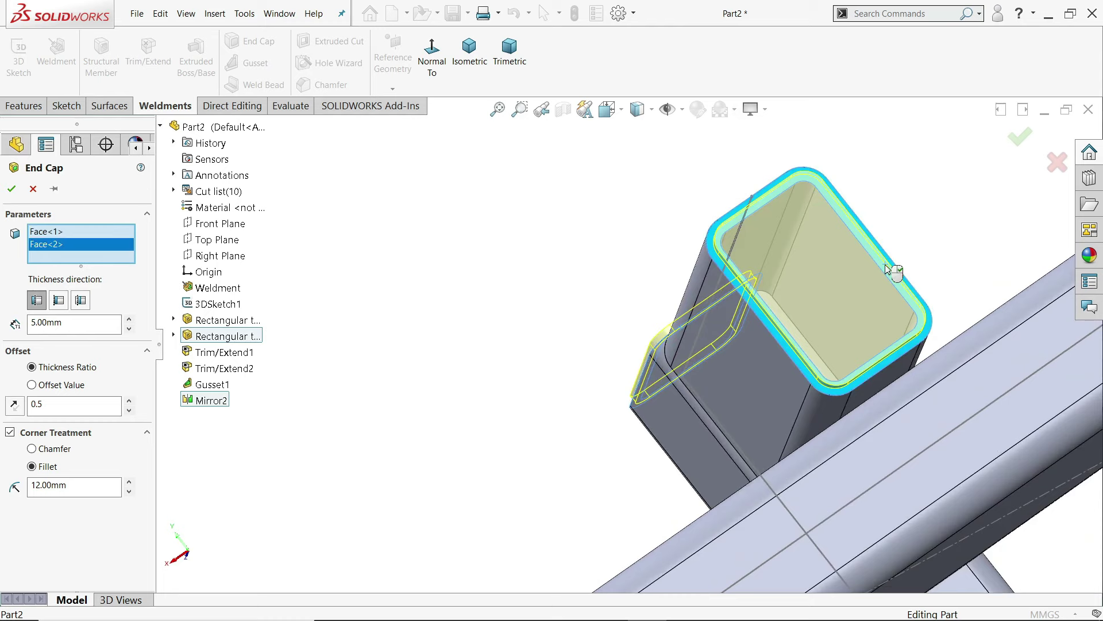
- Include the open end face of the left bracket's horizontal arm and complete the 5 mm thick end caps
scroll(887, 270, up, 4)
scroll(887, 193, down, 5)
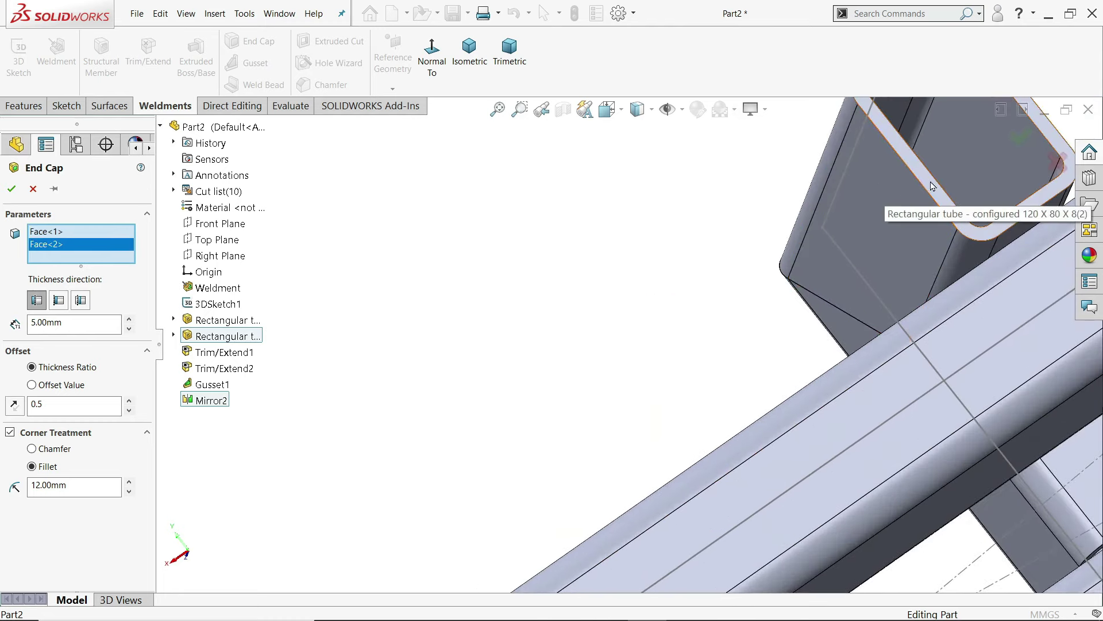
click(909, 189)
scroll(605, 306, up, 5)
scroll(604, 306, up, 3)
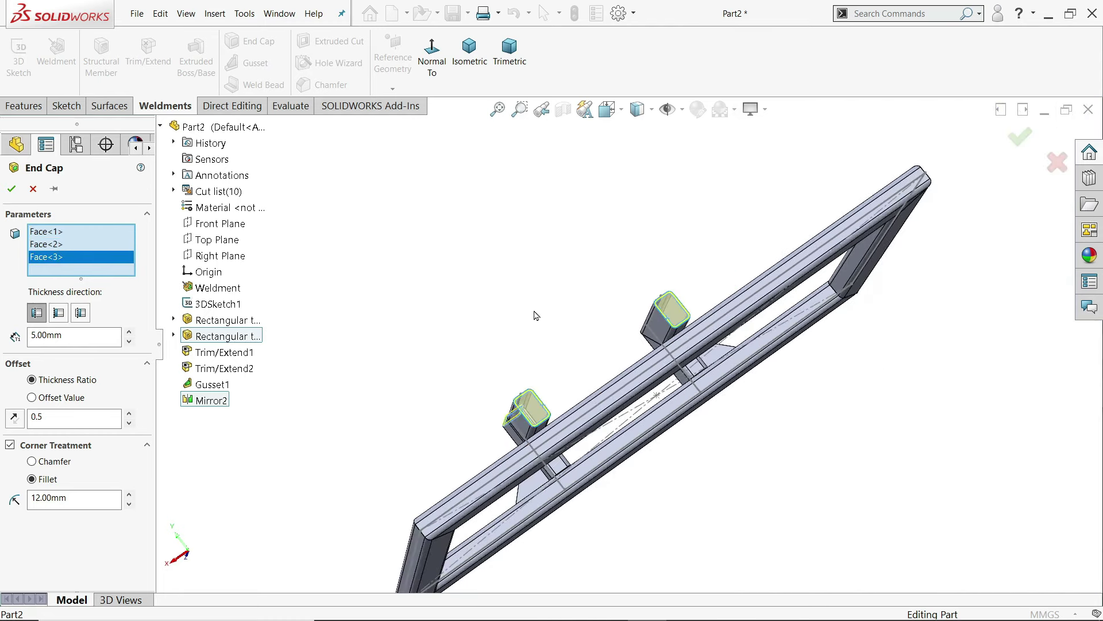
middle_drag(534, 311, 706, 305)
scroll(706, 305, up, 3)
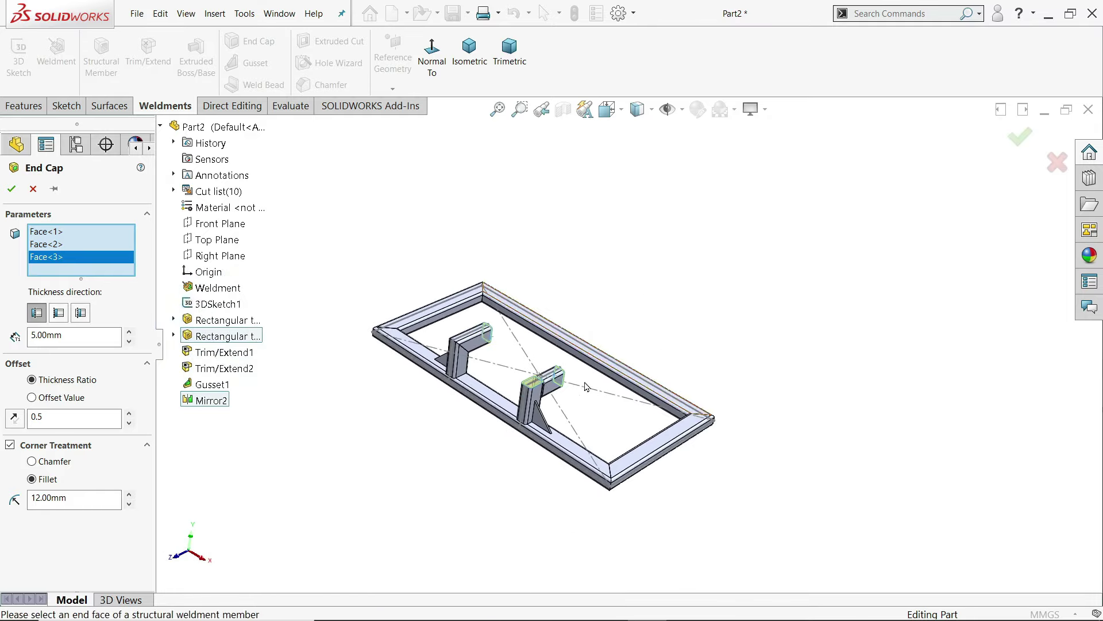
scroll(504, 362, down, 5)
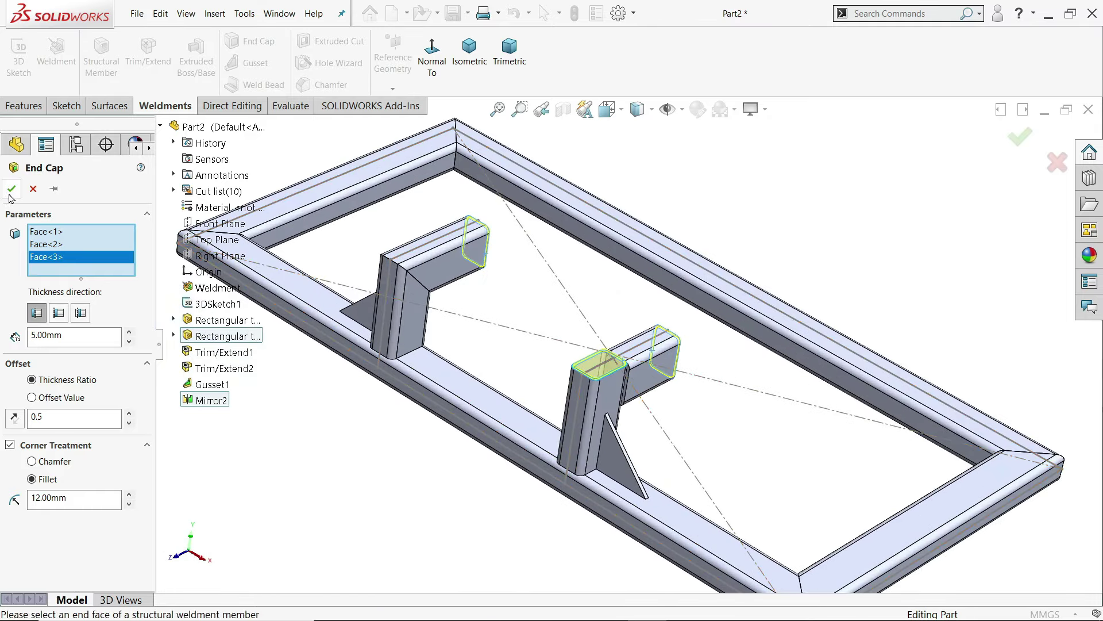
click(11, 189)
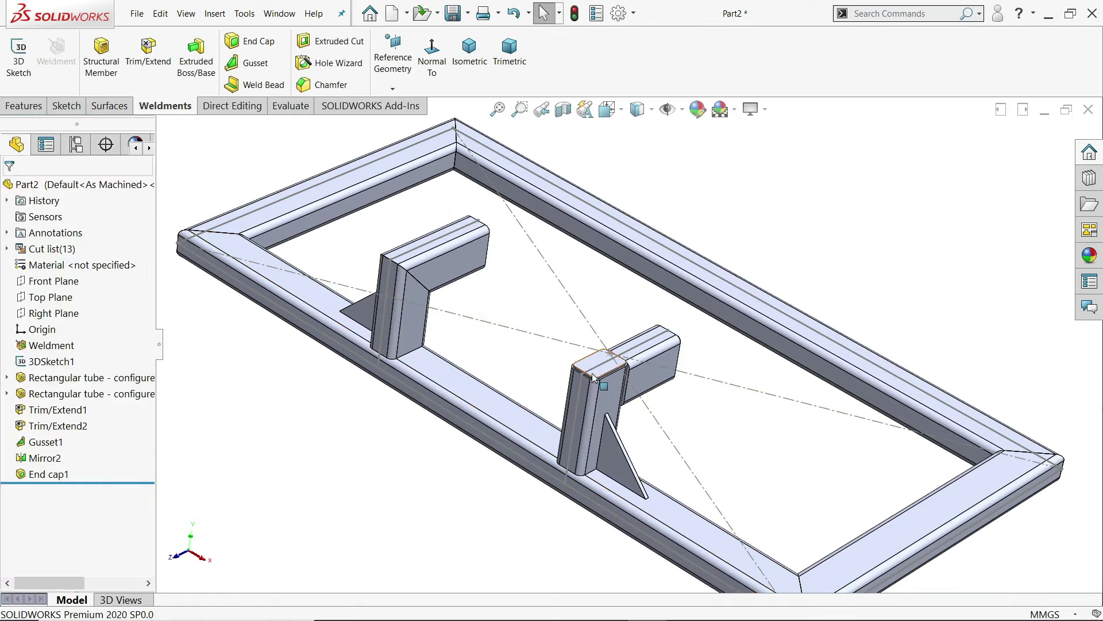
- Hide the 3D layout sketch so that only the frame's solid bodies are displayed
middle_drag(517, 310, 570, 380)
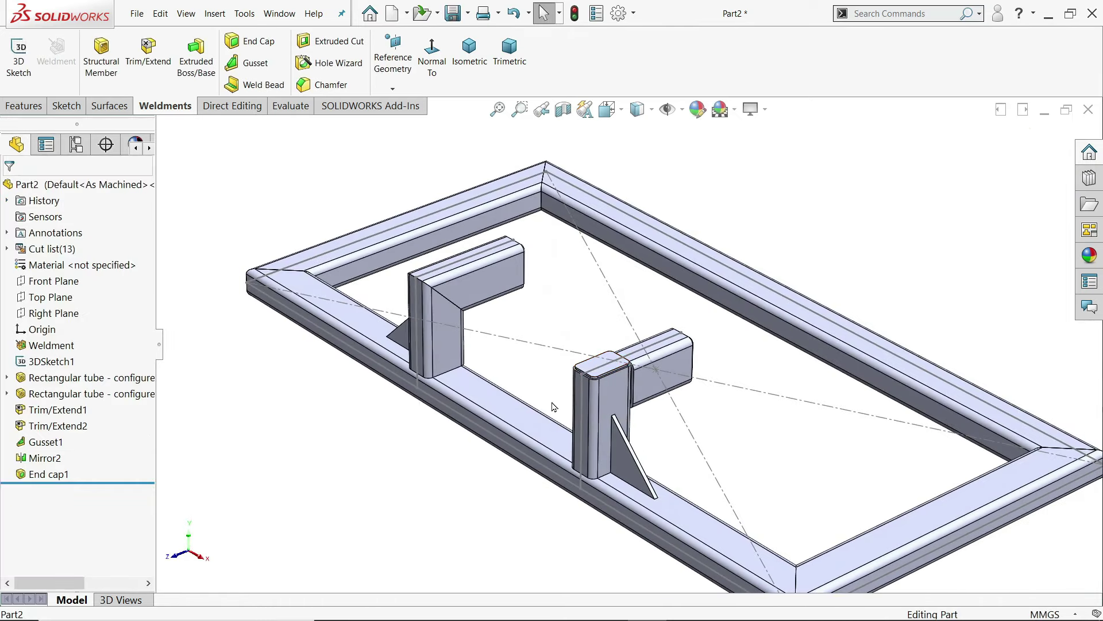
click(686, 425)
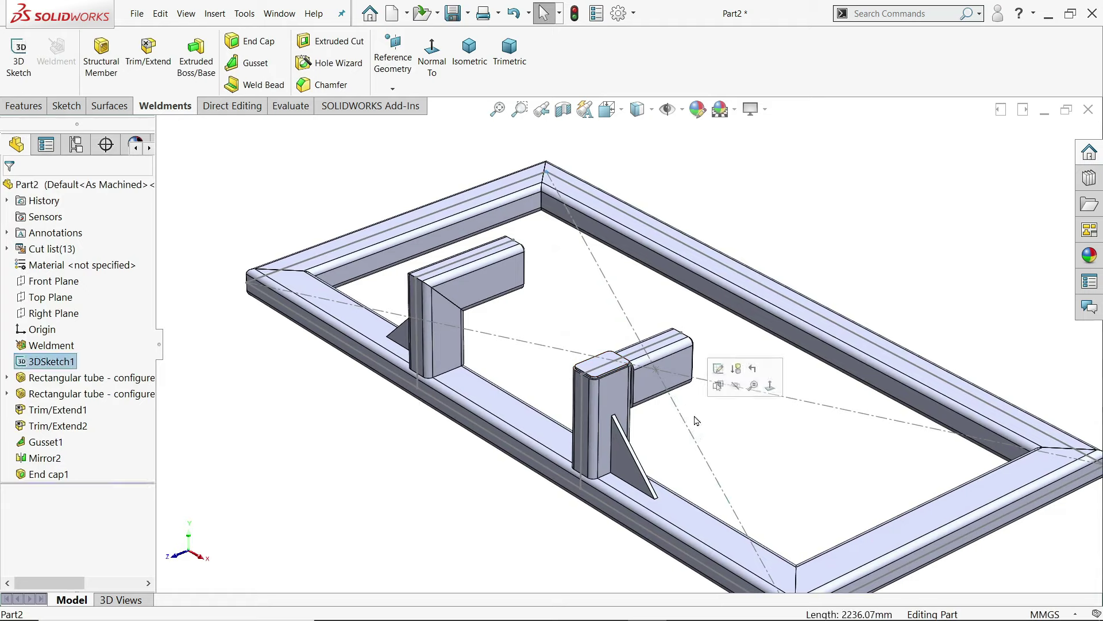
click(736, 386)
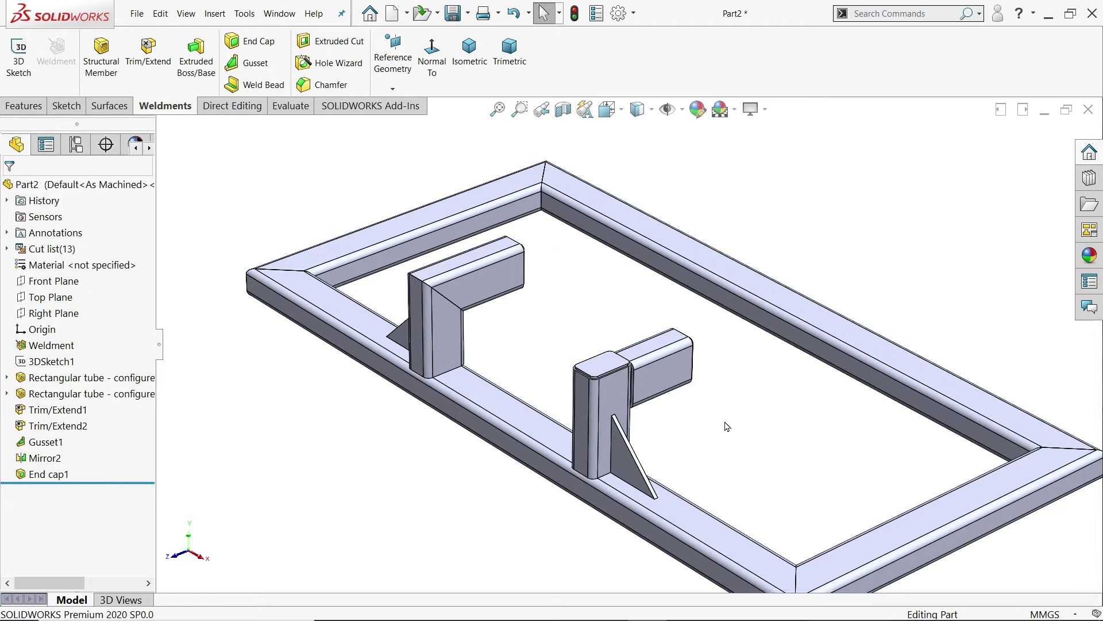
scroll(592, 339, up, 2)
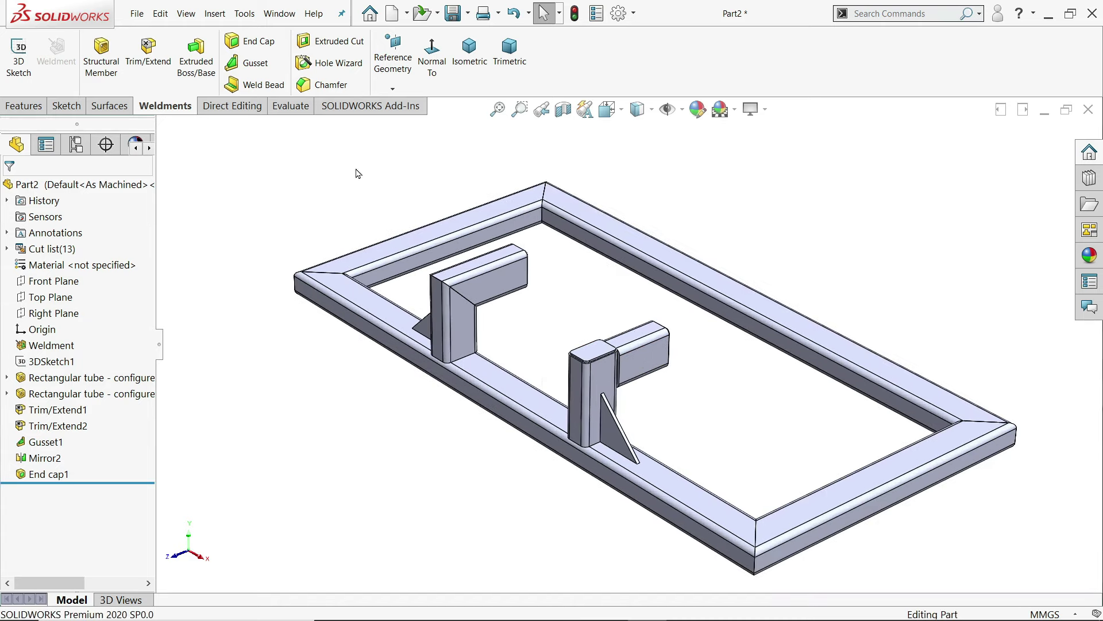
- Start a body Mirror about the Front Plane and choose the vertical and horizontal tubes of both brackets
click(28, 107)
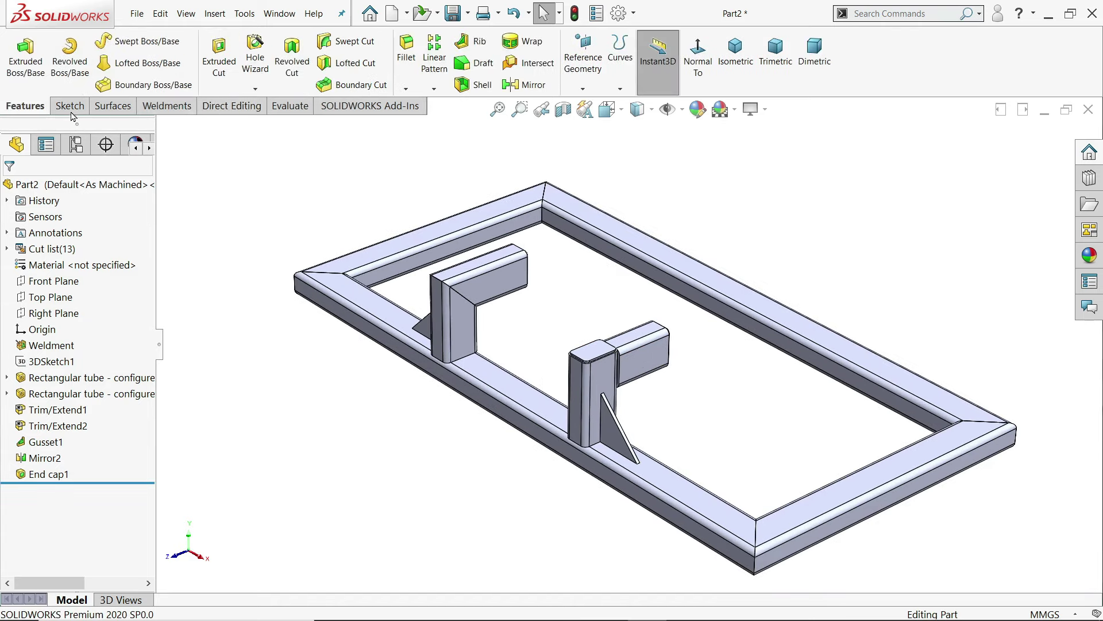
click(532, 85)
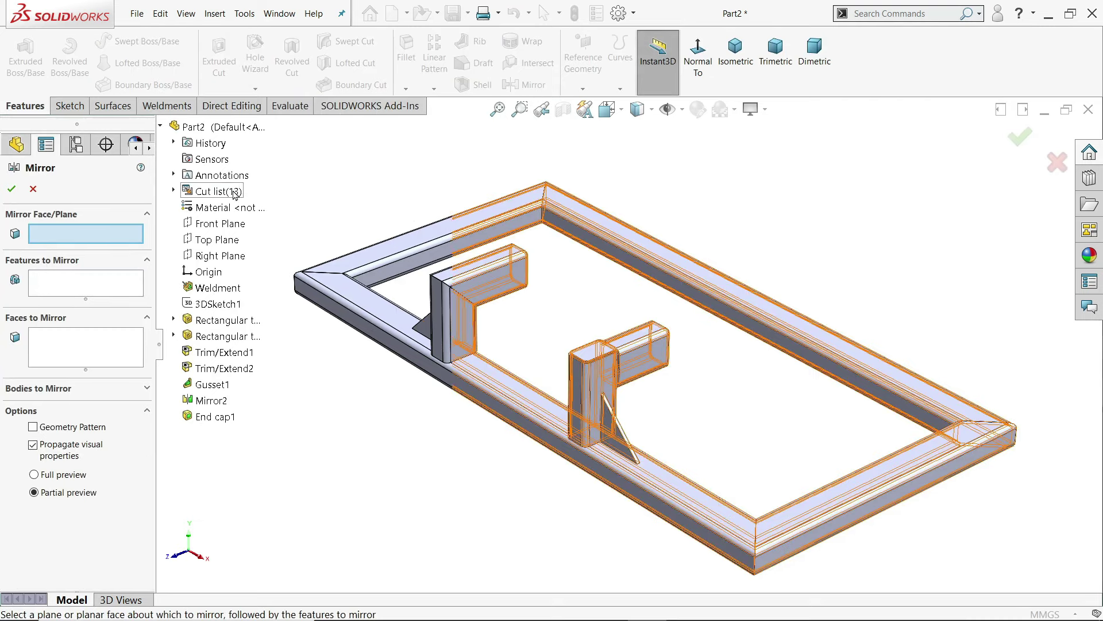
click(216, 225)
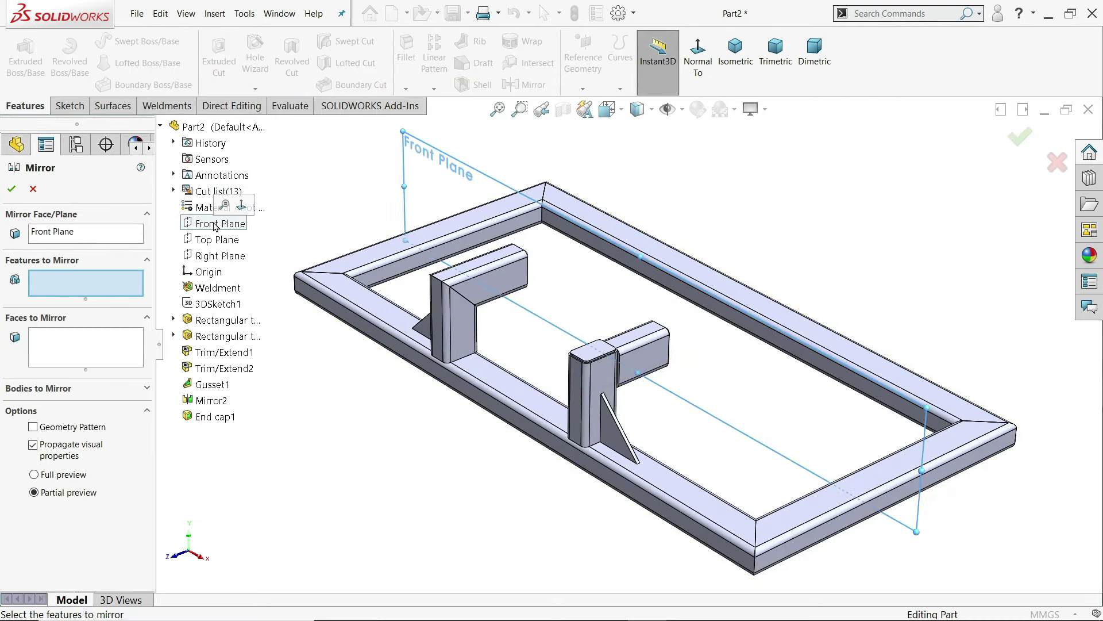
click(60, 388)
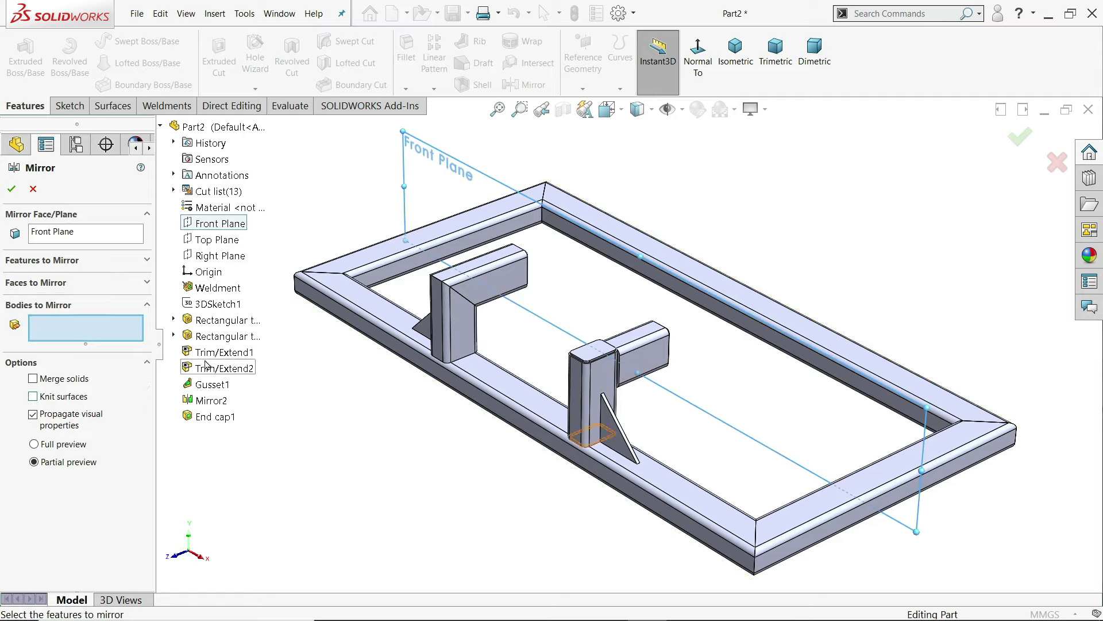
click(468, 325)
click(500, 290)
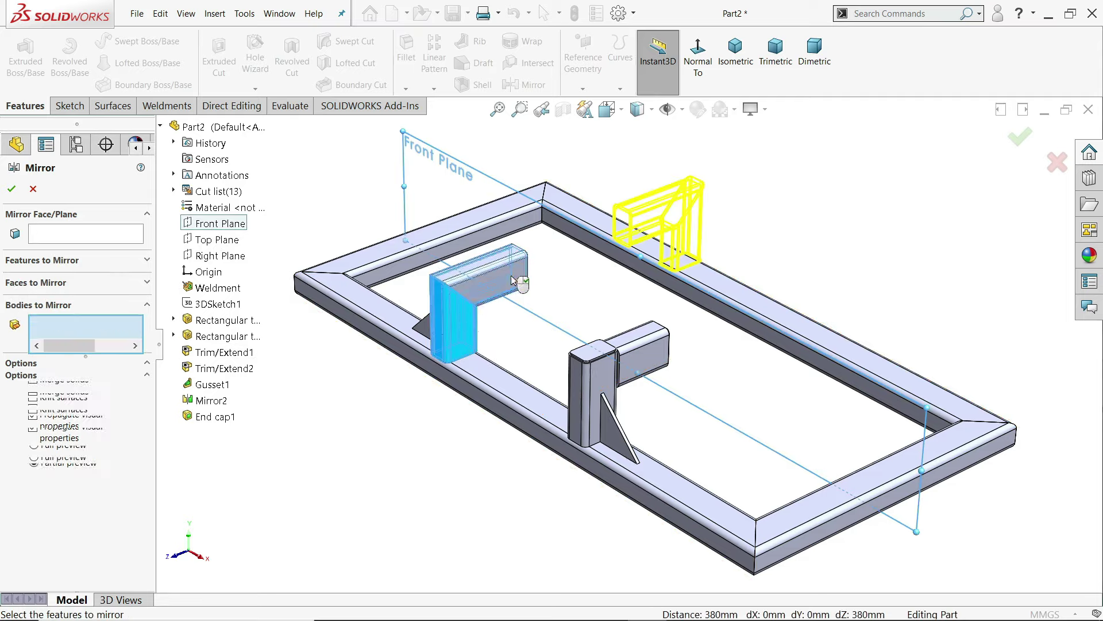
click(591, 396)
click(648, 357)
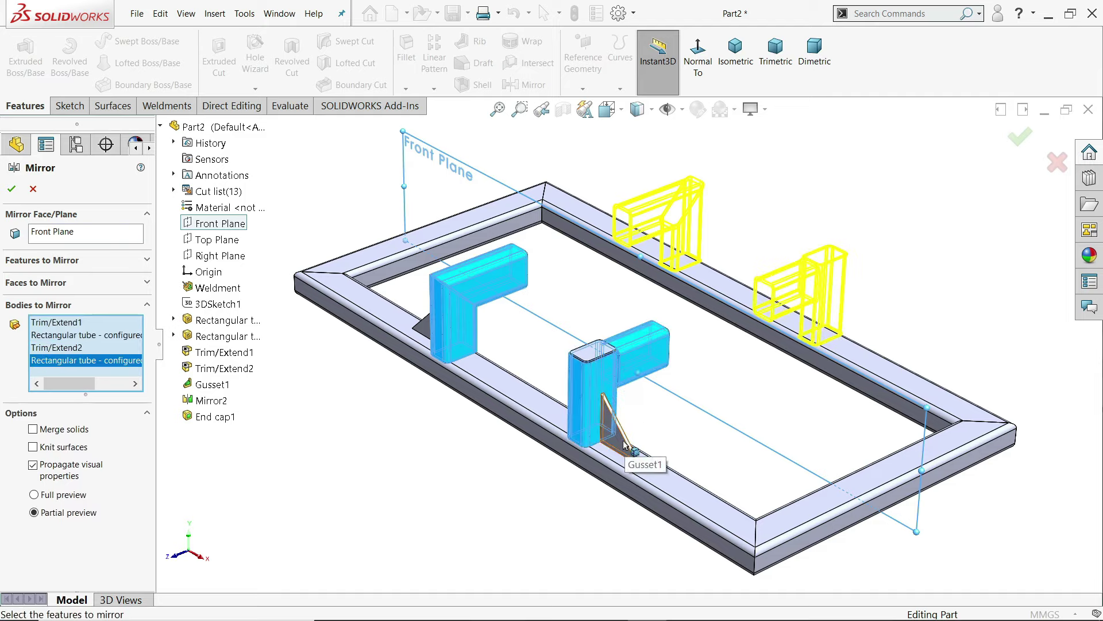
- Add the gussets of both brackets to the bodies being mirrored
click(626, 444)
middle_drag(535, 364, 490, 361)
click(362, 321)
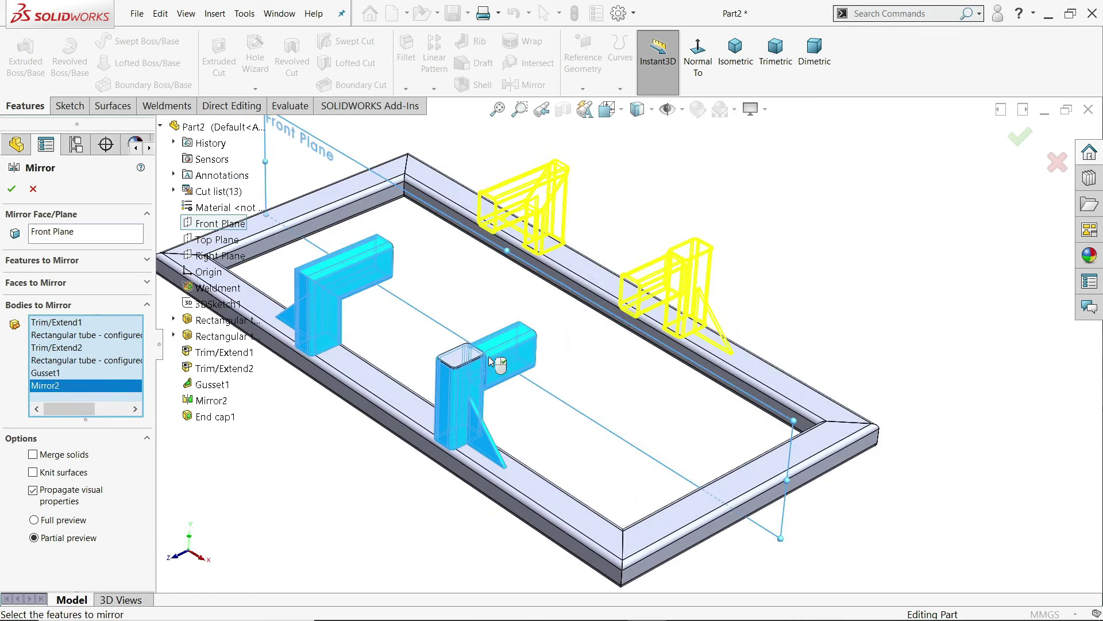
- Add all three end caps to the bodies being mirrored and complete the Mirror about the Front Plane
scroll(394, 282, down, 3)
click(630, 483)
scroll(632, 489, up, 2)
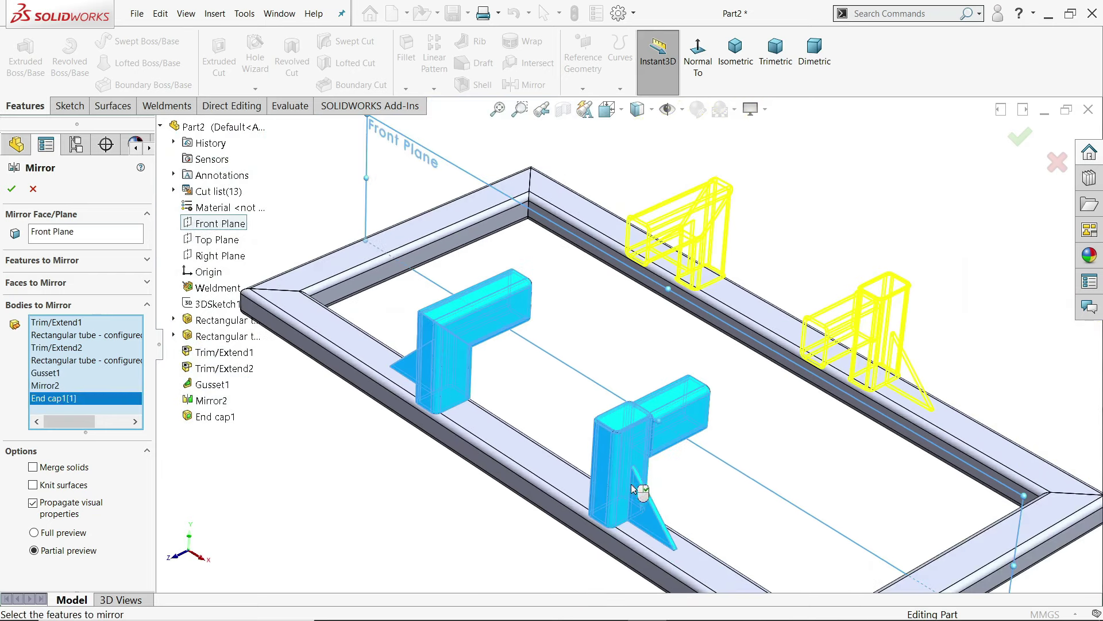
middle_drag(632, 489, 692, 435)
click(711, 409)
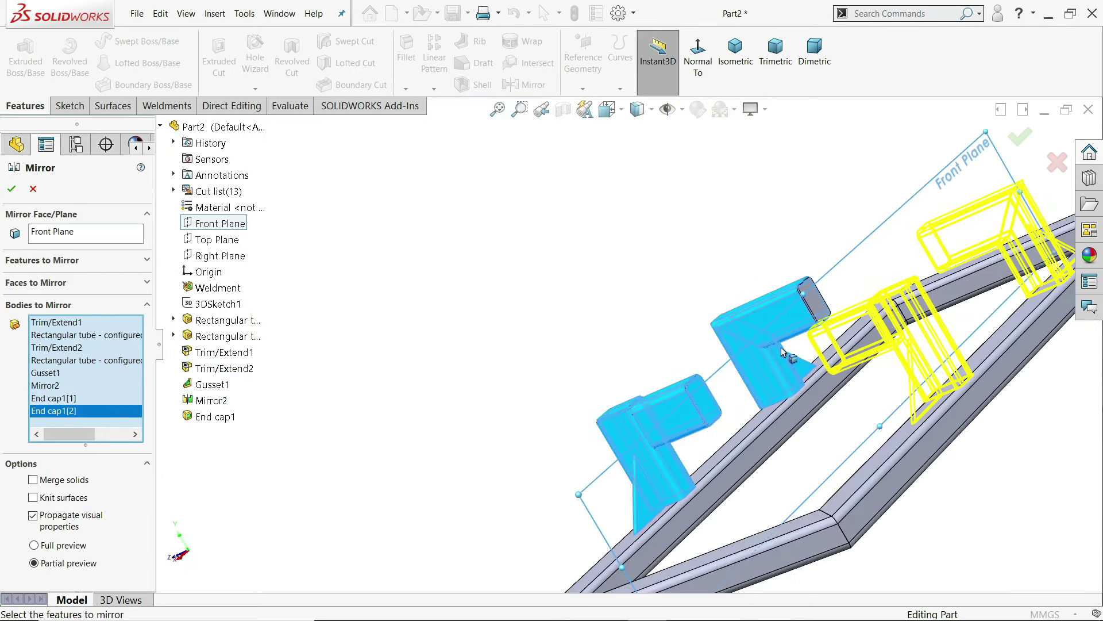
click(820, 303)
middle_drag(793, 362, 881, 384)
scroll(881, 384, up, 3)
scroll(632, 379, down, 3)
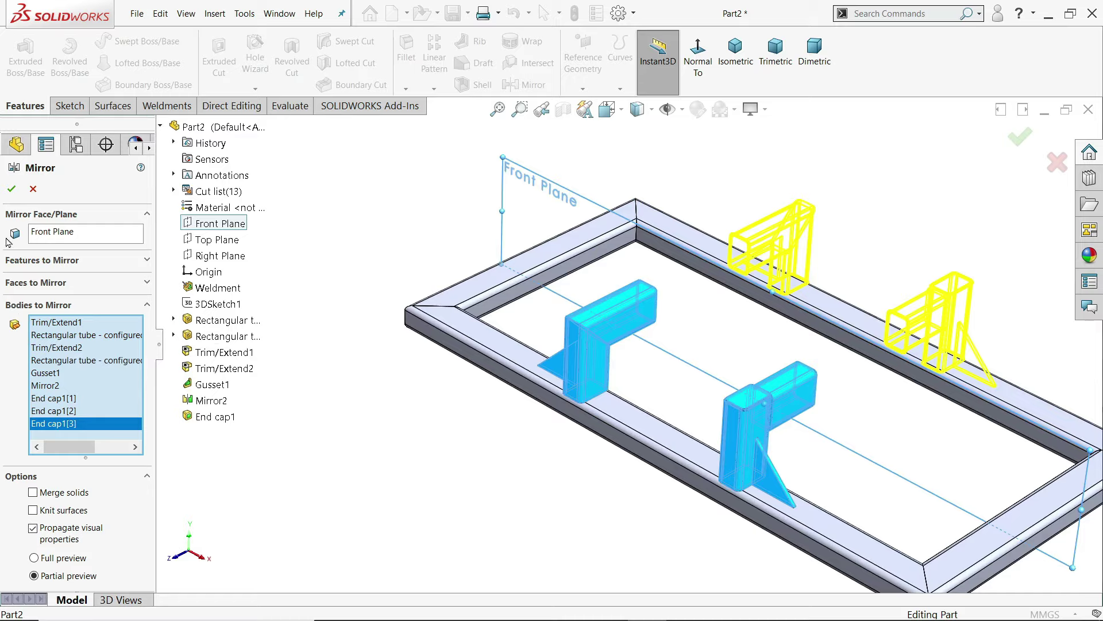
click(12, 189)
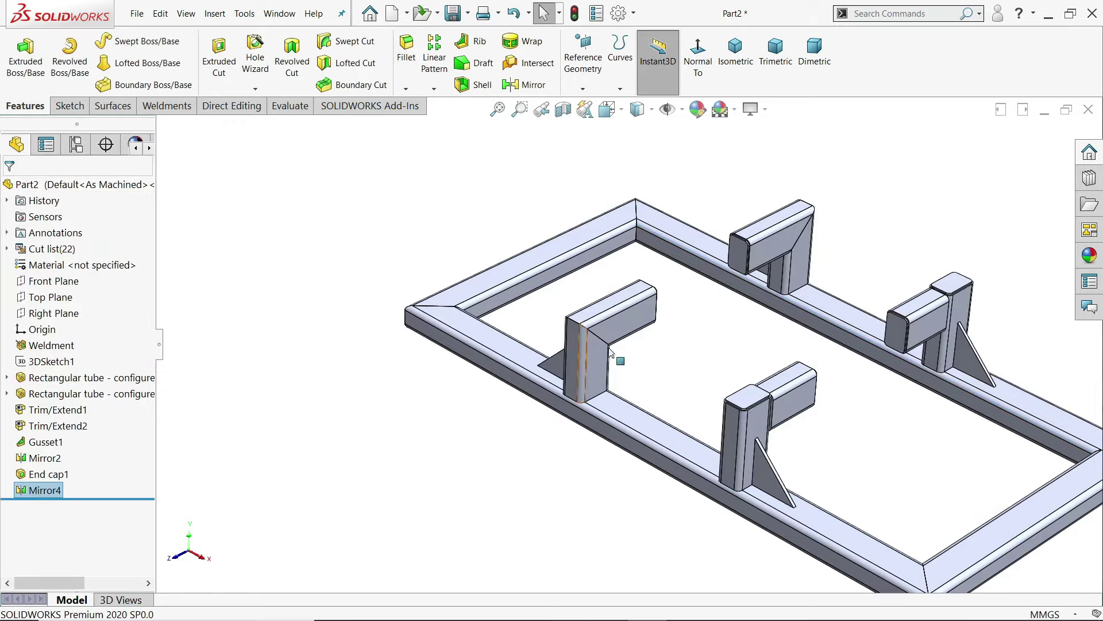
- Set the frame to the isometric view and turn off perspective display
mouse_move(661, 356)
middle_down()
mouse_move(695, 375)
mouse_move(619, 308)
mouse_move(652, 370)
mouse_move(647, 358)
mouse_move(718, 302)
middle_up()
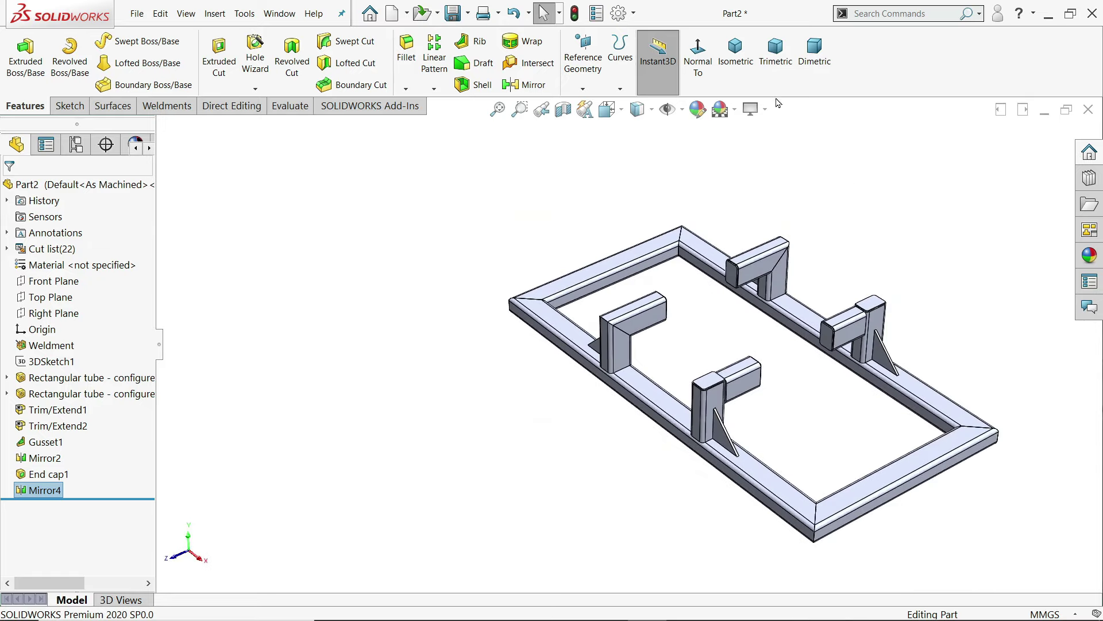
click(735, 52)
scroll(660, 382, down, 3)
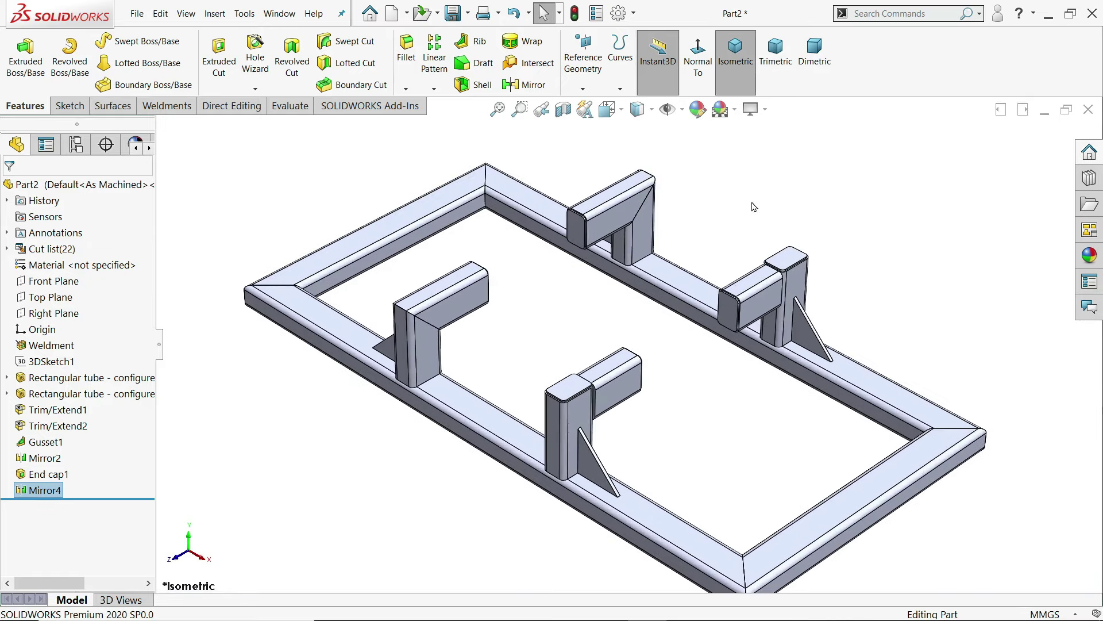
click(752, 109)
click(783, 178)
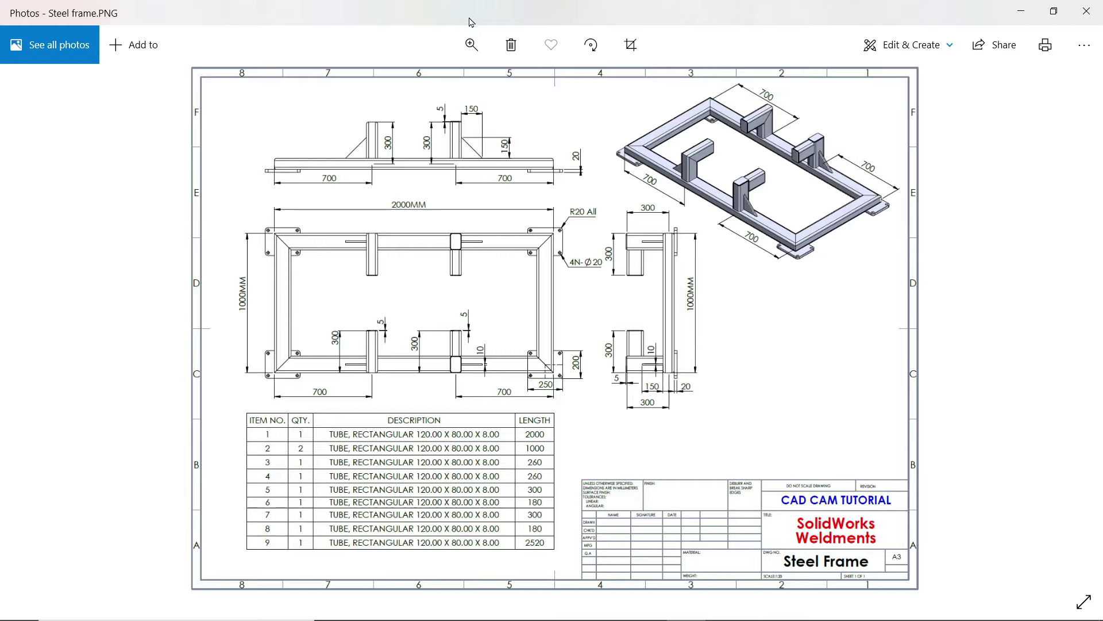
- Examine the corner base plate's size, thickness, corner radius and hole callouts in the Steel frame drawing, and return to SOLIDWORKS
click(472, 46)
drag(398, 86, 438, 87)
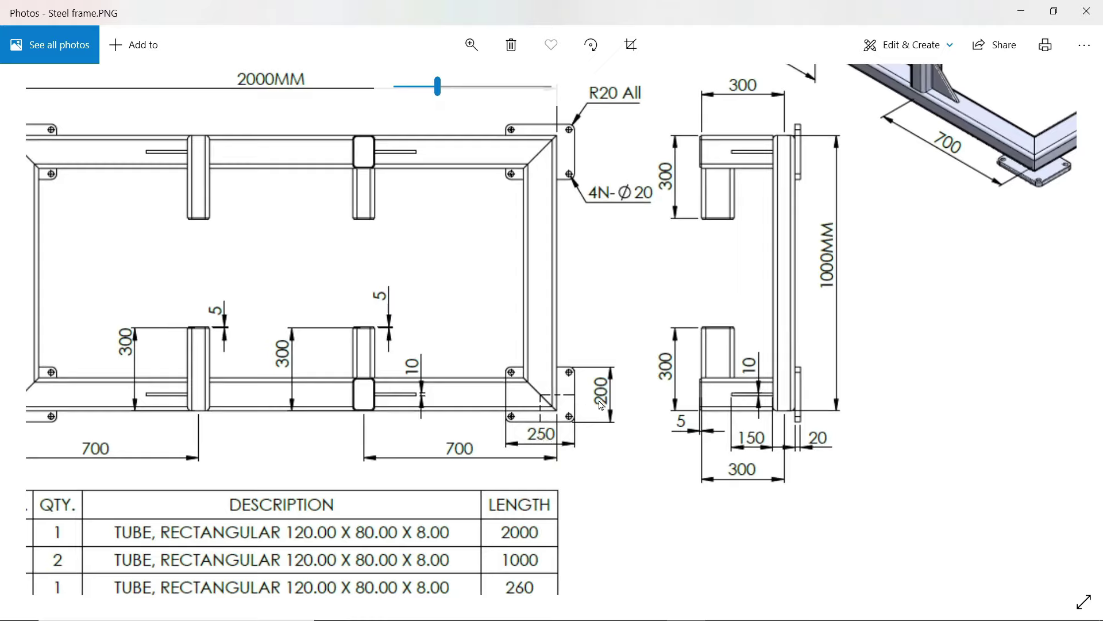
scroll(605, 262, up, 2)
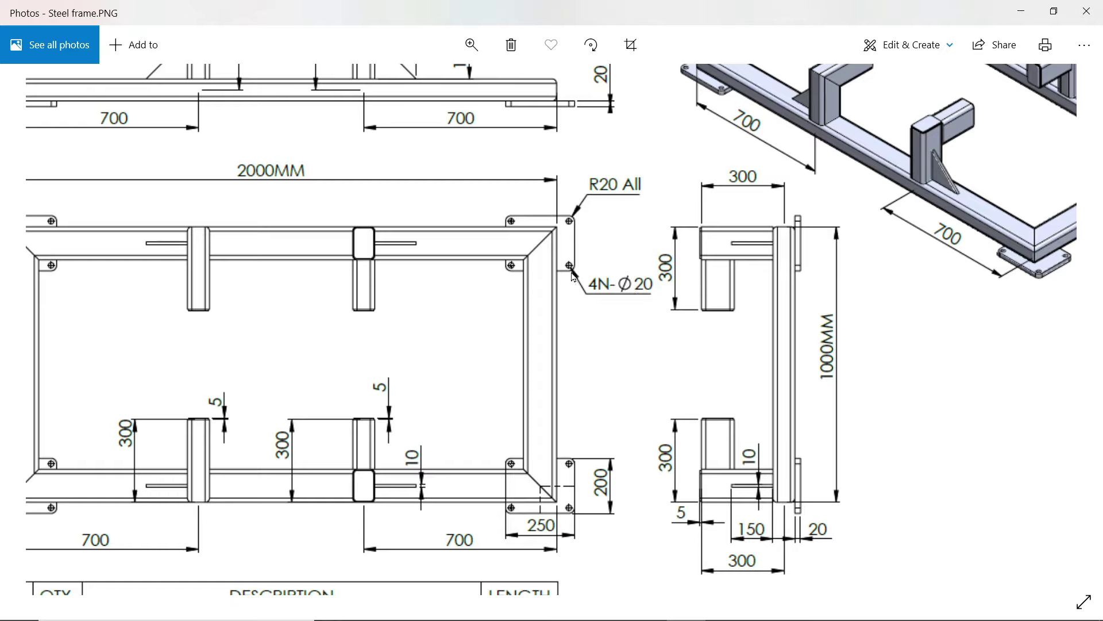
scroll(589, 293, down, 1)
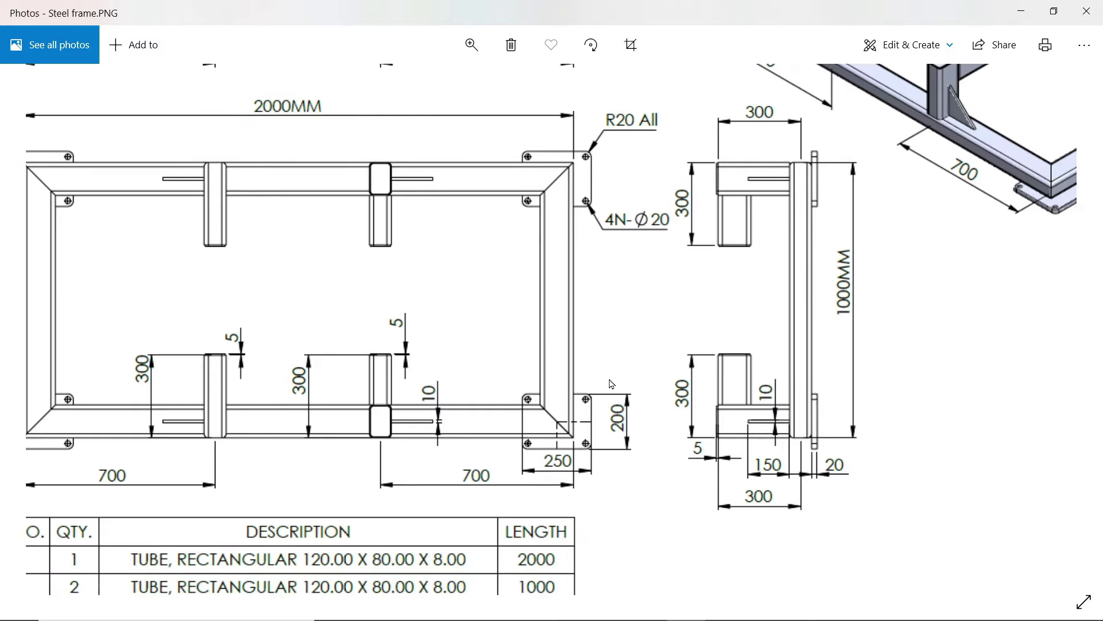
click(1024, 12)
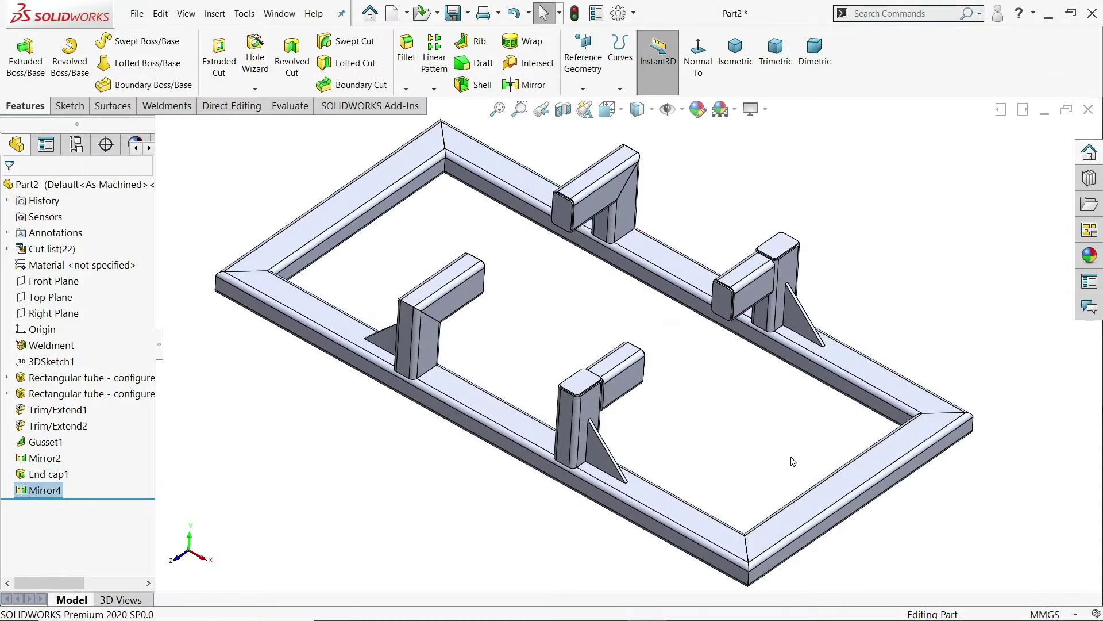
- Open a new sketch on the underside face of one of the base frame's long tubes
middle_drag(760, 496, 778, 271)
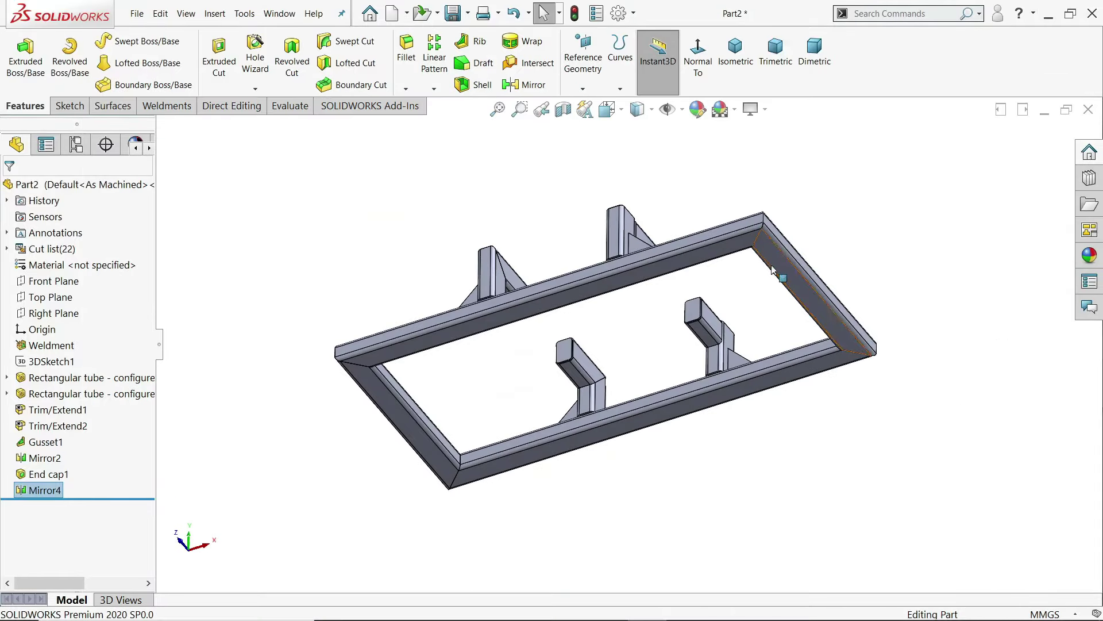
click(743, 251)
click(793, 216)
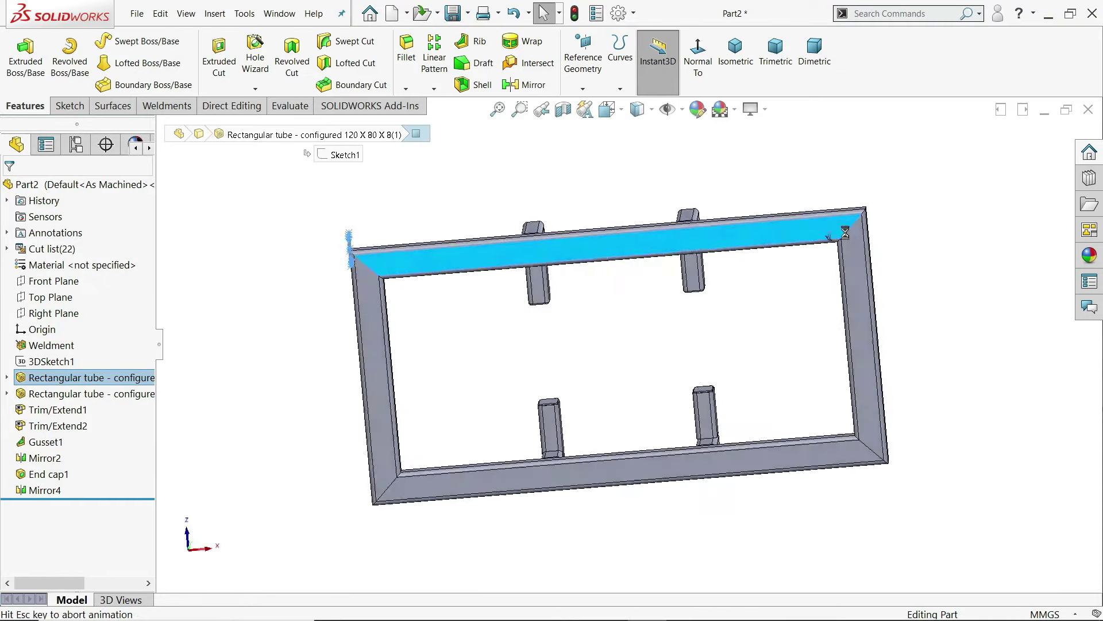
scroll(931, 263, down, 3)
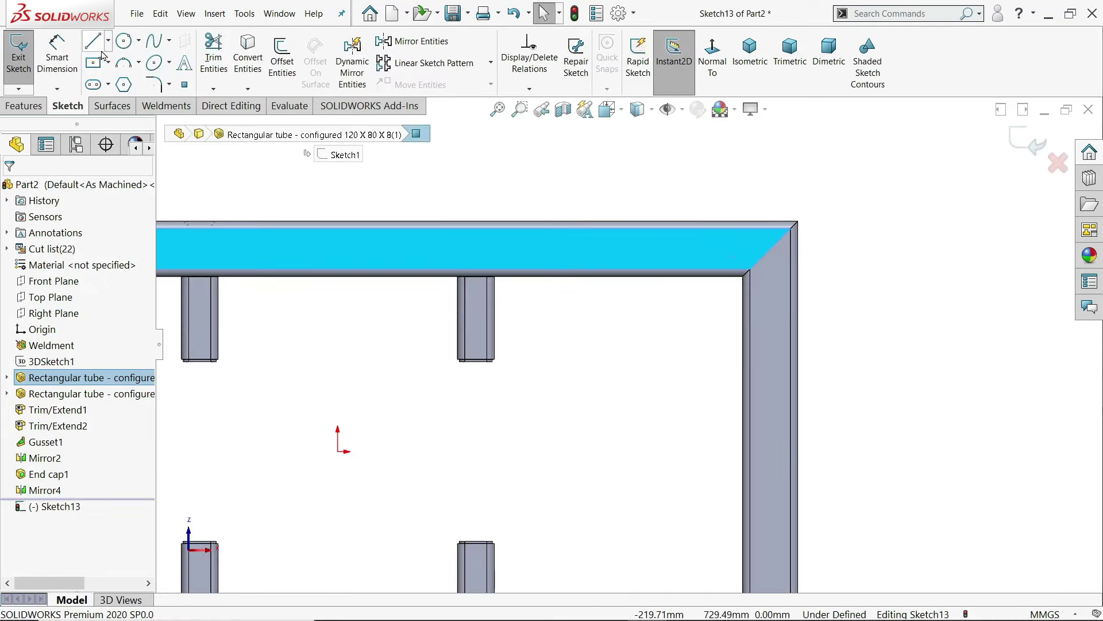
- Sketch a center rectangle 250 mm wide and 200 mm high, centred on the midpoint of the frame corner's mitre line
click(97, 71)
scroll(829, 313, down, 2)
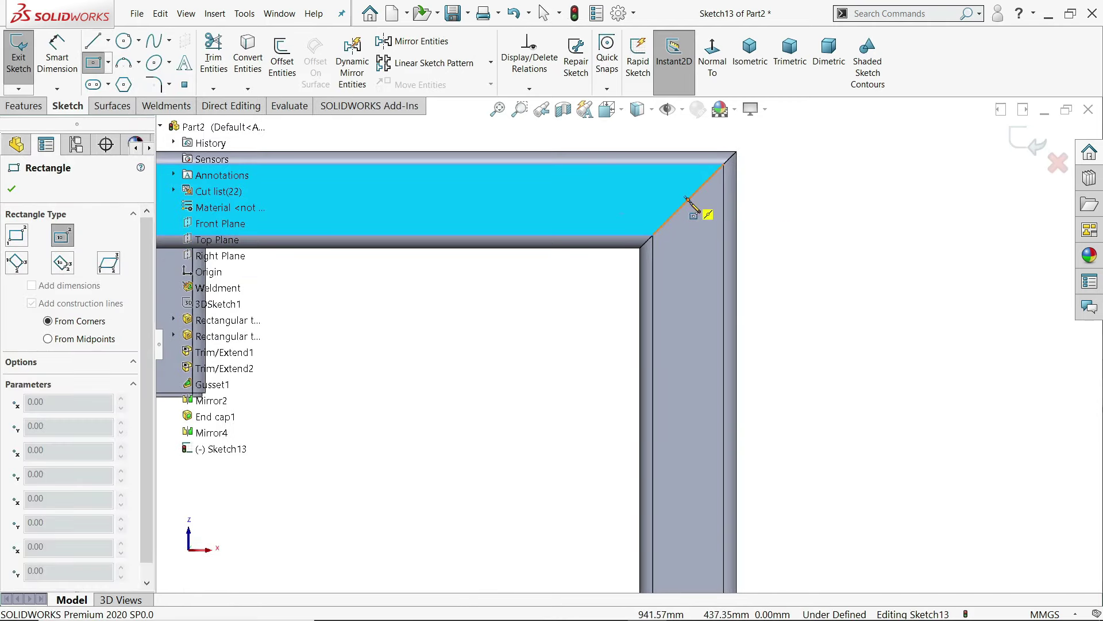
click(583, 267)
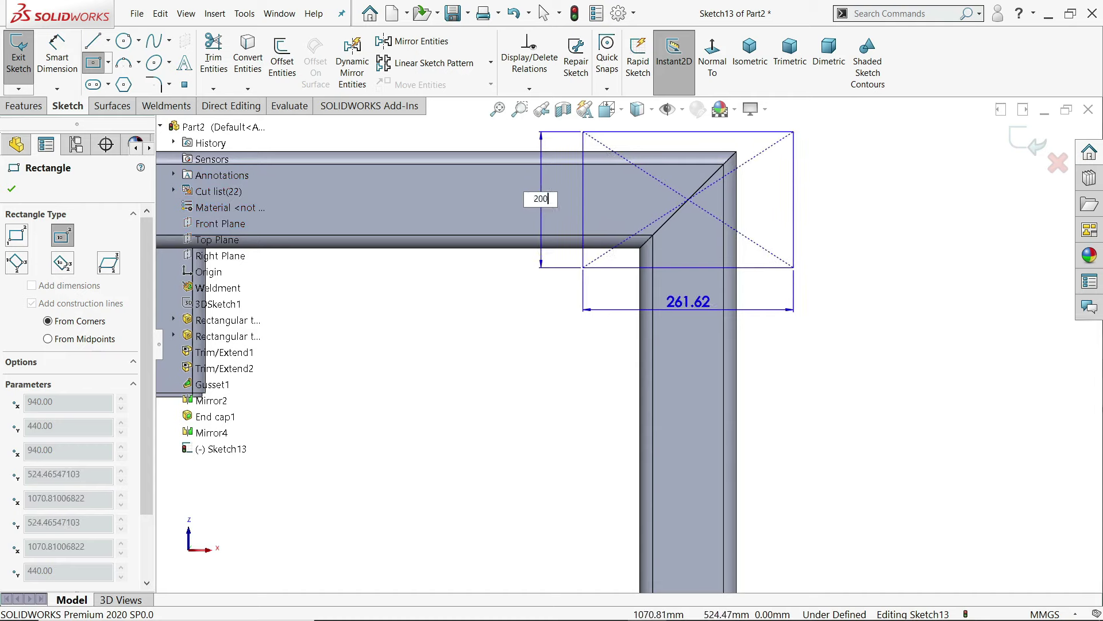
key(Tab)
text(2)
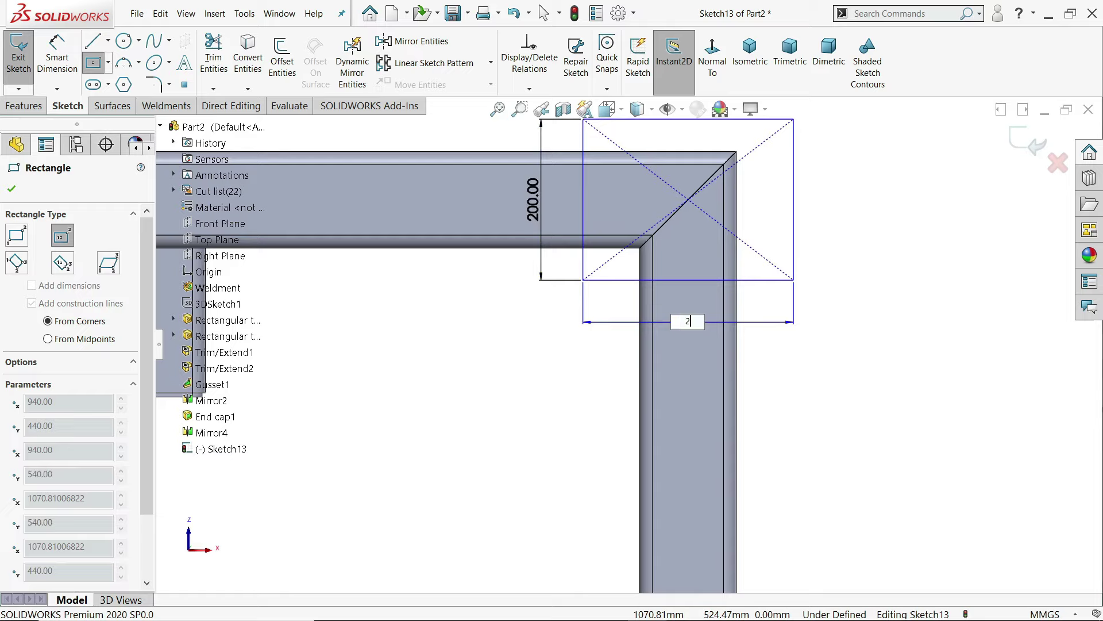
text(50)
key(Return)
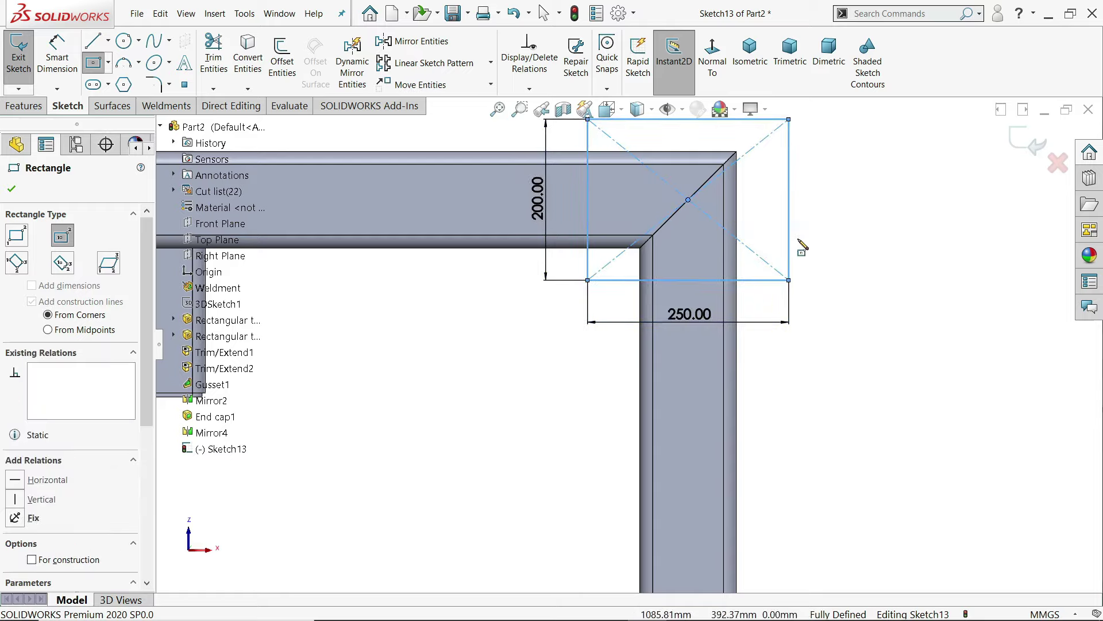
click(11, 189)
- Extrude the 250 x 200 mm rectangle 20 mm to form the corner base plate
scroll(492, 282, up, 3)
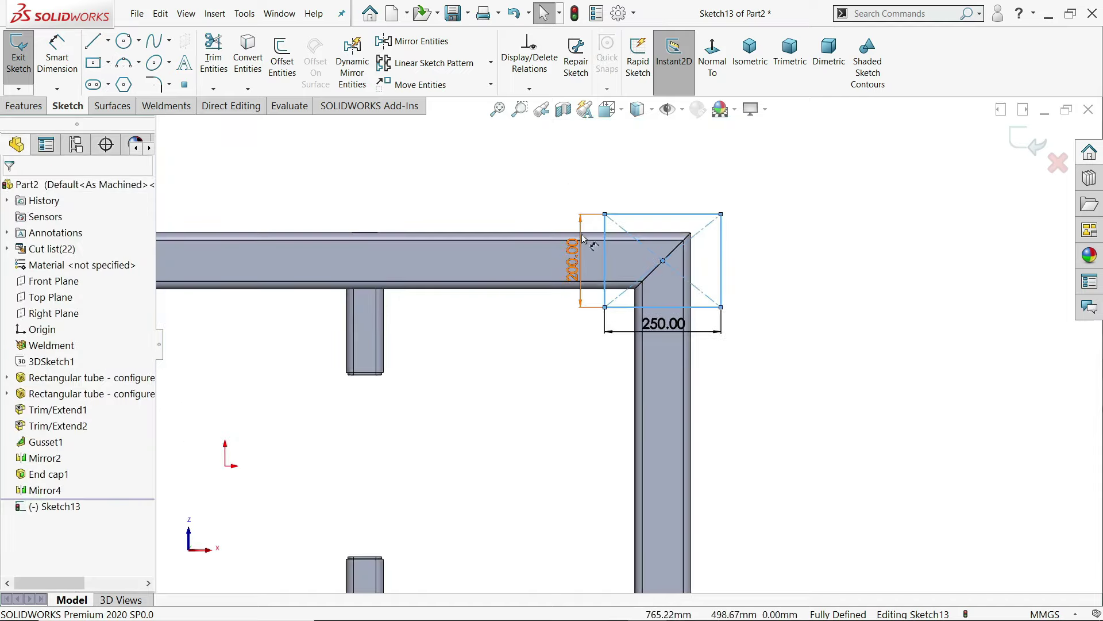
click(24, 106)
key(ctrl+7)
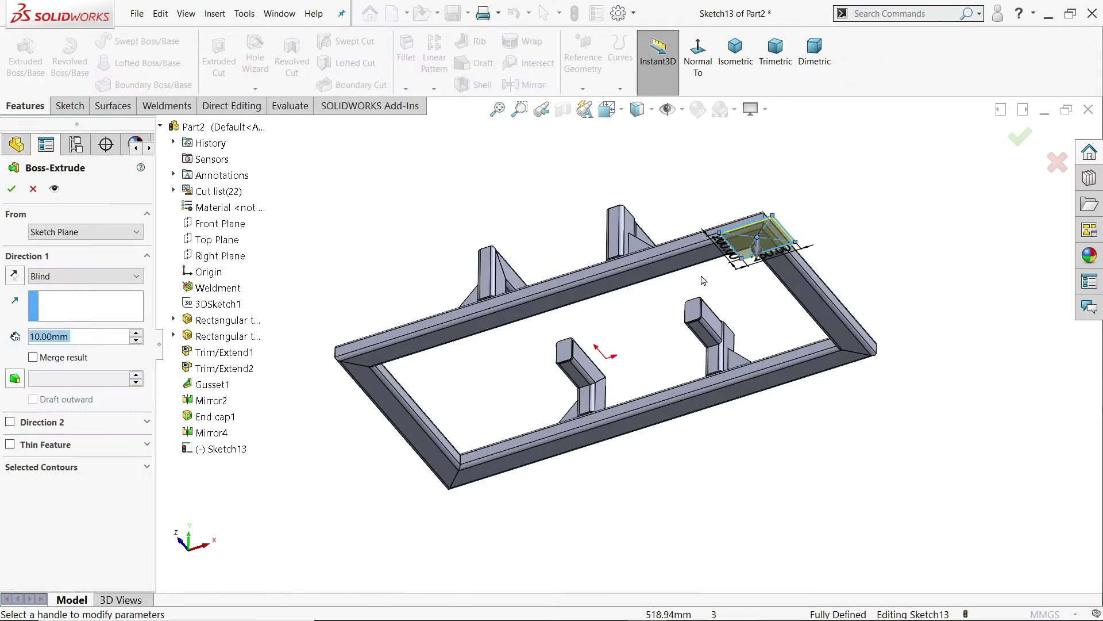
scroll(752, 242, down, 4)
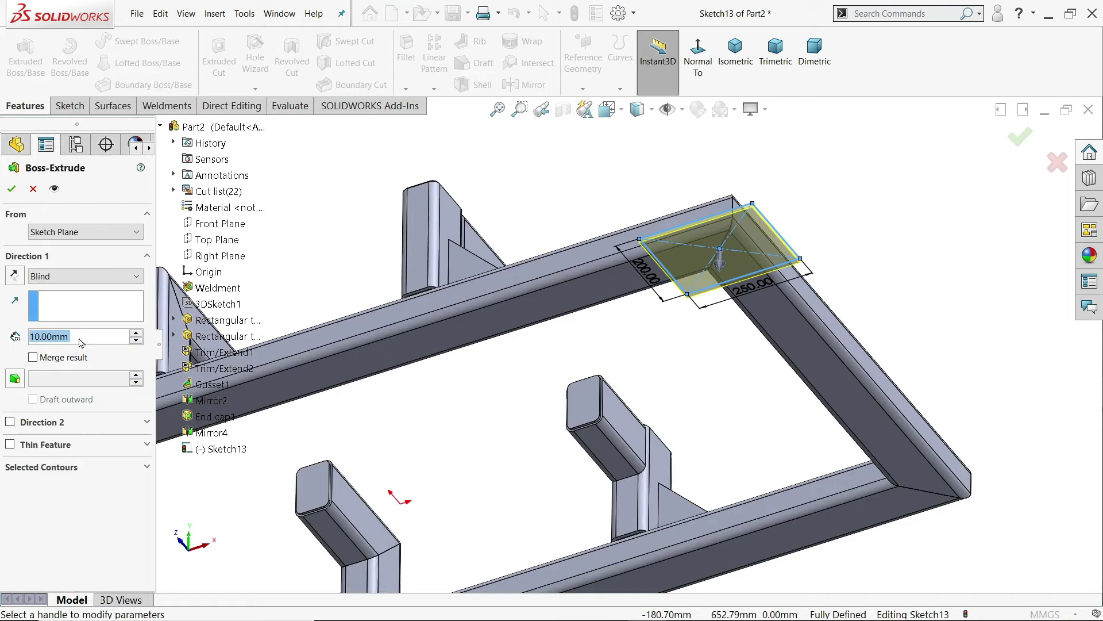
click(135, 333)
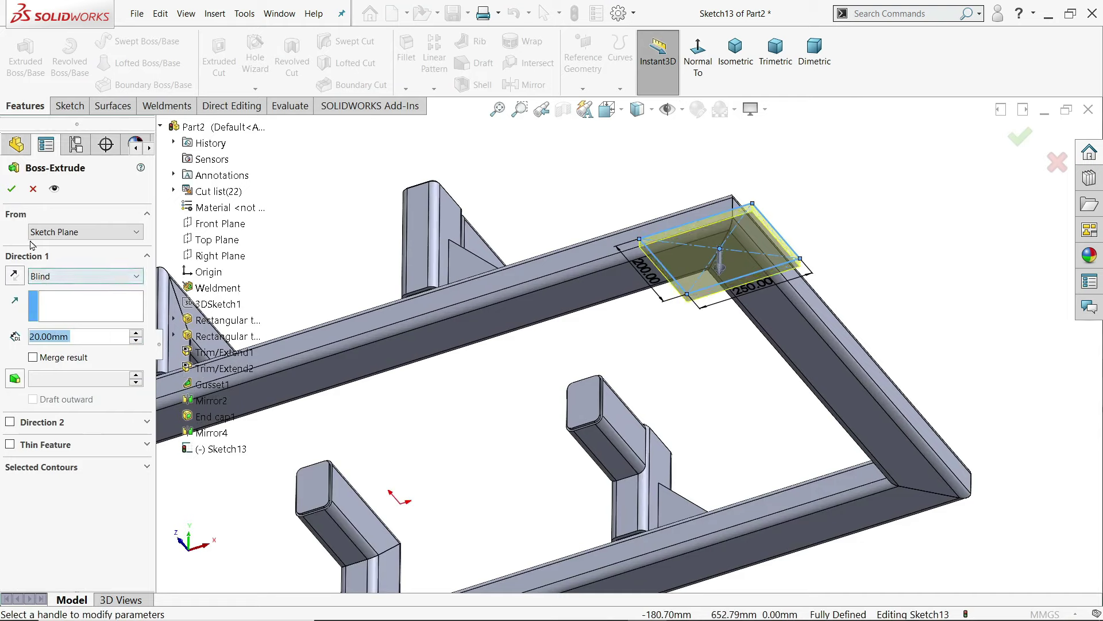
click(12, 190)
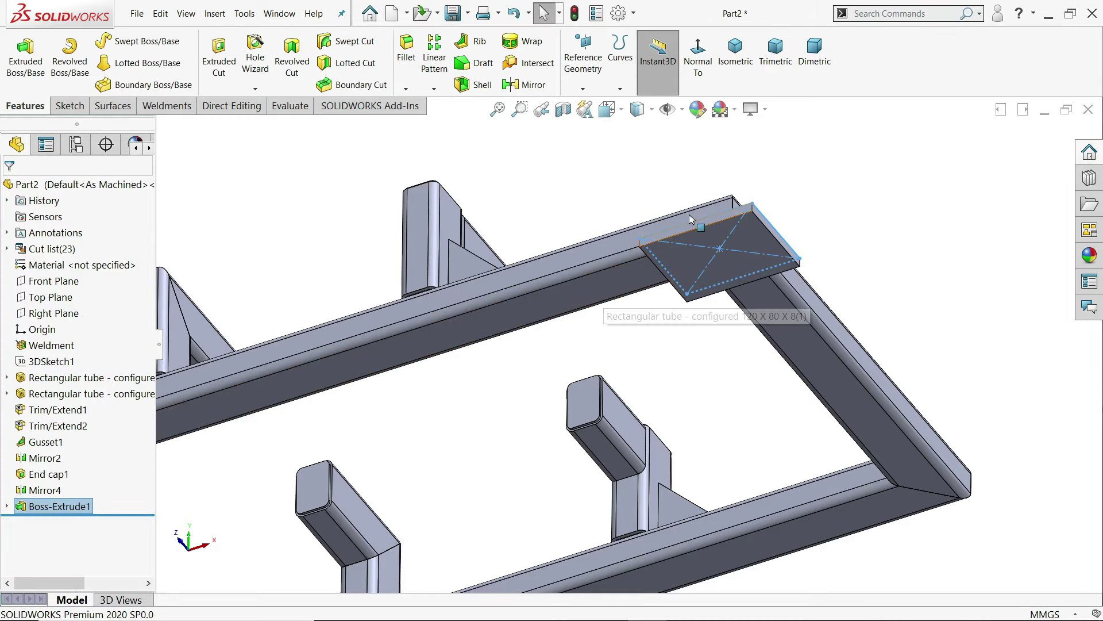
- Fillet the four vertical corner edges of the base plate with a 20 mm radius
middle_drag(691, 222, 741, 218)
scroll(741, 218, down, 3)
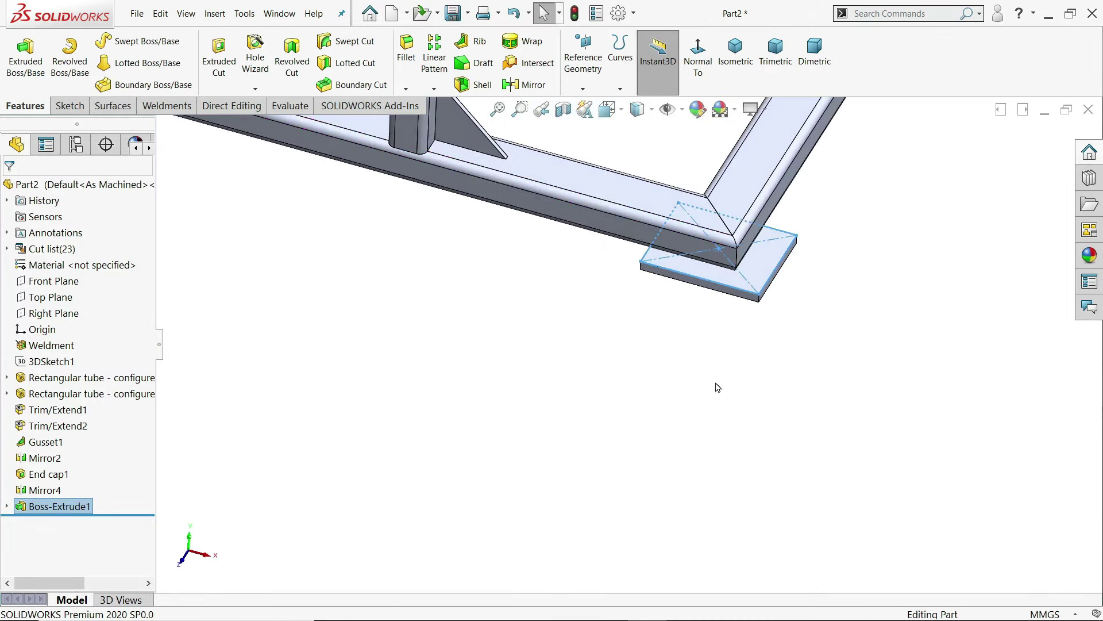
key(Escape)
click(407, 48)
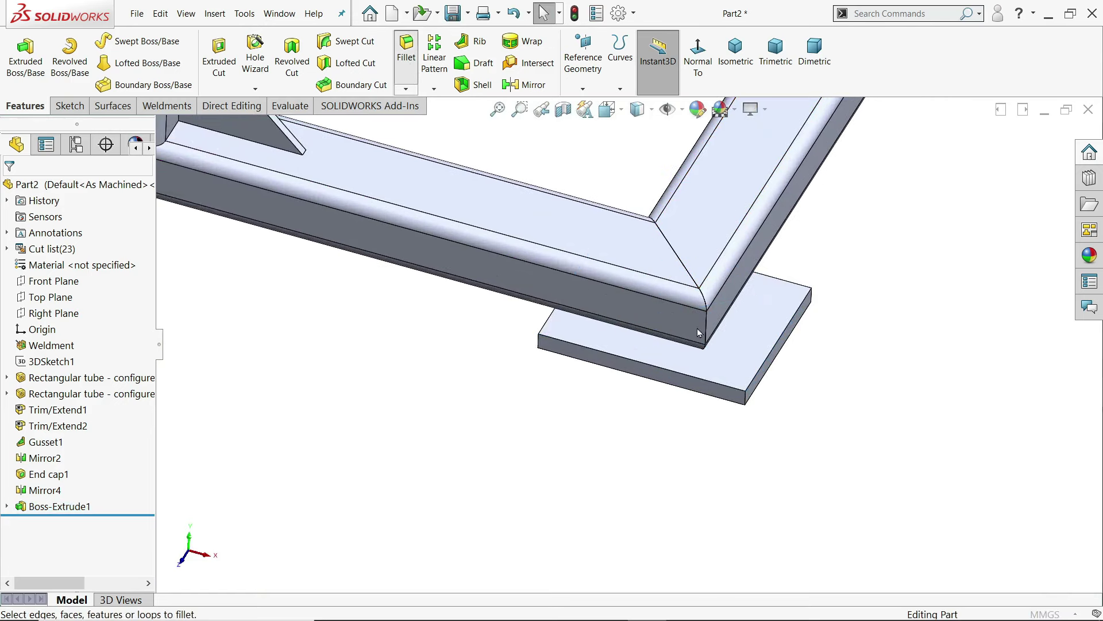
scroll(755, 393, down, 2)
click(730, 402)
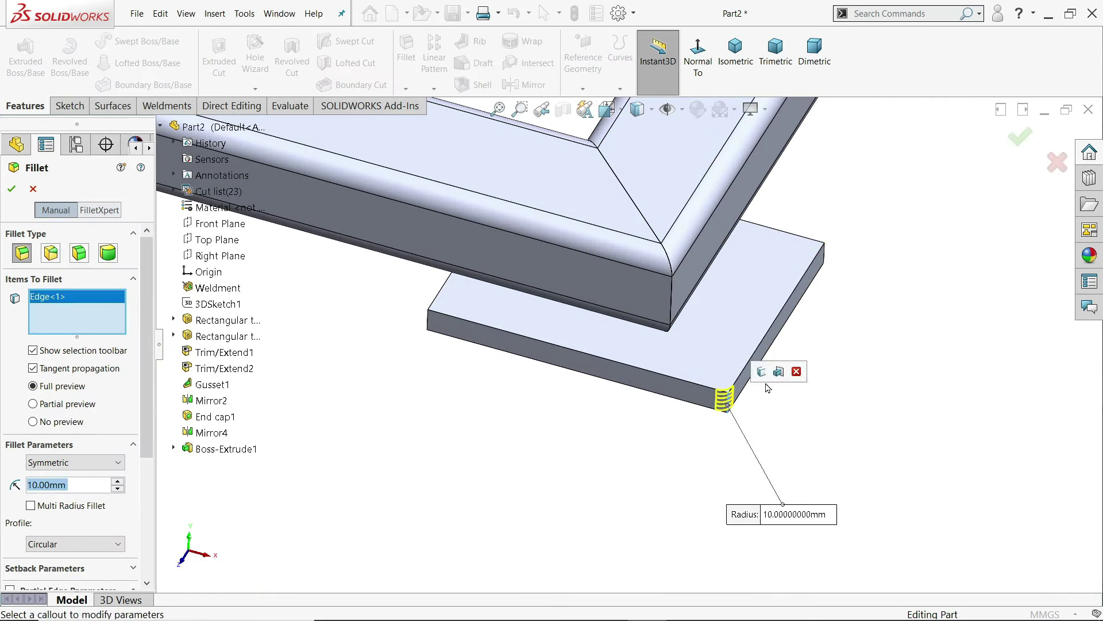
click(761, 373)
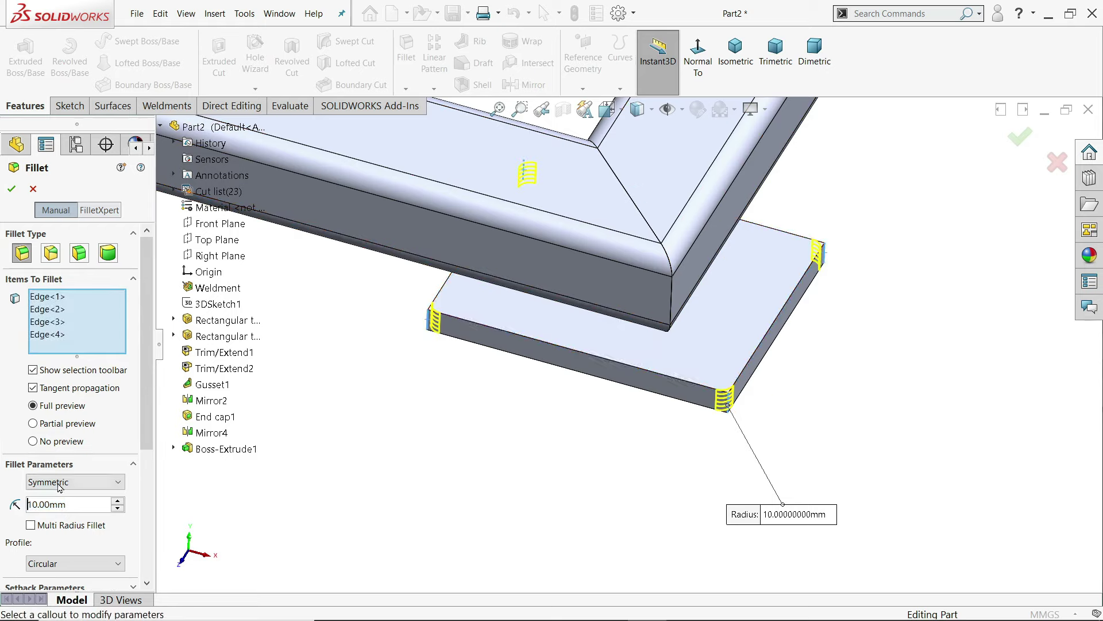
text(20)
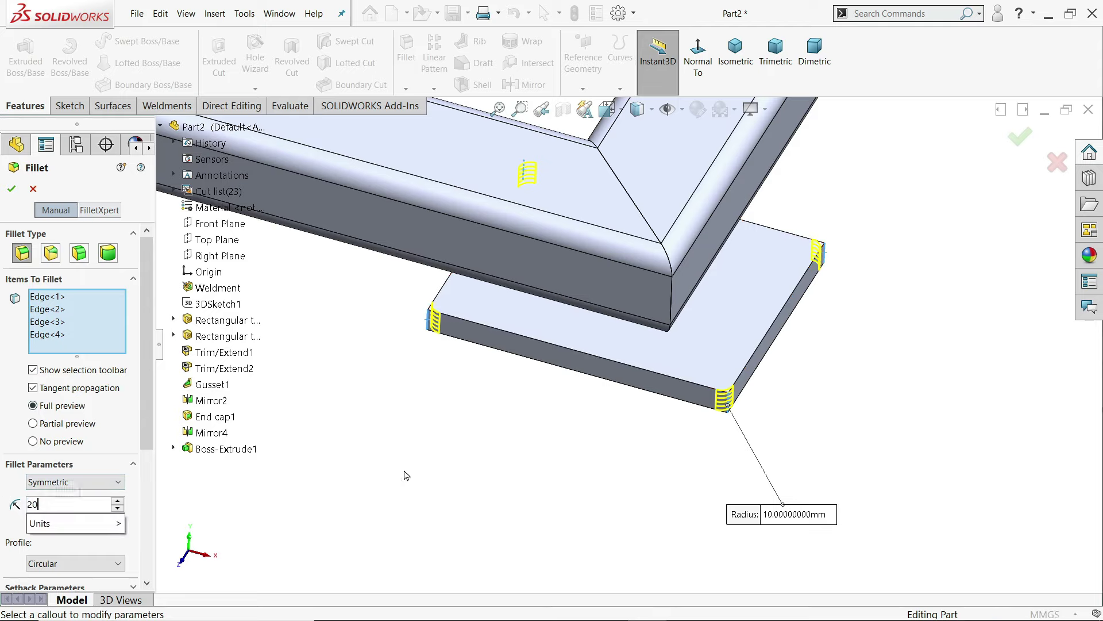
key(Return)
click(17, 192)
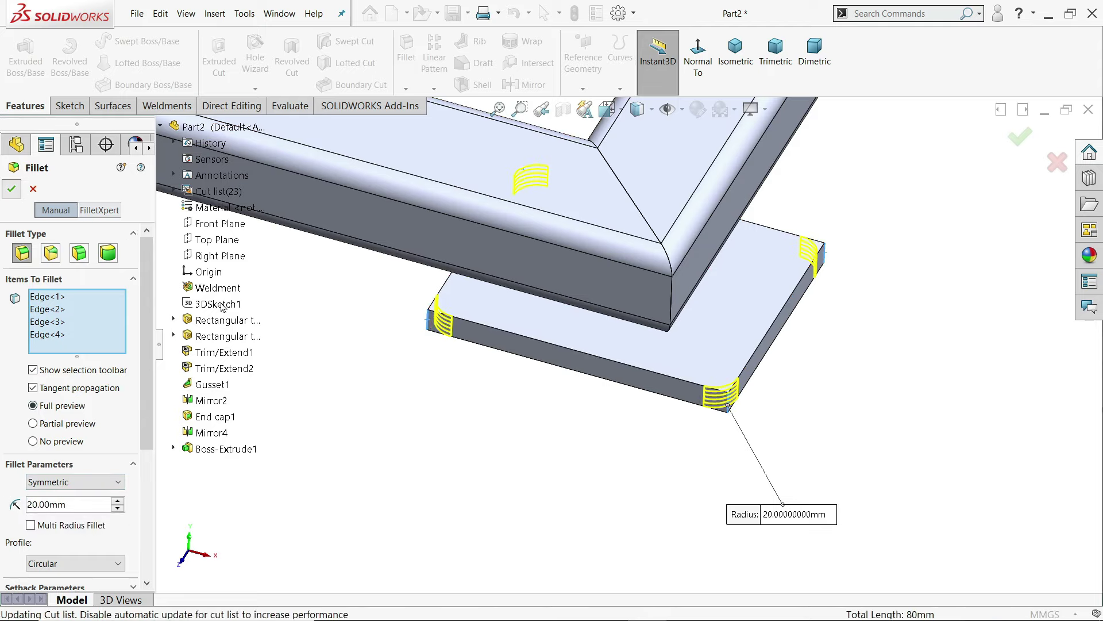
- Start an ANSI Metric Ø20.0 drill-size hole, Through All, with the base plate's upper face as the position face
click(257, 64)
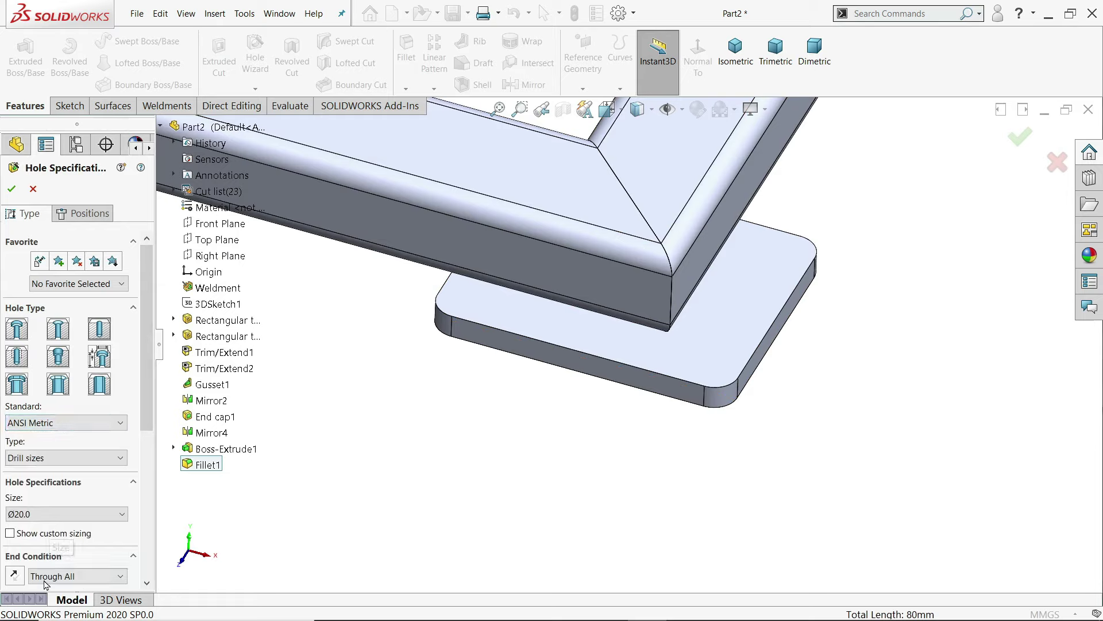
scroll(97, 489, down, 5)
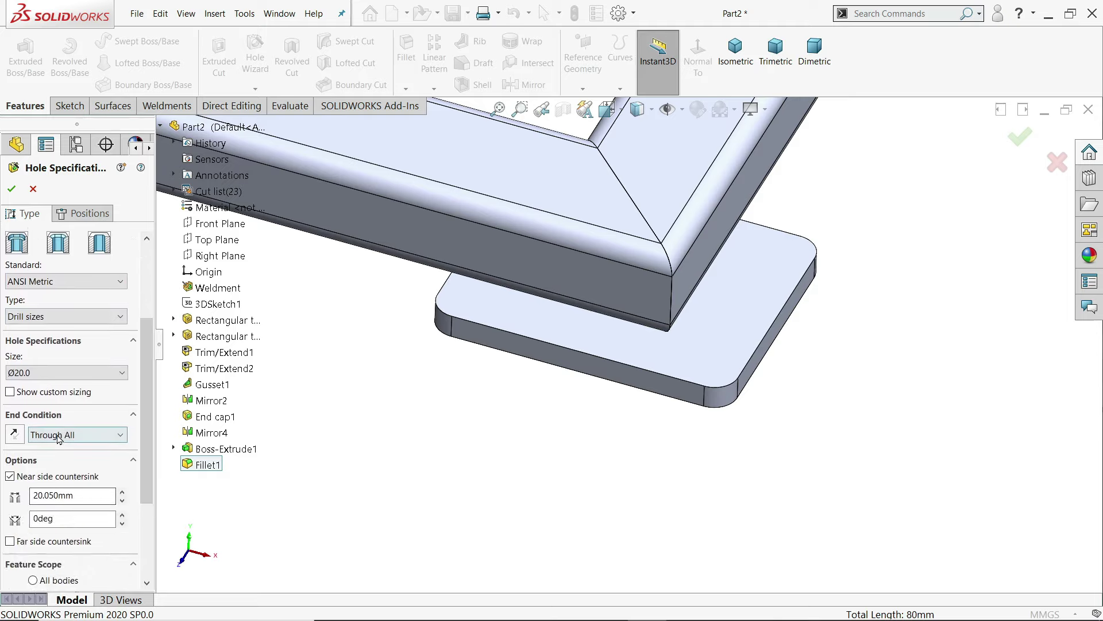
scroll(130, 443, up, 8)
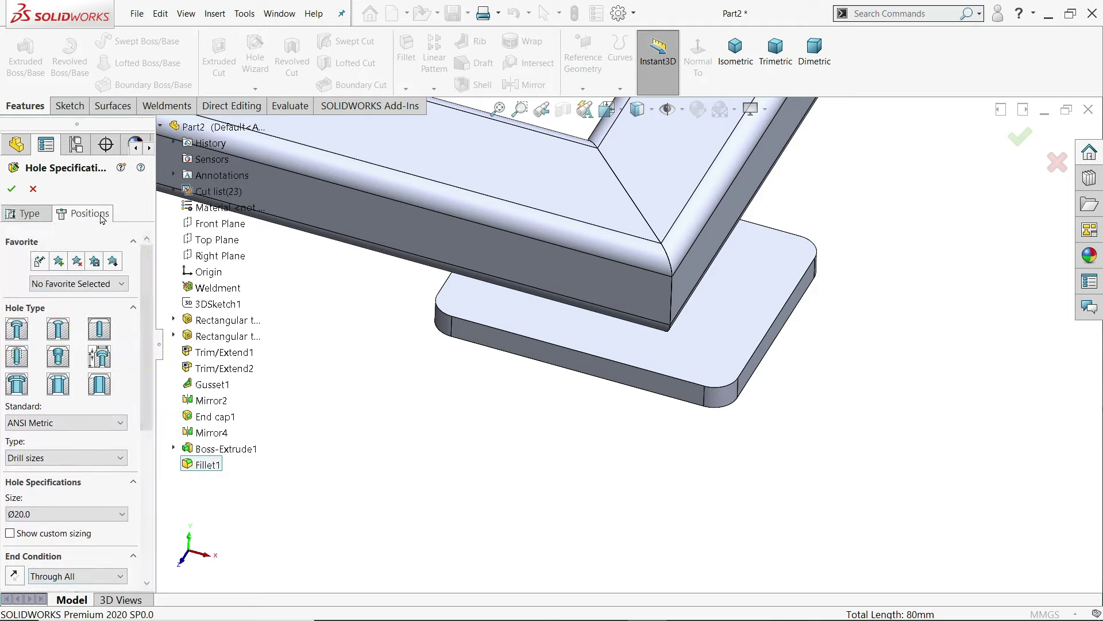
click(82, 213)
click(693, 363)
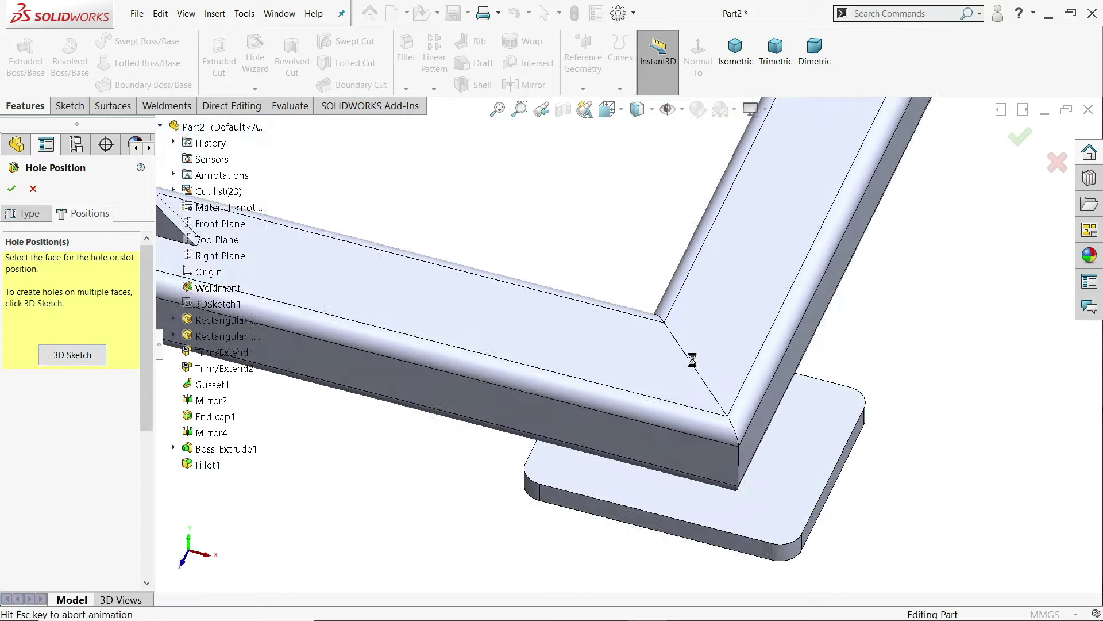
- Place the Ø20.0 holes at the centres of the base plate's four corner fillets and complete the hole feature
scroll(922, 472, down, 8)
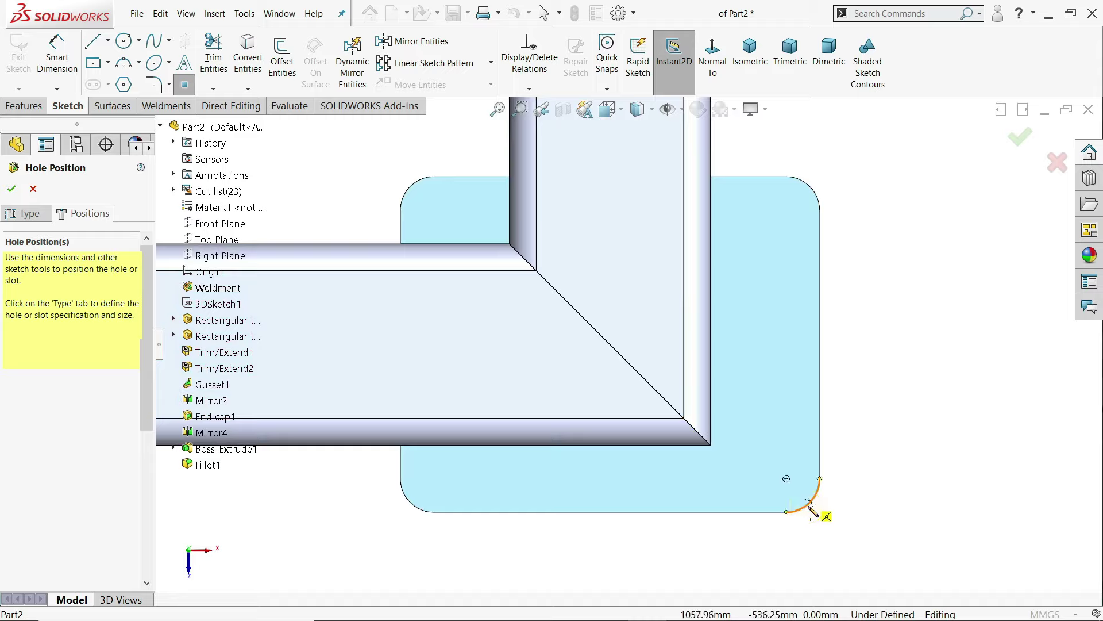
click(786, 478)
click(788, 212)
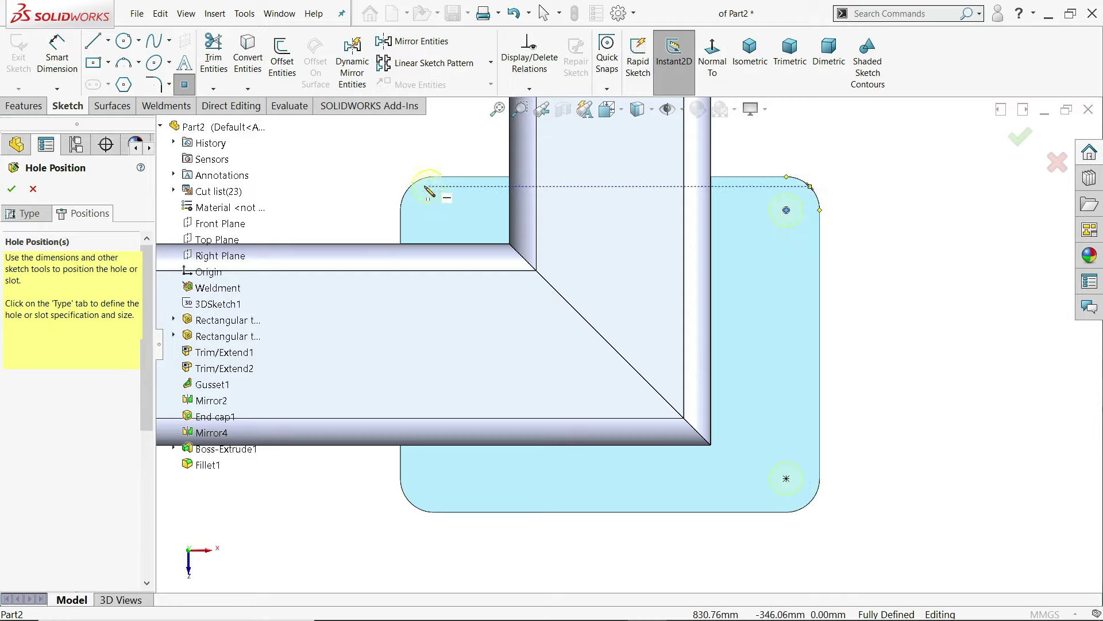
click(434, 210)
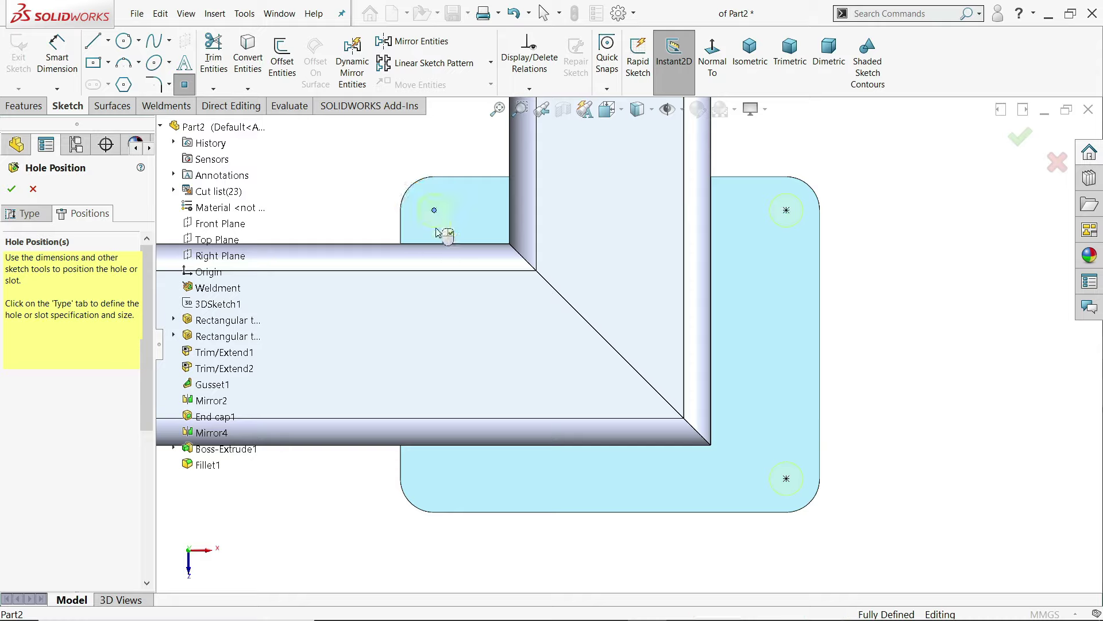
click(434, 479)
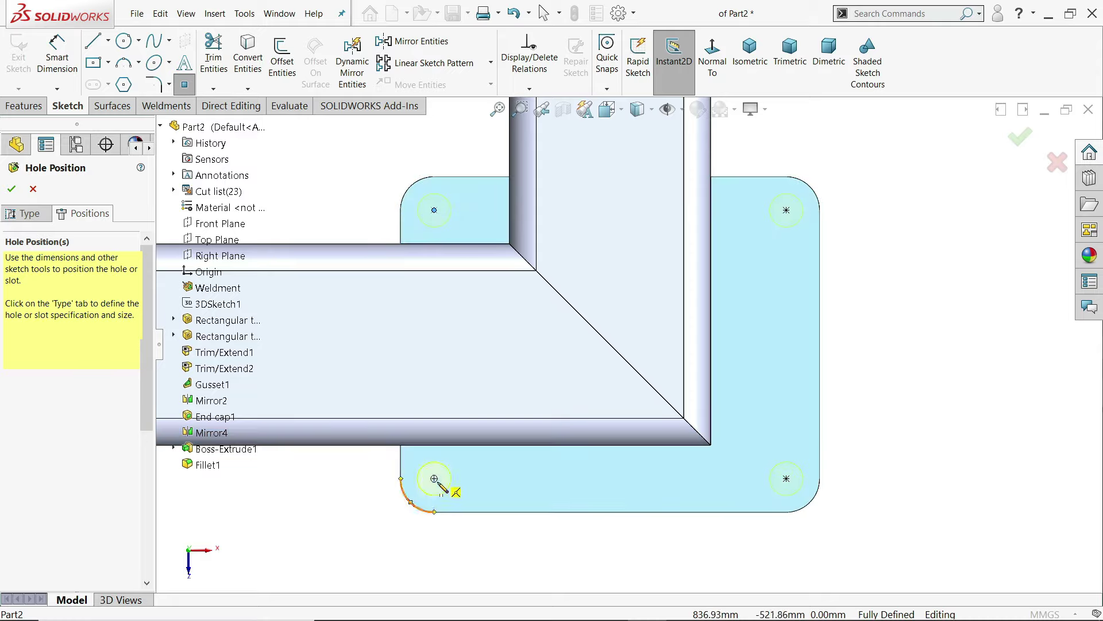
key(Escape)
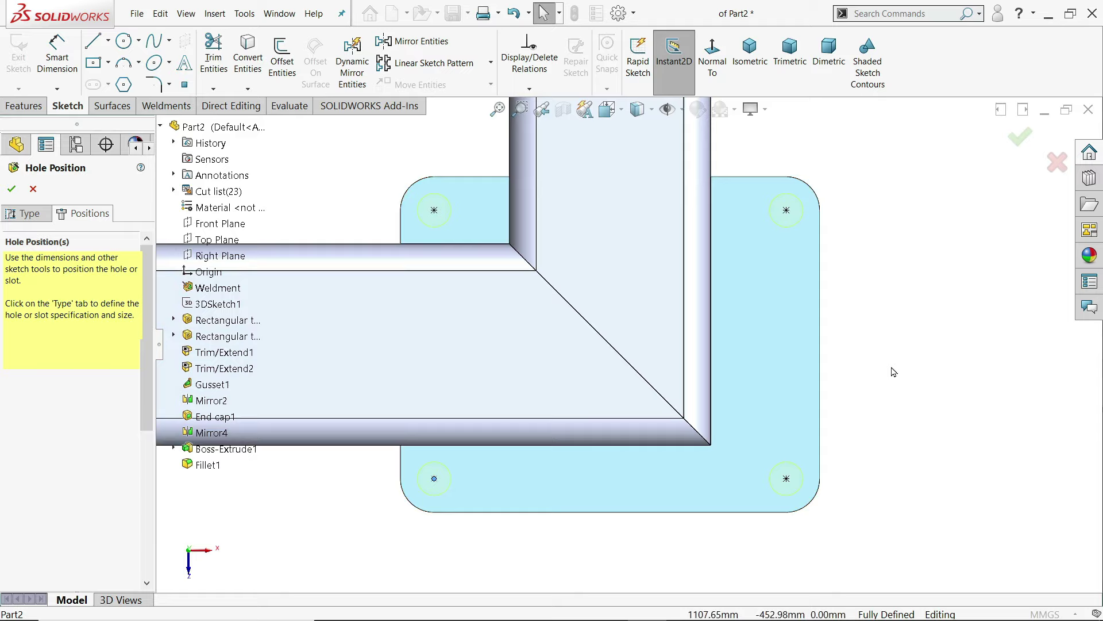
key(f)
middle_drag(814, 409, 738, 376)
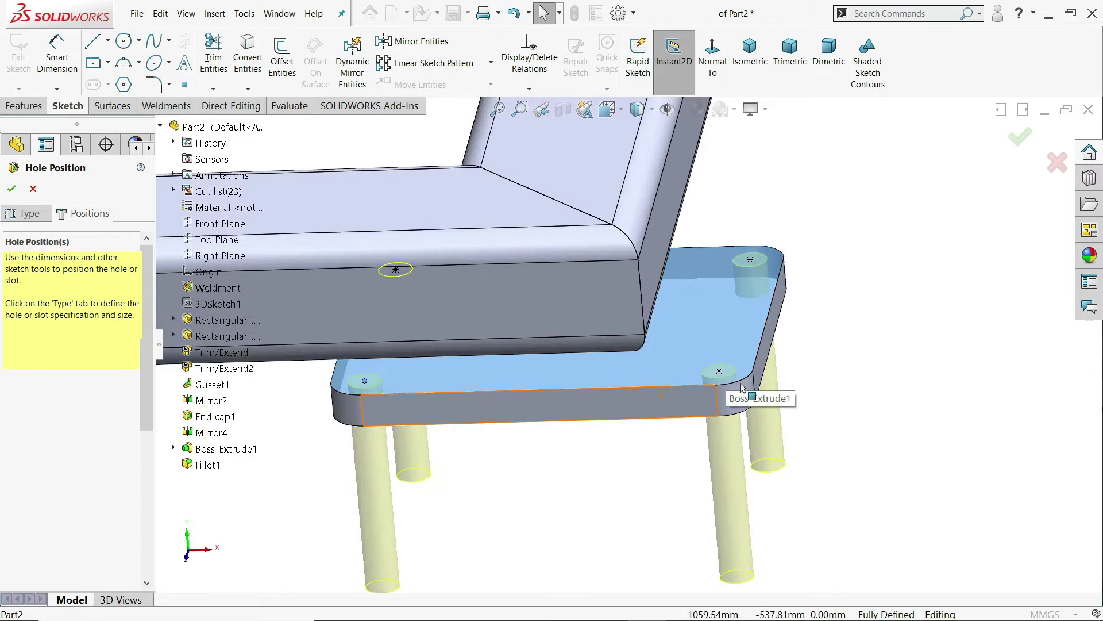
click(22, 196)
- Mirror the drilled base plate body about the Front Plane
middle_drag(736, 339, 809, 383)
click(869, 374)
click(735, 49)
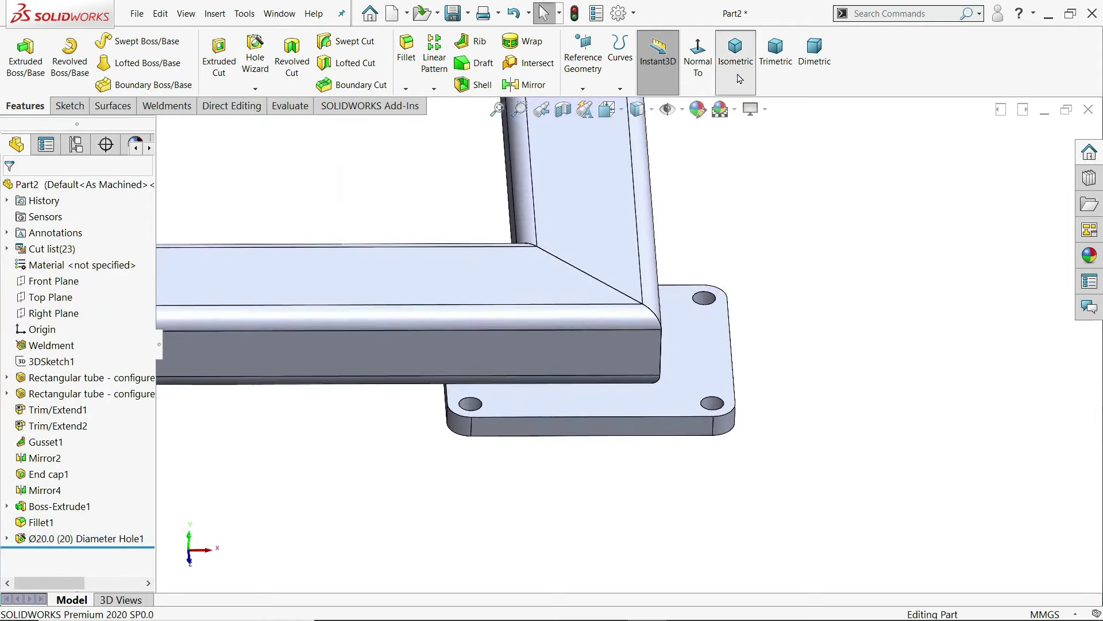
scroll(676, 410, down, 1)
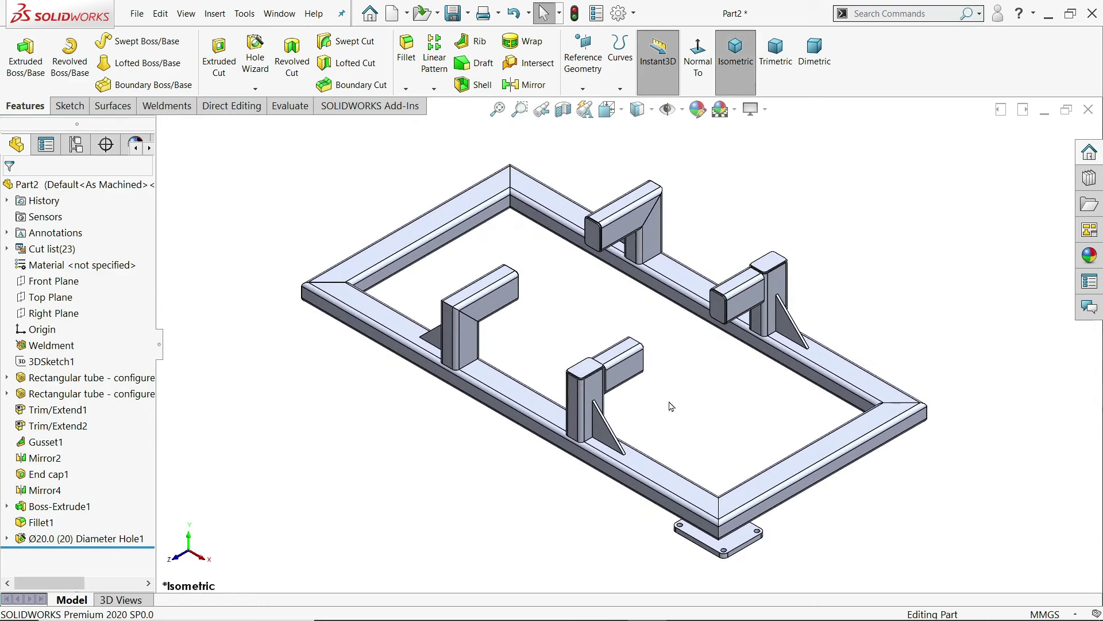
click(529, 85)
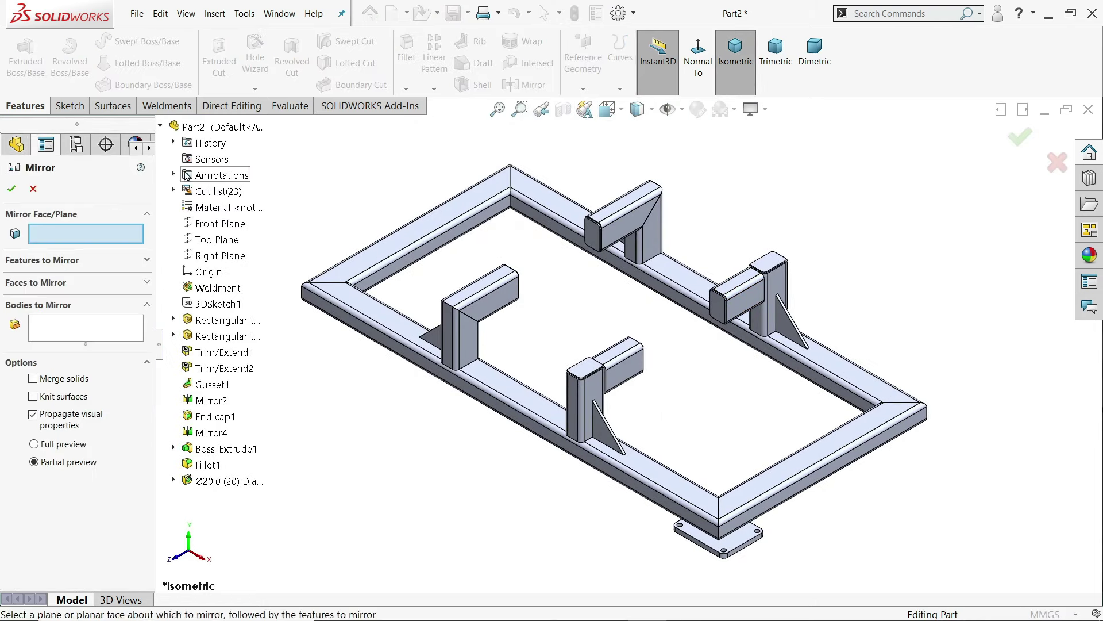
click(217, 224)
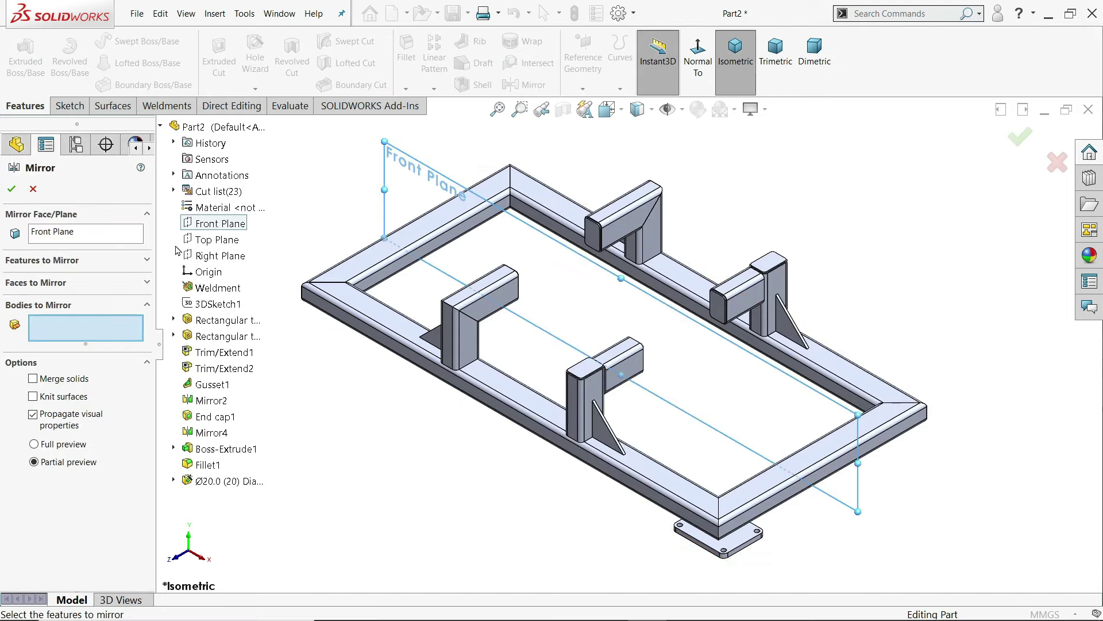
click(699, 543)
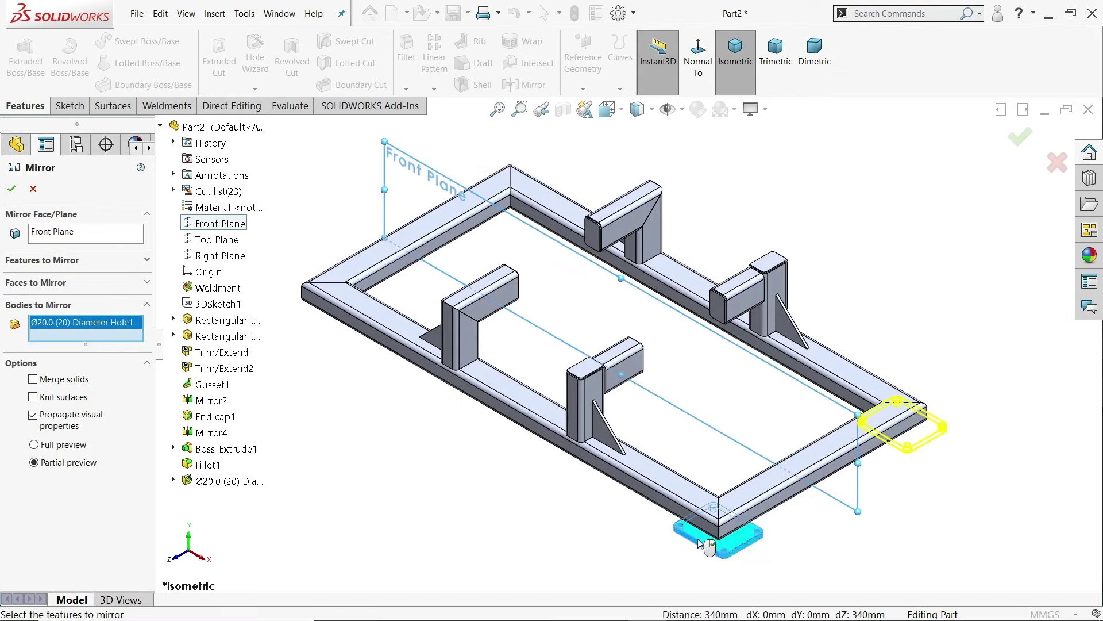
click(13, 190)
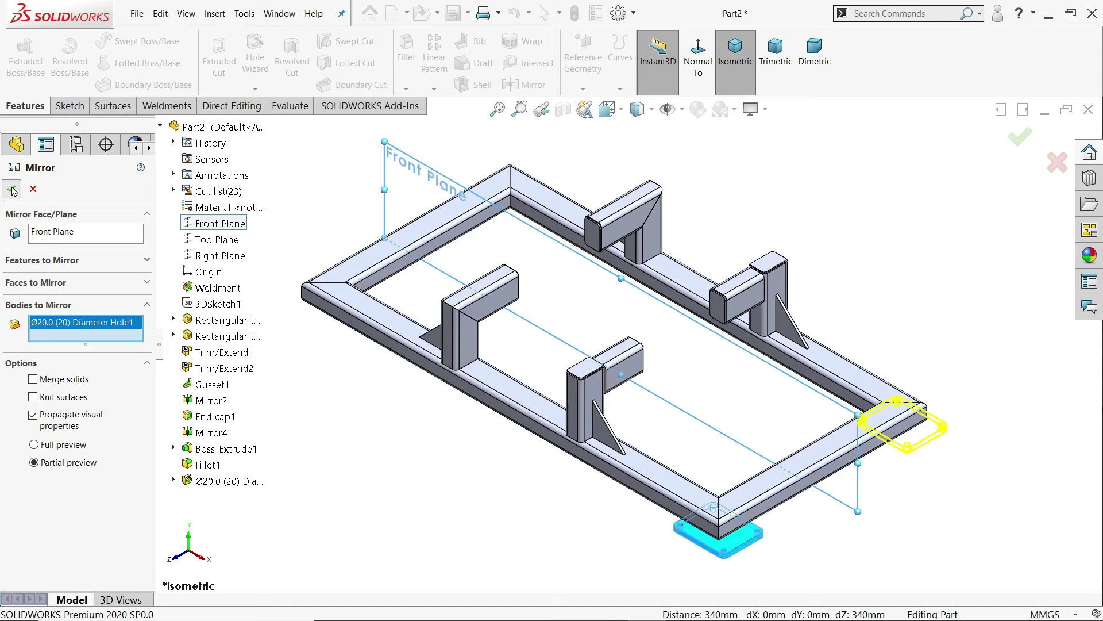
- Mirror both base plate bodies about the Right Plane to the opposite end of the frame
click(519, 92)
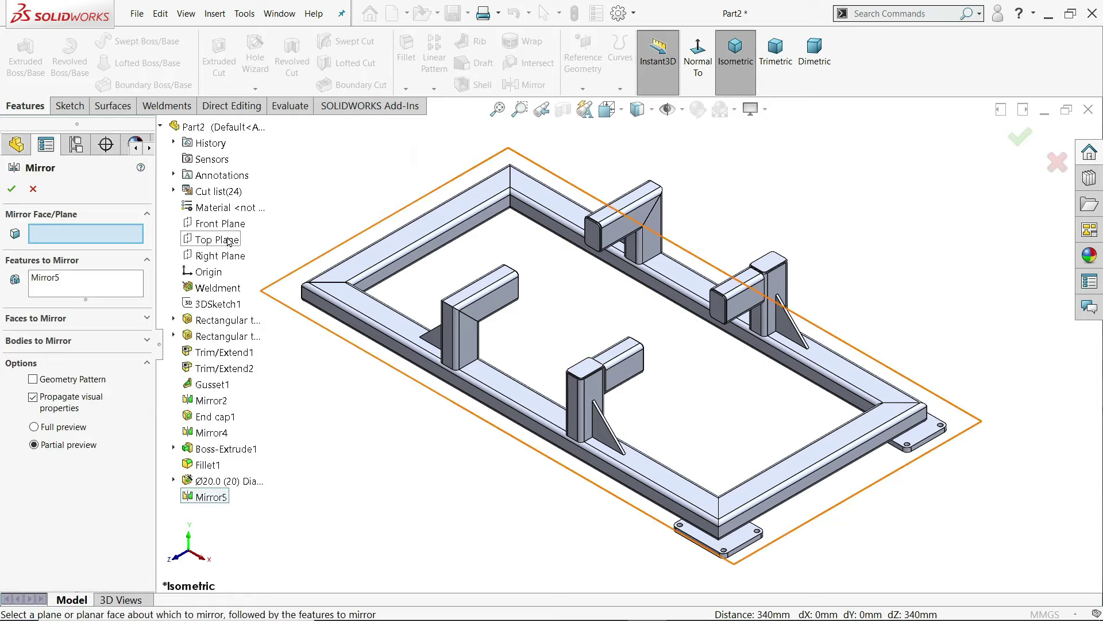
click(219, 255)
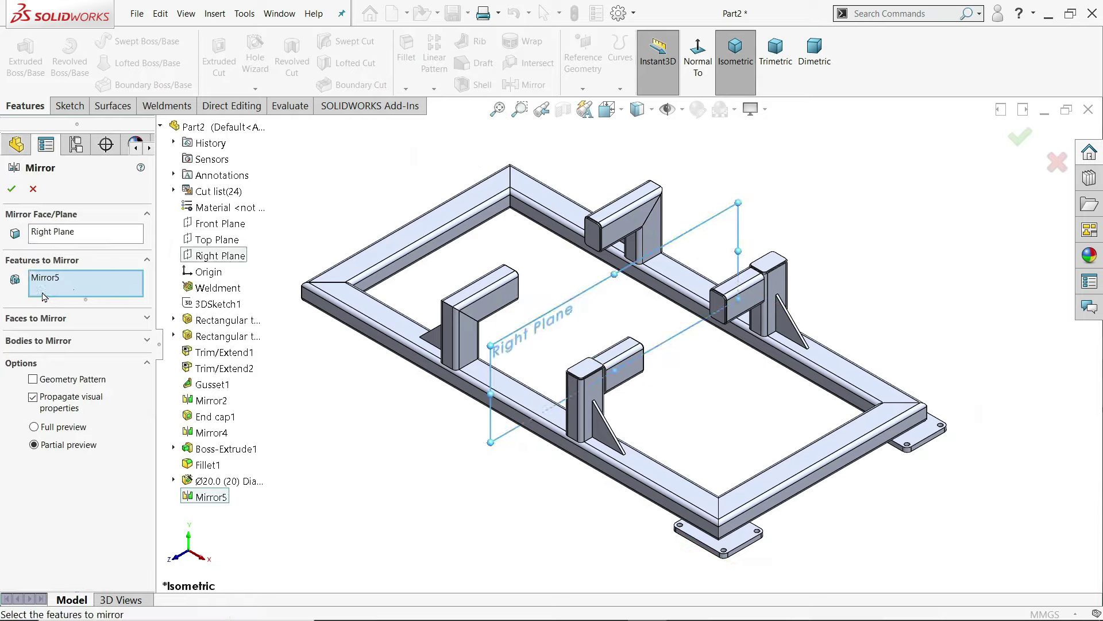
click(37, 340)
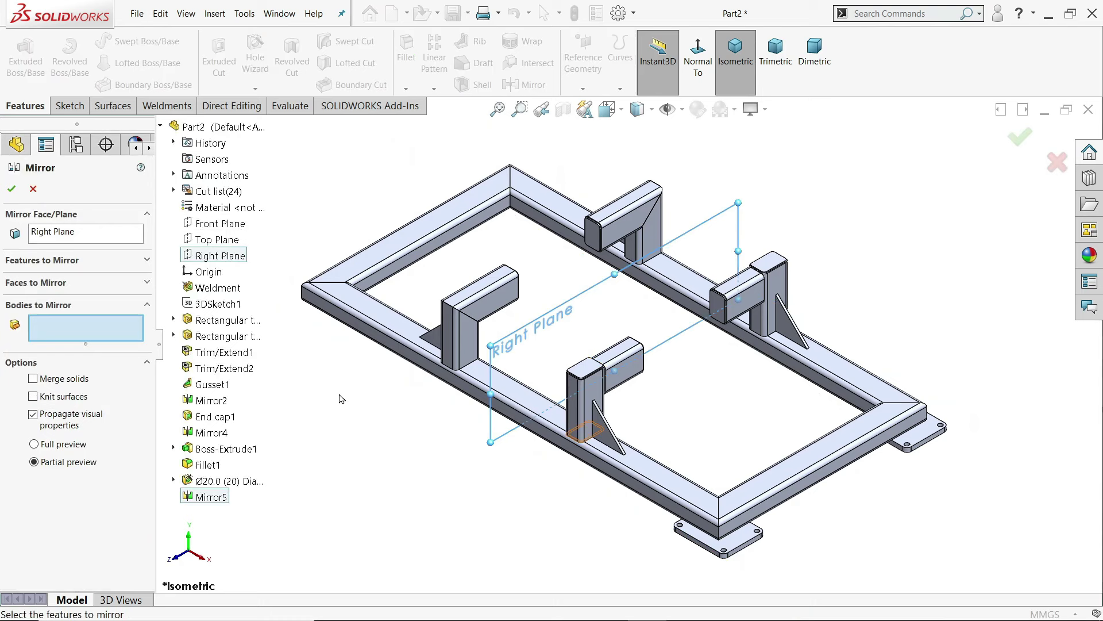
click(734, 544)
click(939, 441)
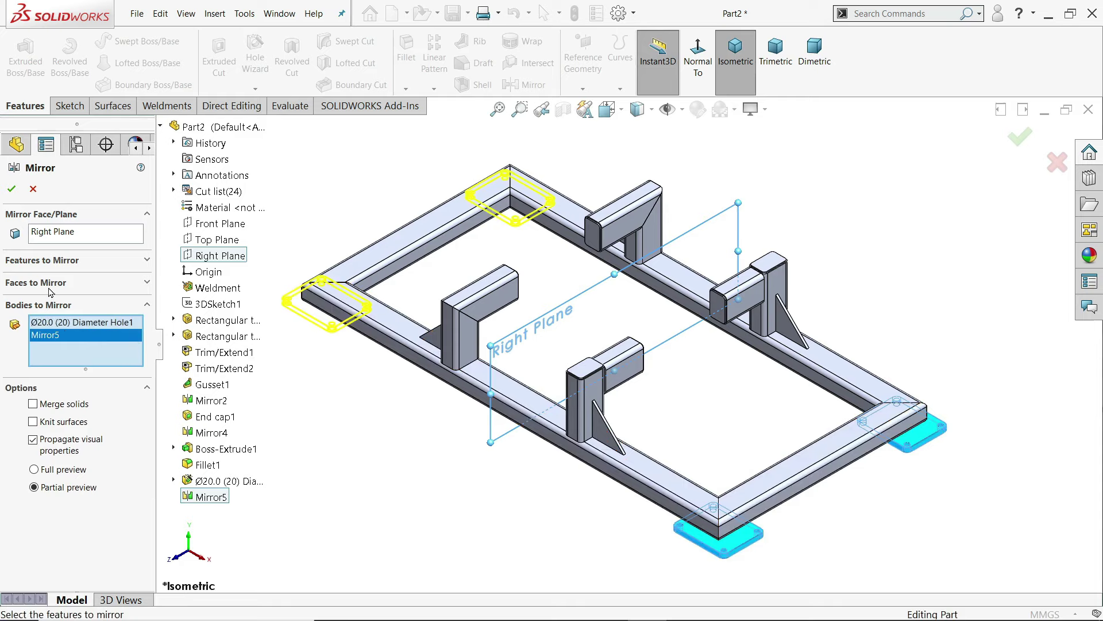
key(Return)
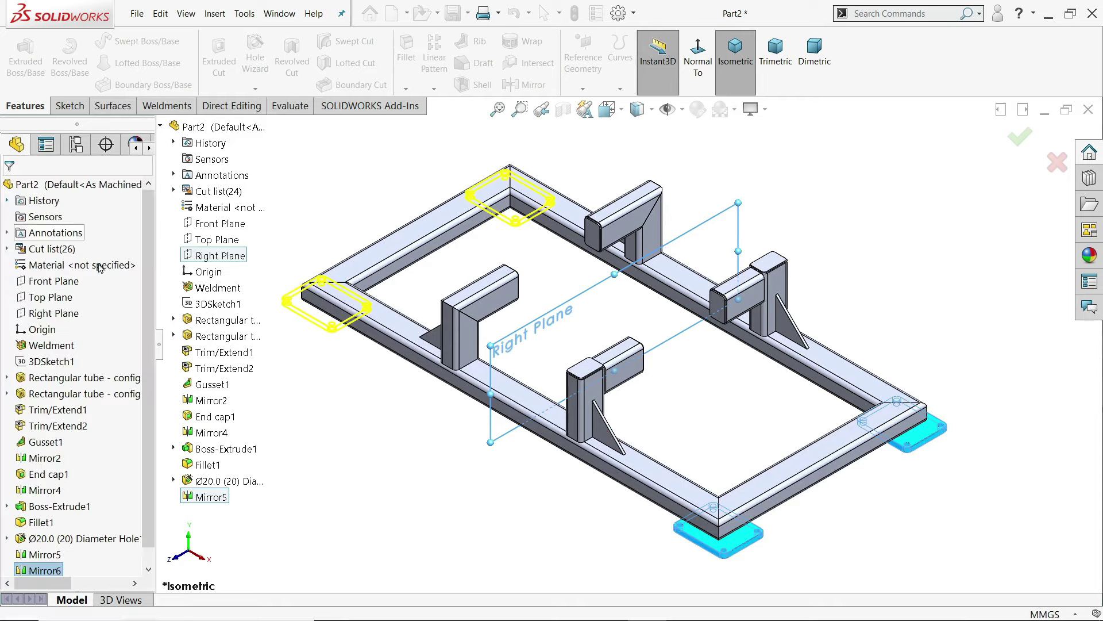
mouse_move(413, 386)
middle_down()
mouse_move(450, 430)
mouse_move(423, 378)
mouse_move(458, 382)
mouse_move(419, 388)
middle_up()
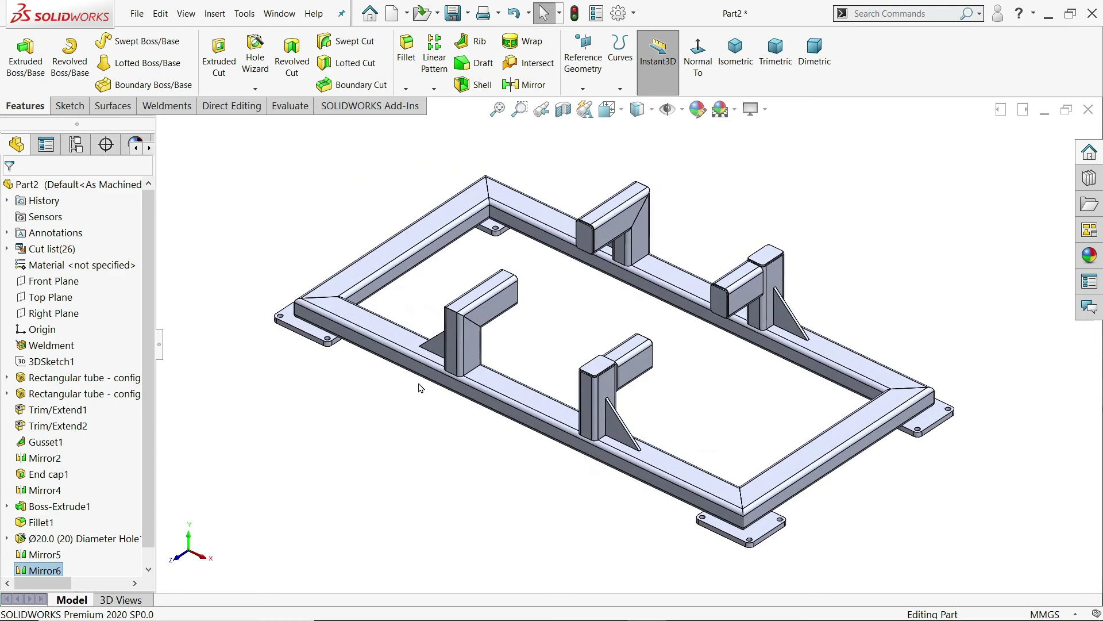
scroll(651, 387, down, 2)
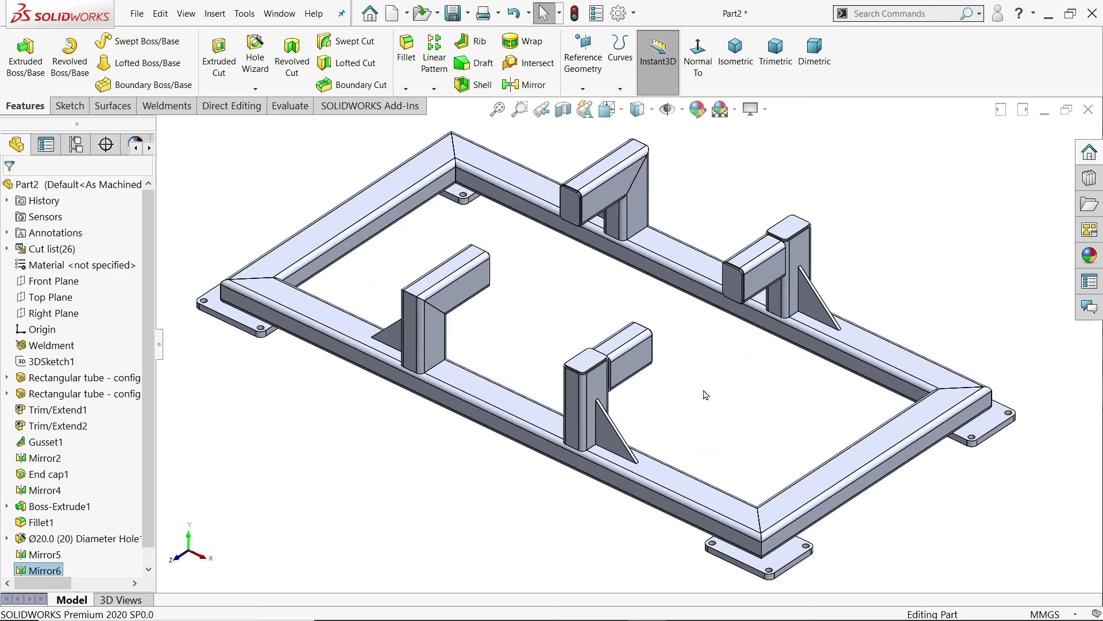
mouse_move(528, 289)
middle_down()
mouse_move(594, 214)
mouse_move(520, 266)
mouse_move(528, 285)
middle_up()
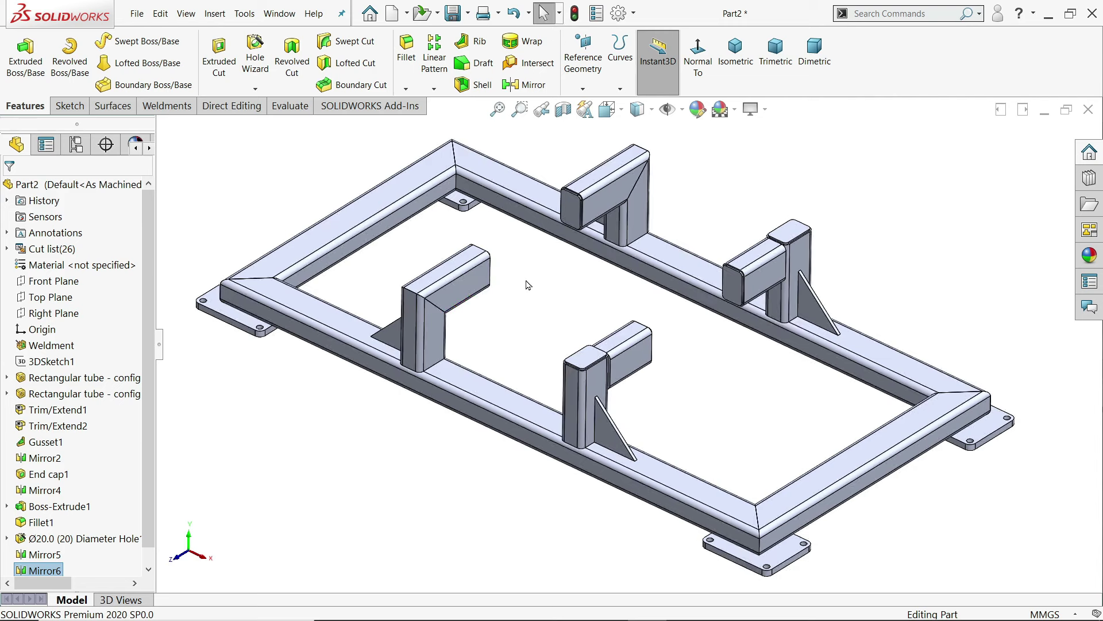